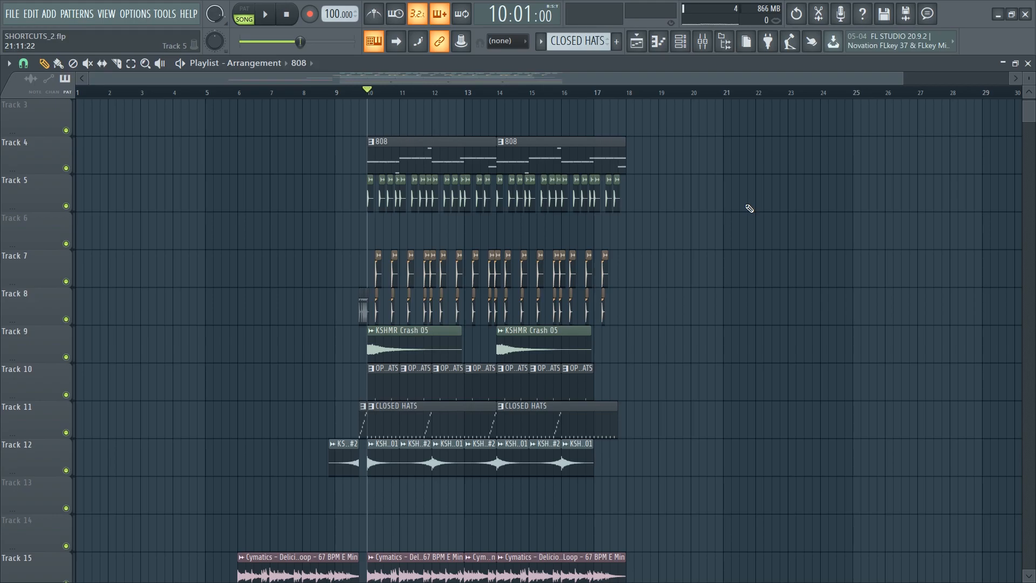
# - Stop playback and delete the OPEN HATS clips on Track 10 from bar 11 onward, keeping only the one at bar 10
pyautogui.click(287, 15)
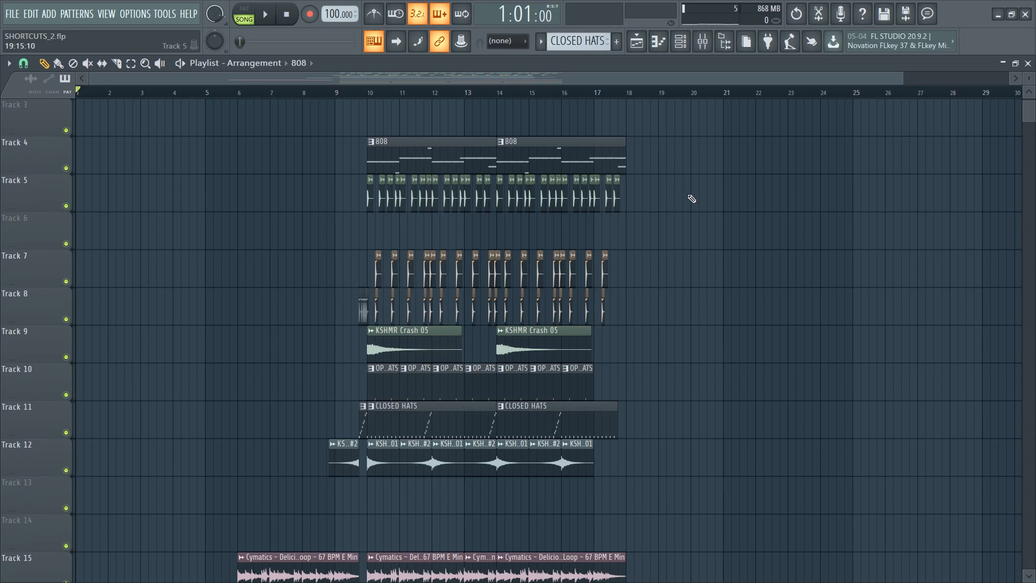
pyautogui.scroll(-1, 721, 209)
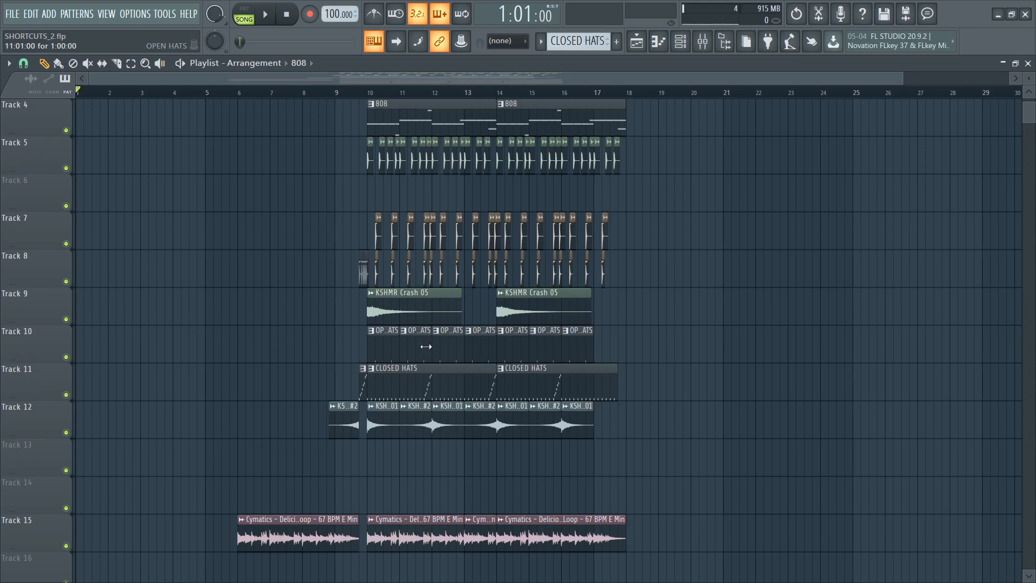
pyautogui.scroll(5, 447, 216)
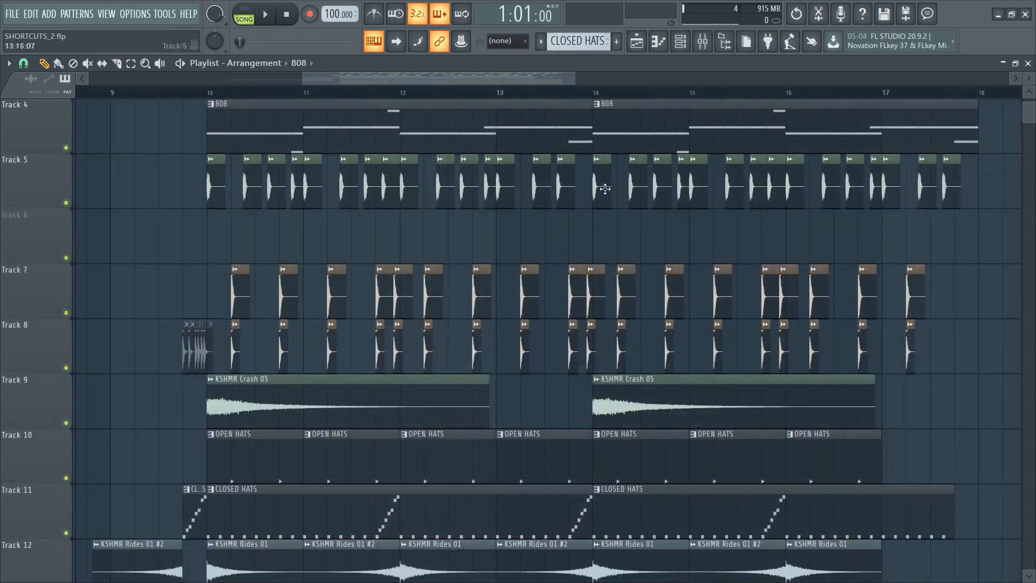
pyautogui.scroll(-3, 604, 192)
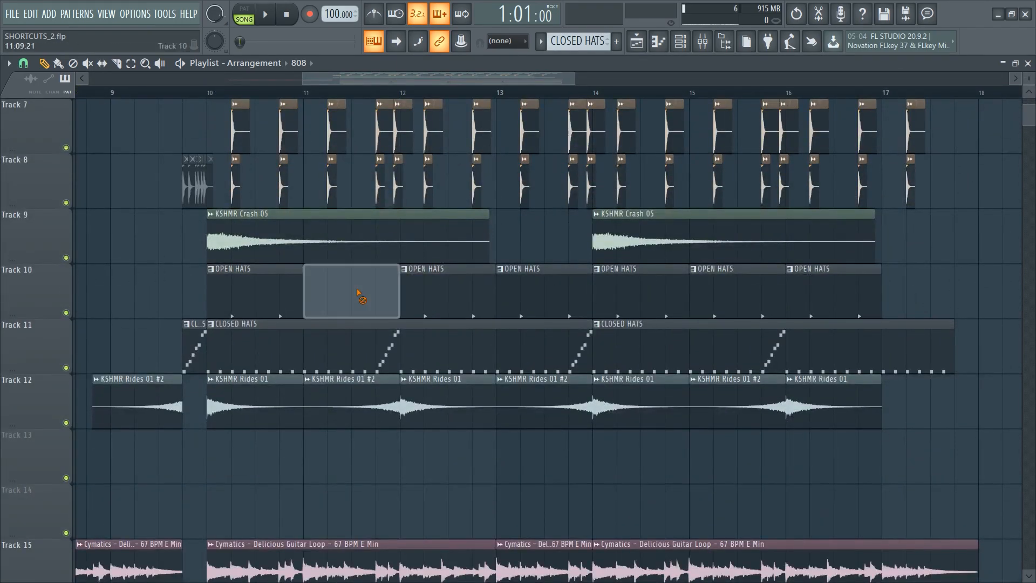
pyautogui.rightClick(359, 297)
pyautogui.rightClick(447, 301)
pyautogui.rightClick(544, 302)
pyautogui.rightClick(640, 301)
pyautogui.rightClick(737, 300)
pyautogui.rightClick(830, 299)
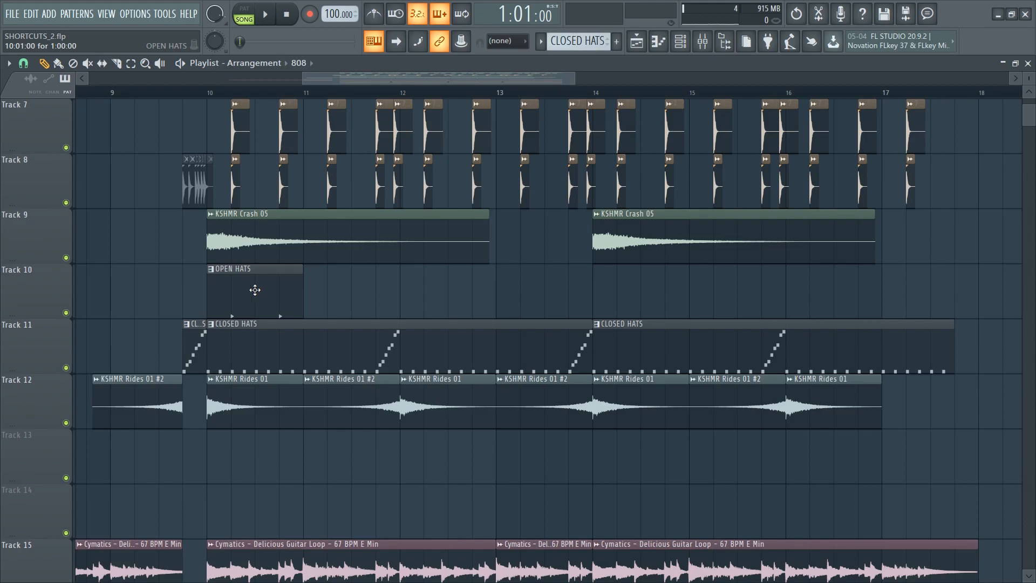
# - Try placing a second OPEN HATS clip by hand beside the bar 10 clip on Track 10
pyautogui.click(258, 268)
pyautogui.moveTo(231, 289); pyautogui.dragTo(343, 295)
pyautogui.rightClick(343, 297)
pyautogui.keyDown('ctrl'); pyautogui.click(258, 289); pyautogui.keyUp('ctrl')
pyautogui.keyDown('ctrl'); pyautogui.rightClick(376, 295); pyautogui.keyUp('ctrl')
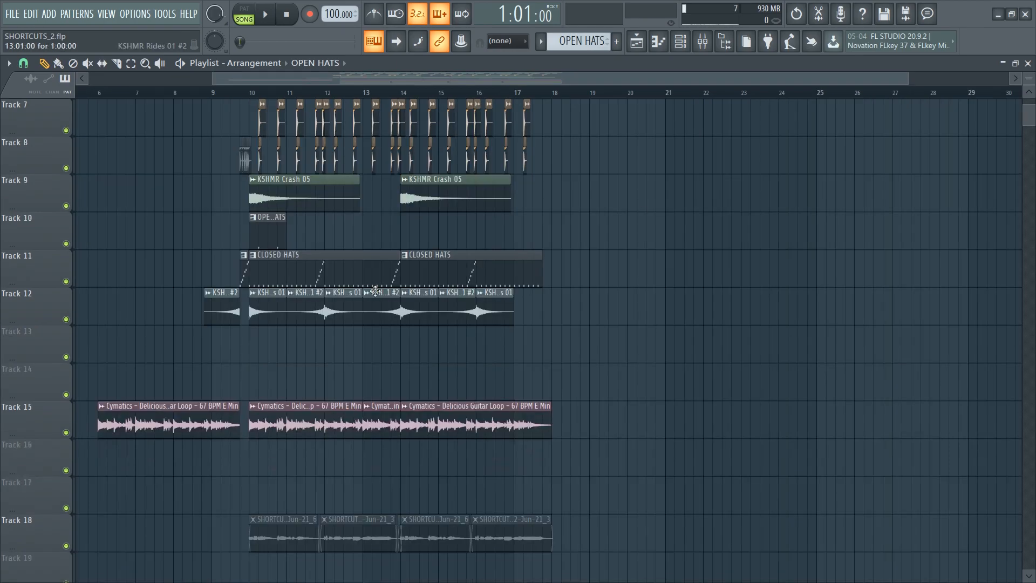
# - Try duplicating the bar 10 OPEN HATS clip by copy and paste, and delete the pasted clip at bar 5
pyautogui.keyDown('ctrl'); pyautogui.click(265, 233); pyautogui.keyUp('ctrl')
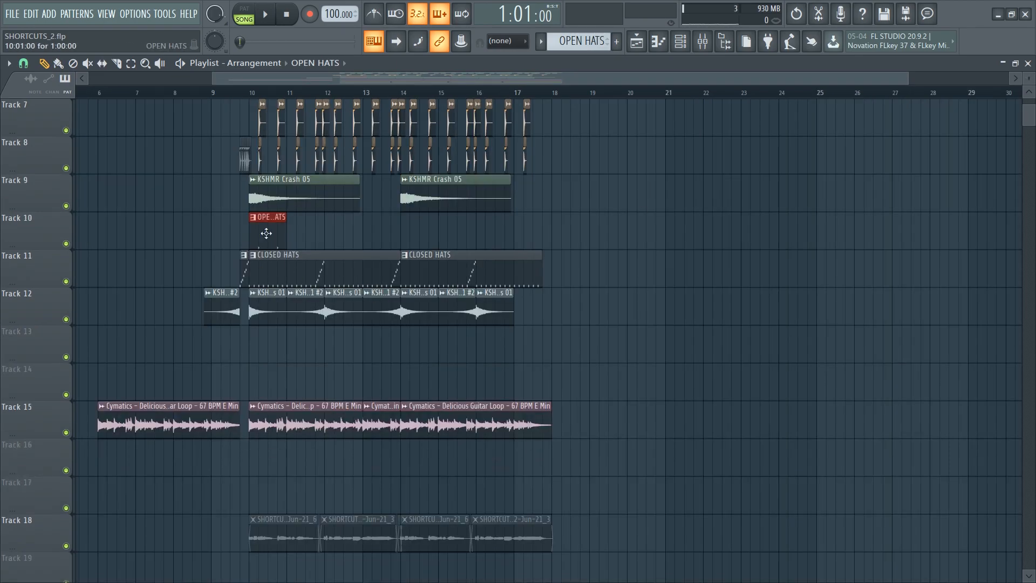
pyautogui.hotkey('ctrl', 'v')
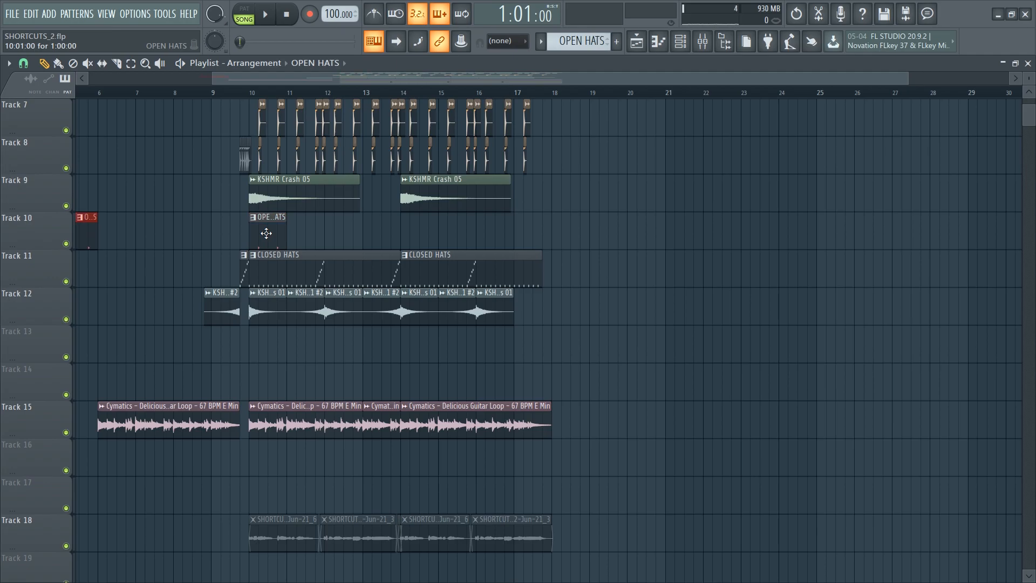
pyautogui.hscroll(-2, 193, 294)
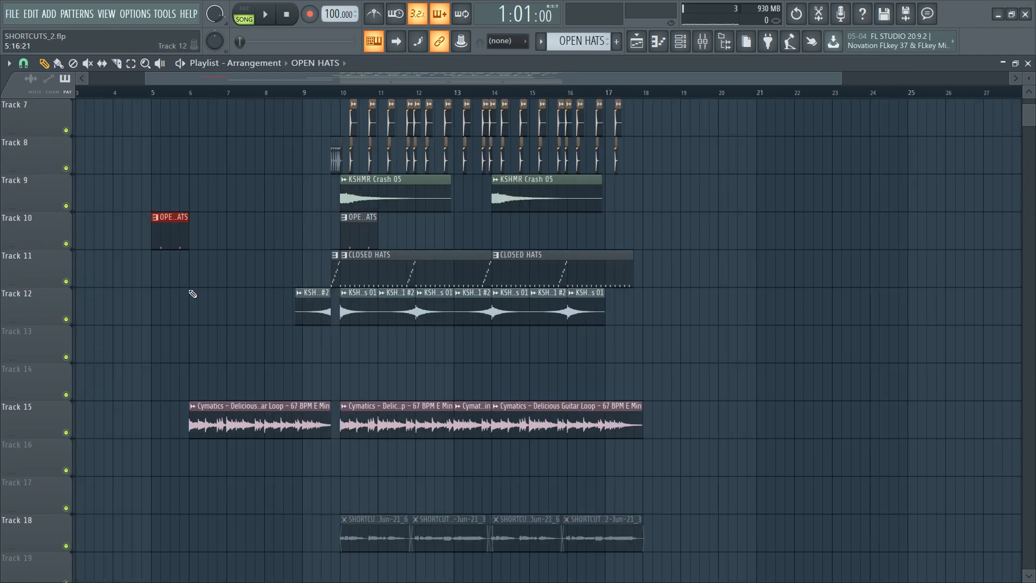
pyautogui.moveTo(338, 80); pyautogui.dragTo(361, 82)
pyautogui.press('Delete')
# - Select the OPEN HATS clip on Track 10 and set the playlist's snap to Step
pyautogui.scroll(4, 374, 94)
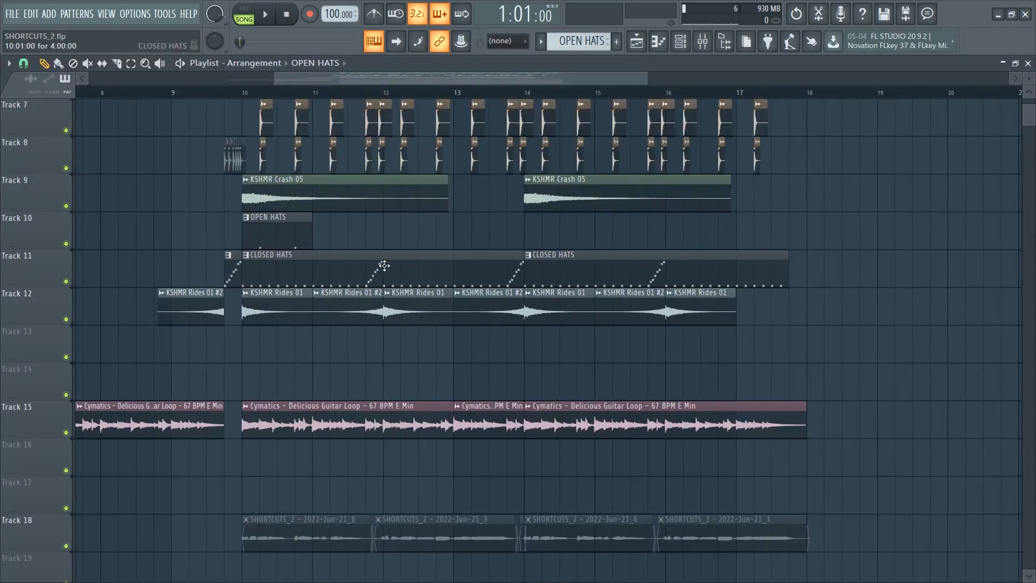
pyautogui.click(293, 229)
pyautogui.scroll(5, 293, 230)
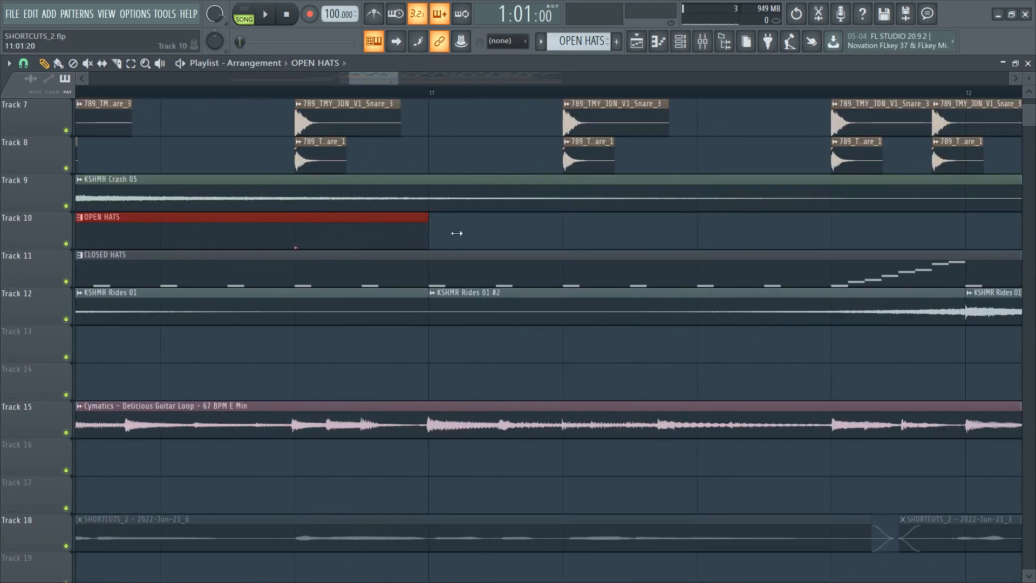
pyautogui.scroll(-5, 425, 97)
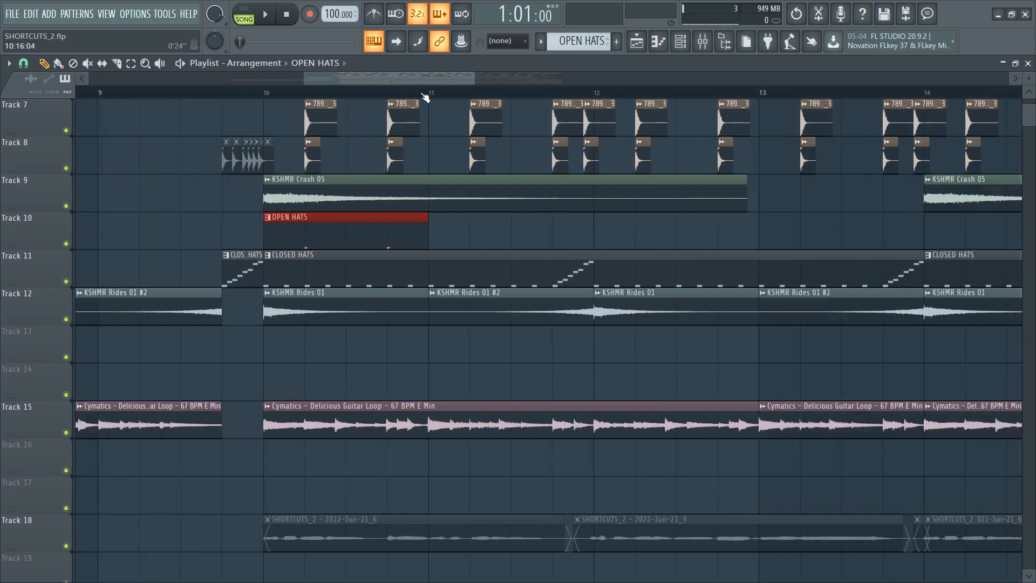
pyautogui.hscroll(2, 386, 76)
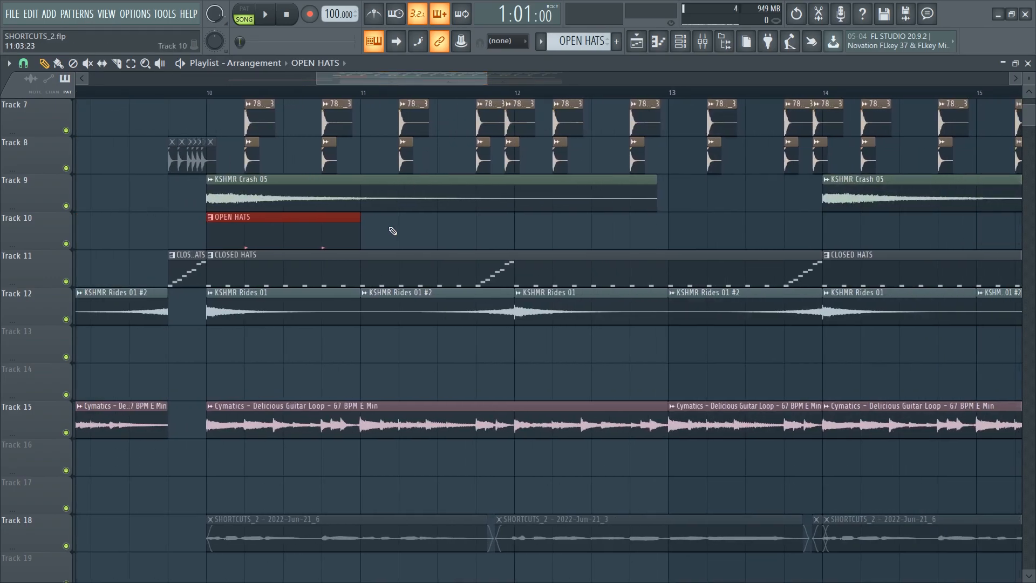
pyautogui.click(27, 64)
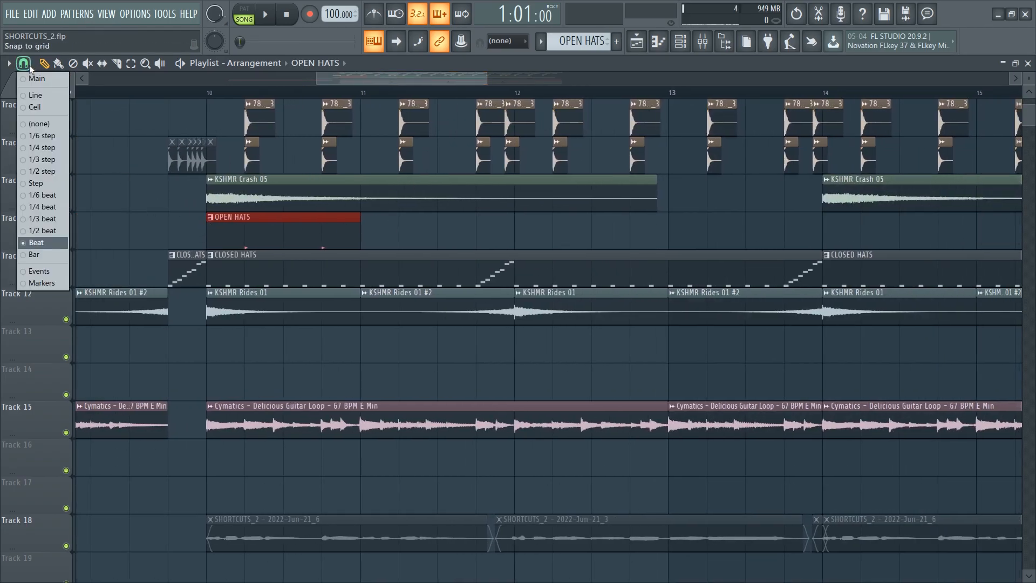
pyautogui.click(35, 183)
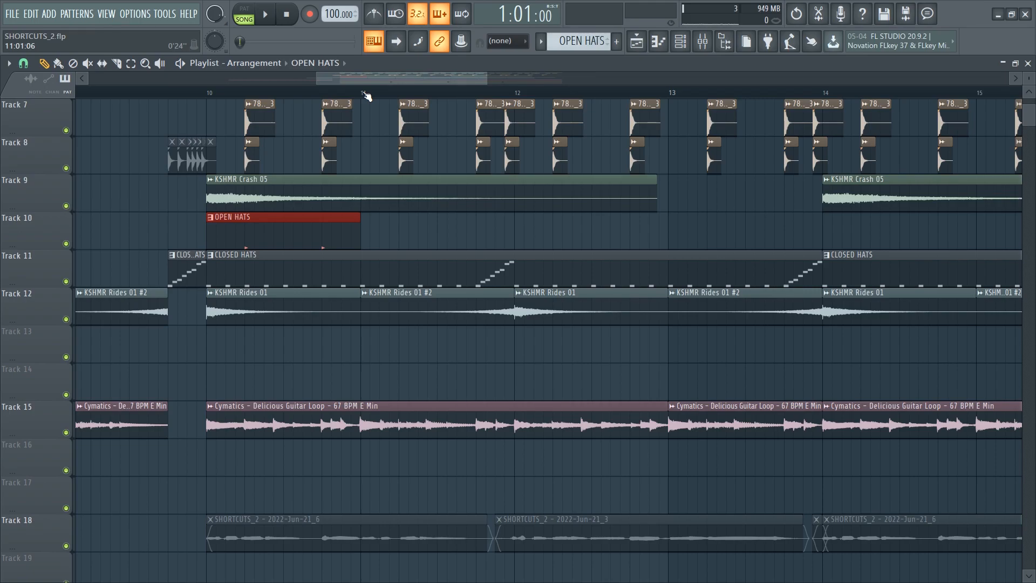
# - Duplicate the selected OPEN HATS clip directly after itself at bar 11 and examine where the two clips meet
pyautogui.scroll(-2, 367, 95)
pyautogui.hotkey('ctrl', 'b')
pyautogui.scroll(5, 368, 97)
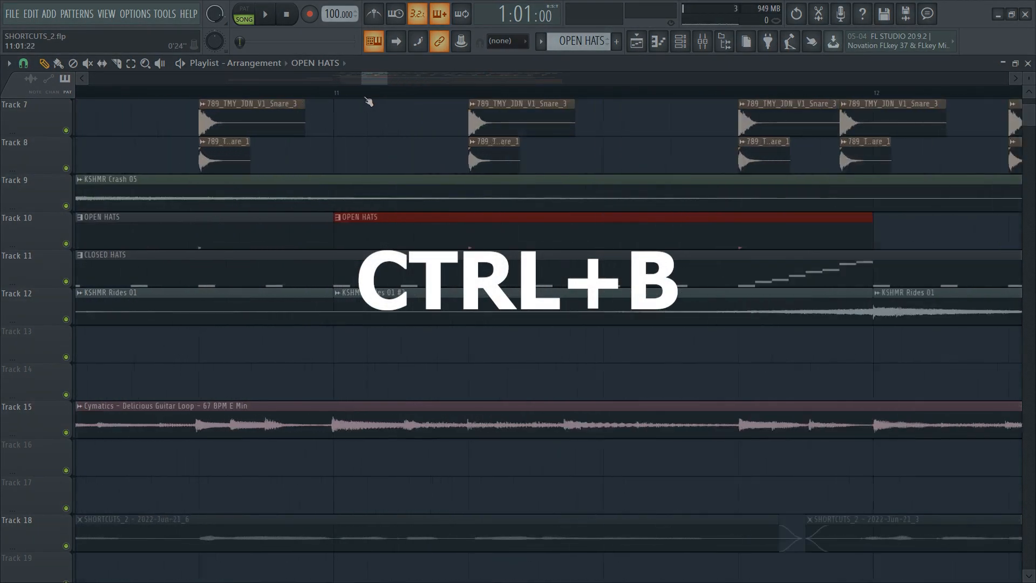
pyautogui.scroll(2, 379, 79)
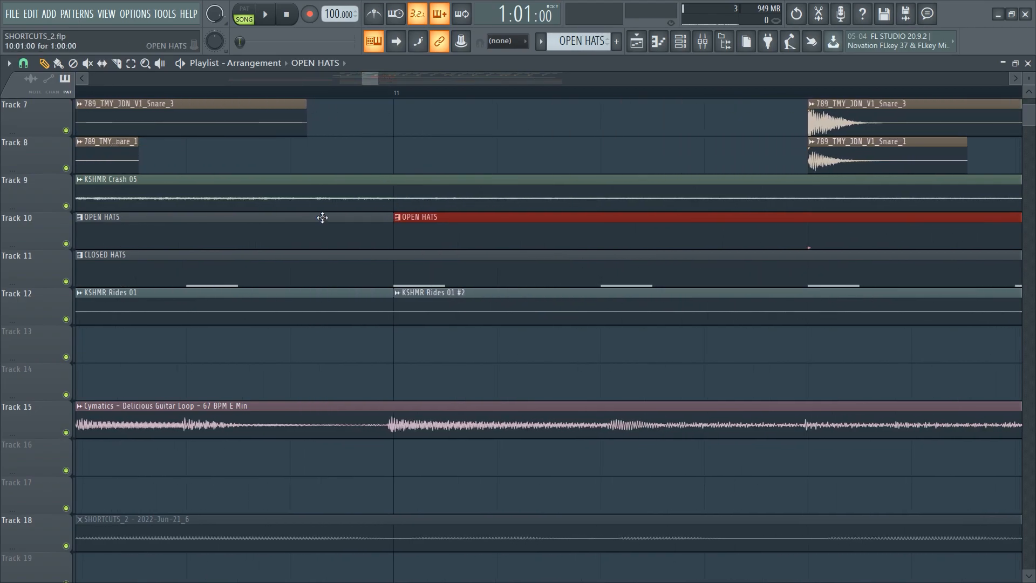
pyautogui.scroll(-3, 412, 95)
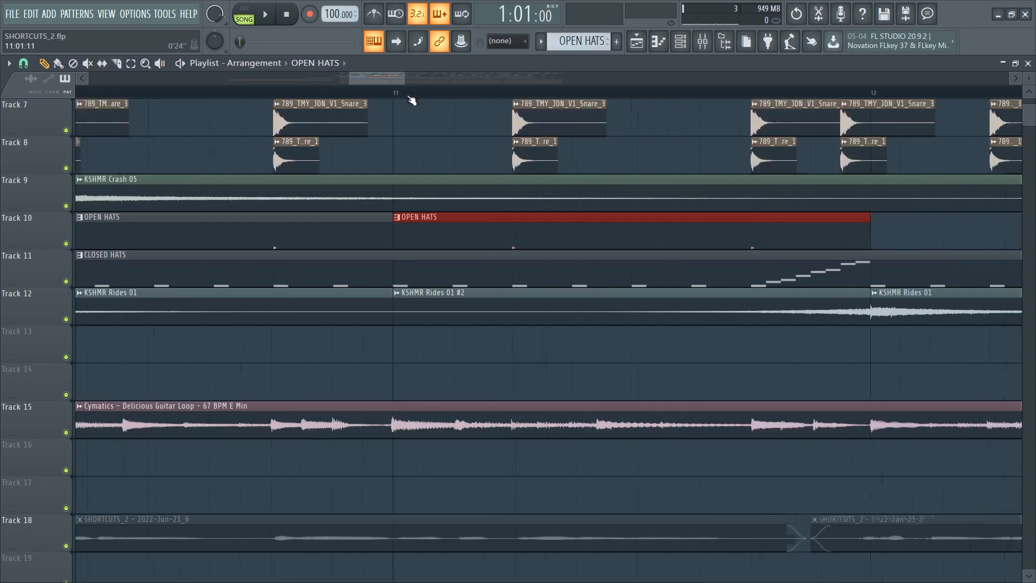
pyautogui.scroll(-2, 413, 98)
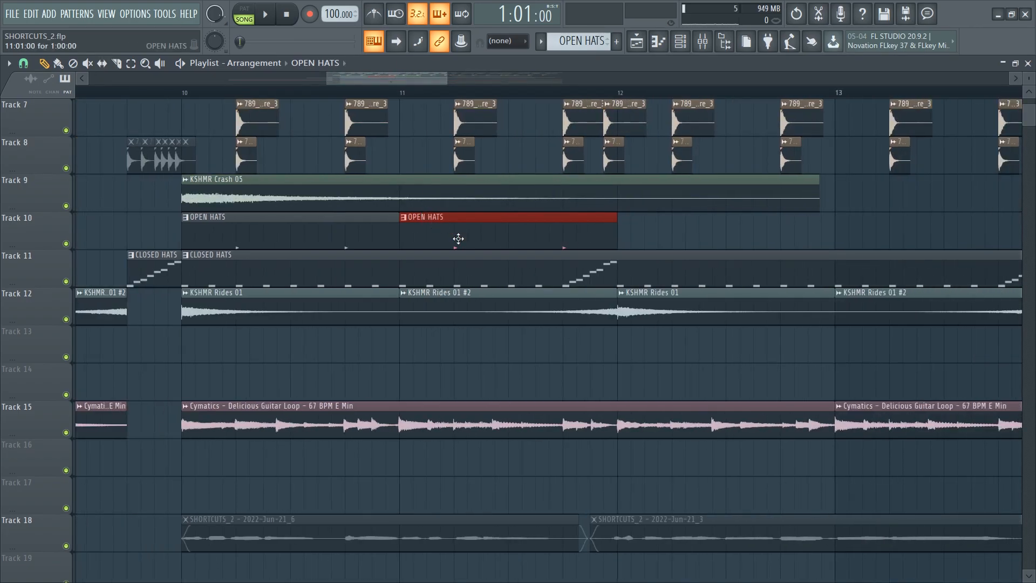
# - Delete the OPEN HATS duplicate at bar 11 and extend the remaining clip slightly past bar 11
pyautogui.press('Delete')
pyautogui.scroll(3, 404, 97)
pyautogui.moveTo(397, 228); pyautogui.dragTo(434, 228)
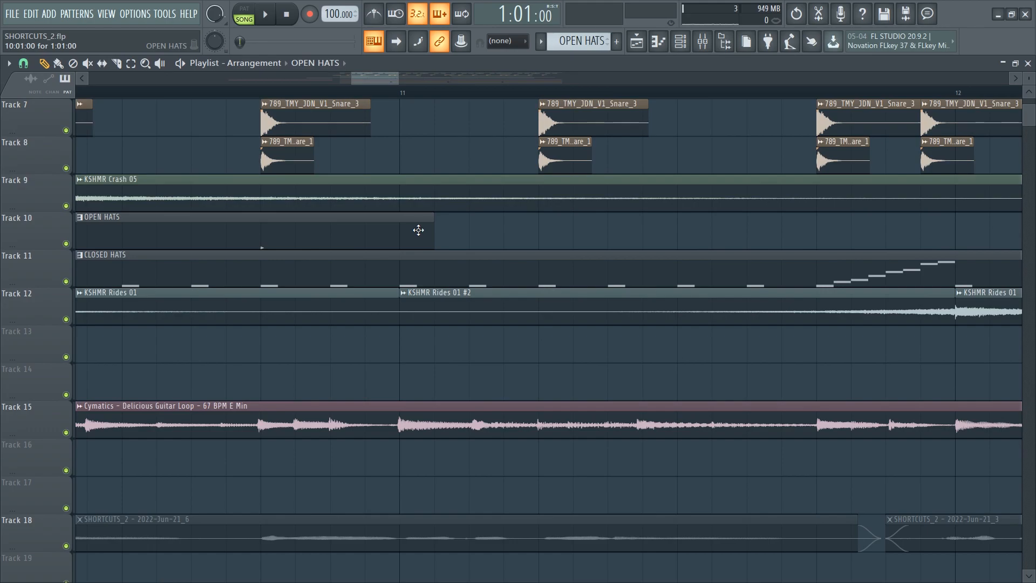
# - Duplicate the extended OPEN HATS clip to check where the copy starts, and remove the copy
pyautogui.click(414, 222)
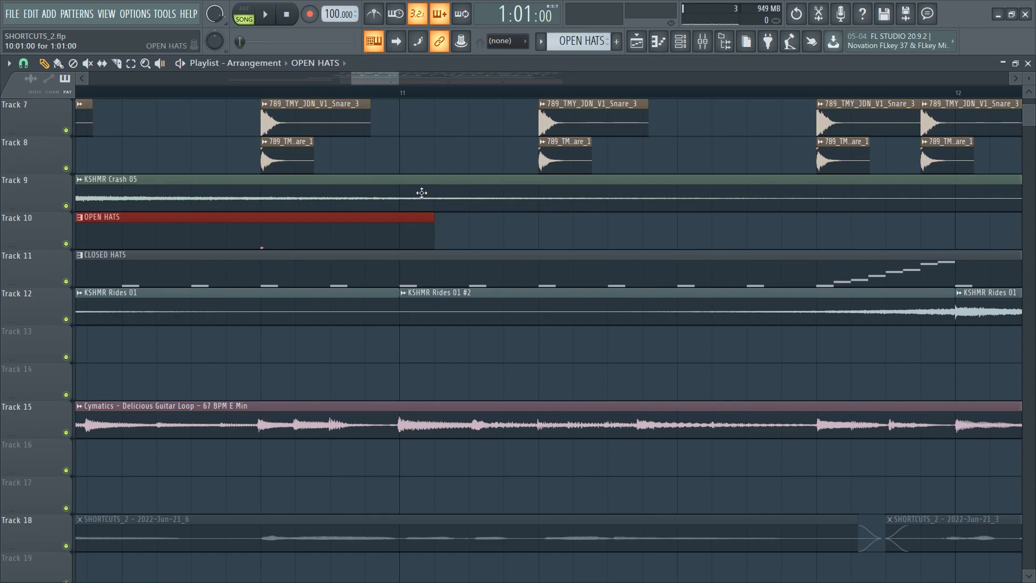
pyautogui.scroll(-3, 446, 93)
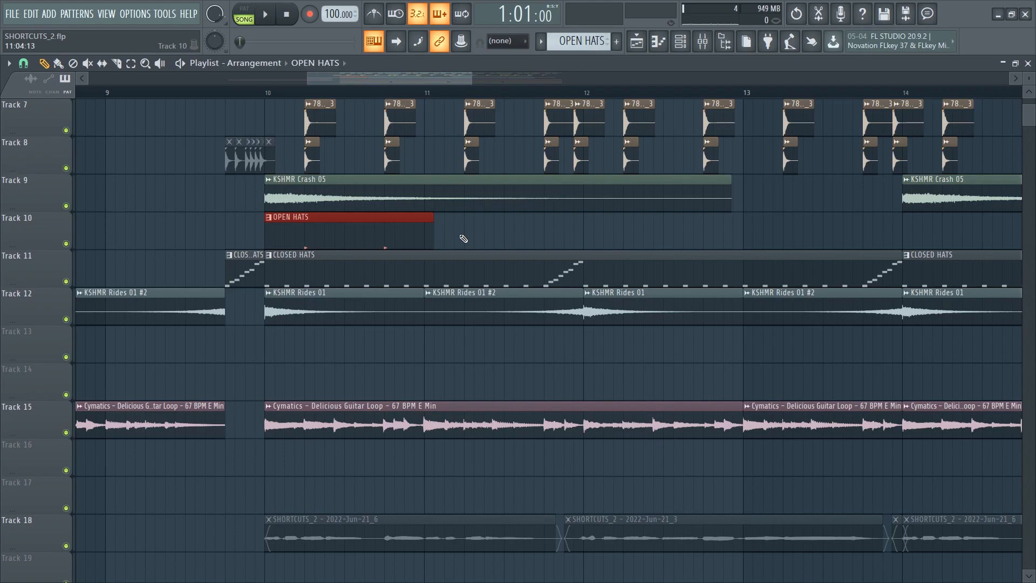
pyautogui.hotkey('ctrl', 'b')
pyautogui.scroll(4, 460, 225)
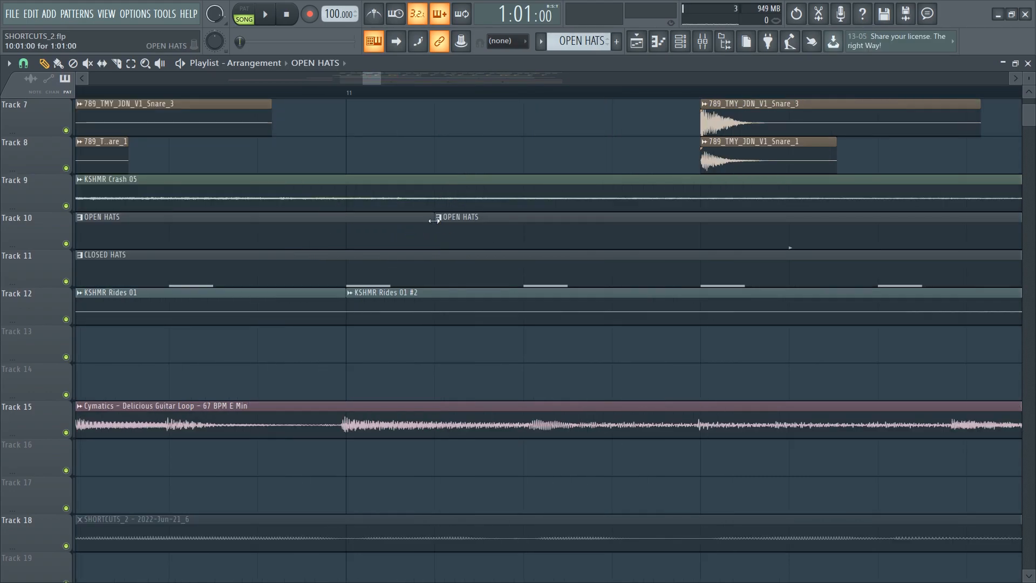
pyautogui.rightClick(468, 230)
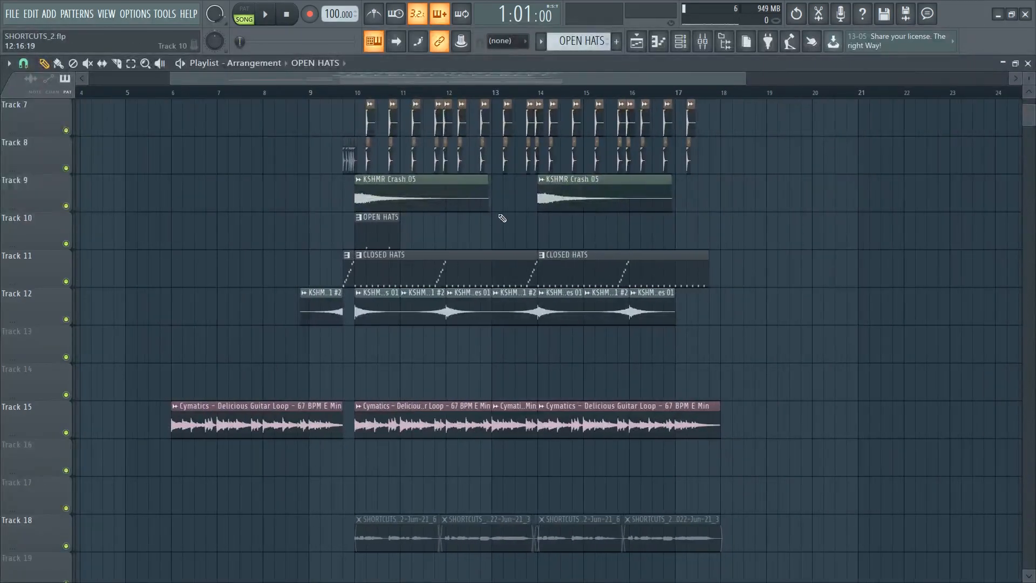
# - Consolidate the Pattern 10 clip at bar 10 on Track 20 into a 16Bit int stereo WAV with the Leave remainder tail
pyautogui.scroll(2, 666, 224)
pyautogui.scroll(1, 665, 224)
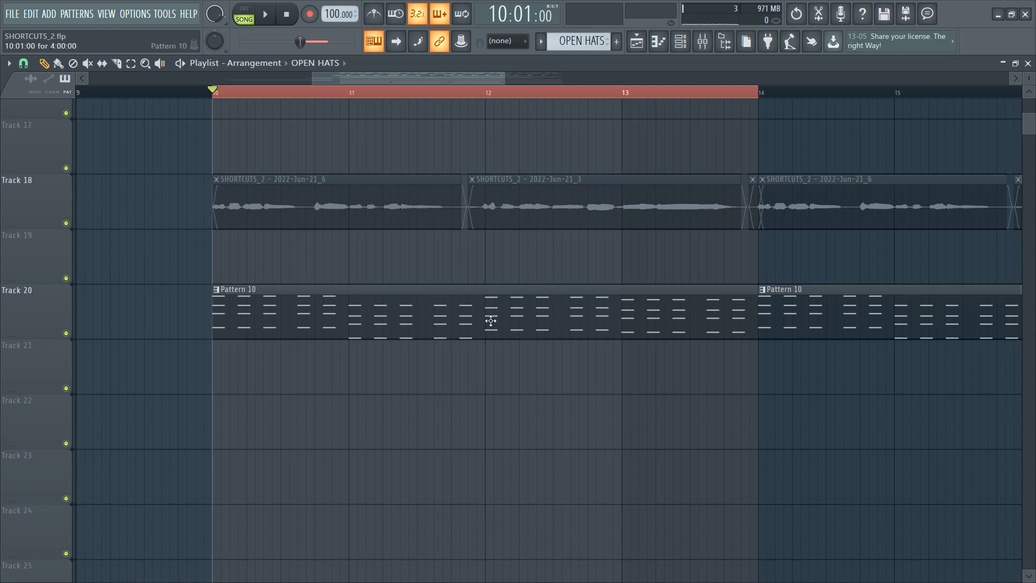
pyautogui.click(490, 320)
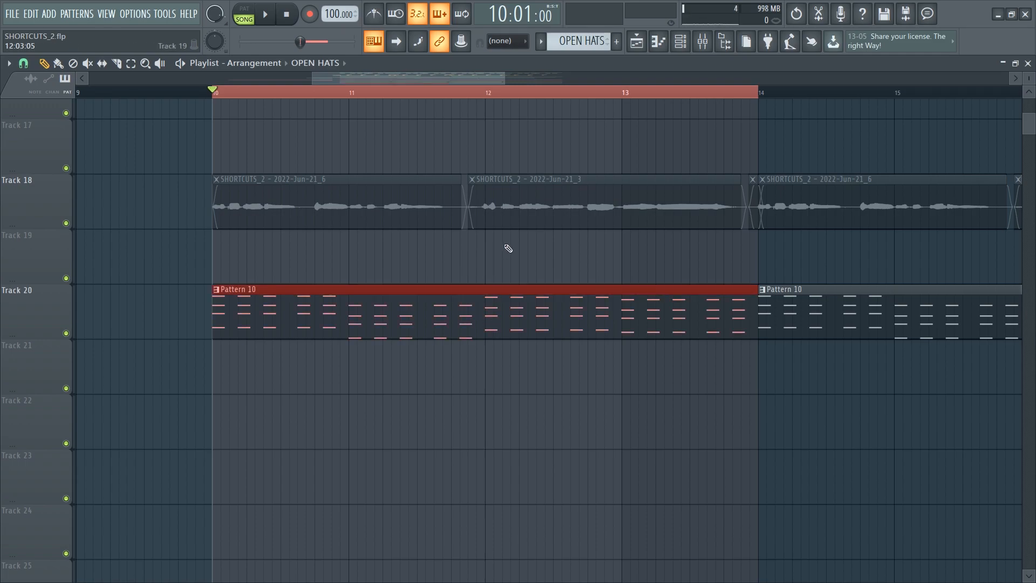
pyautogui.hotkey('ctrl', 'shift', 'alt', 'c')
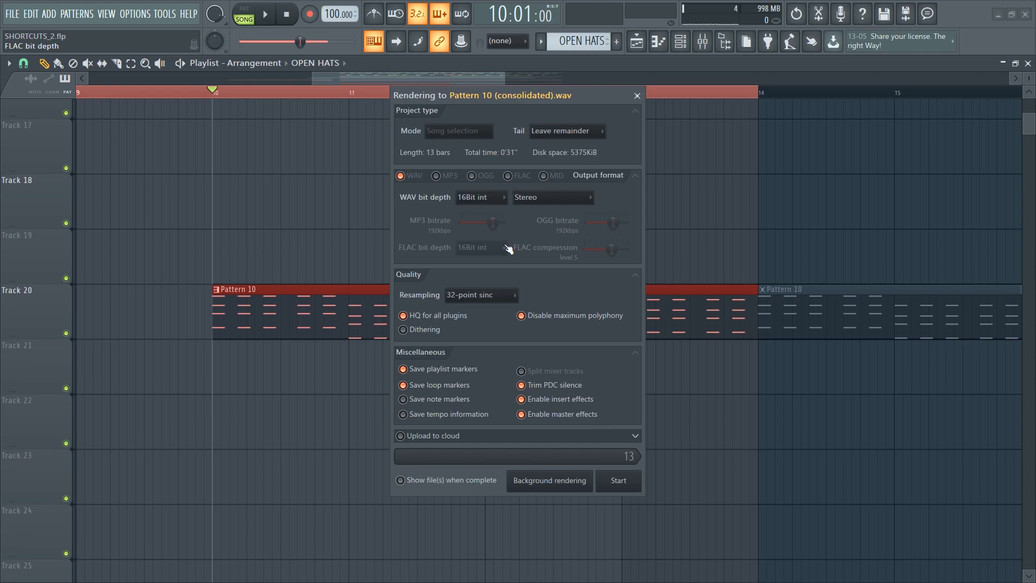
pyautogui.click(633, 485)
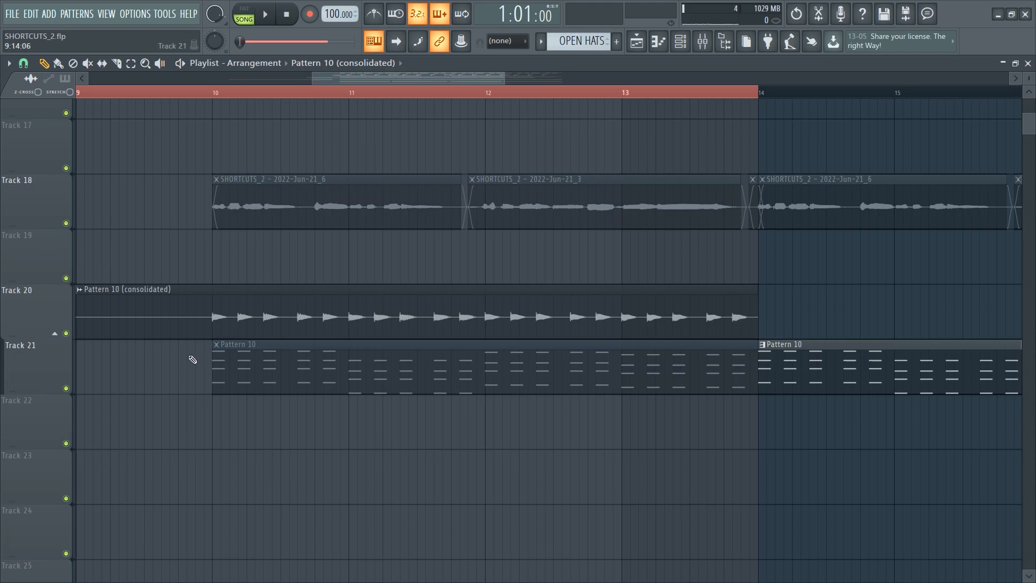
# - Solo Track 20 and listen to the consolidated Pattern 10 audio from bar 10
pyautogui.rightClick(65, 333)
pyautogui.click(218, 93)
pyautogui.press('space')
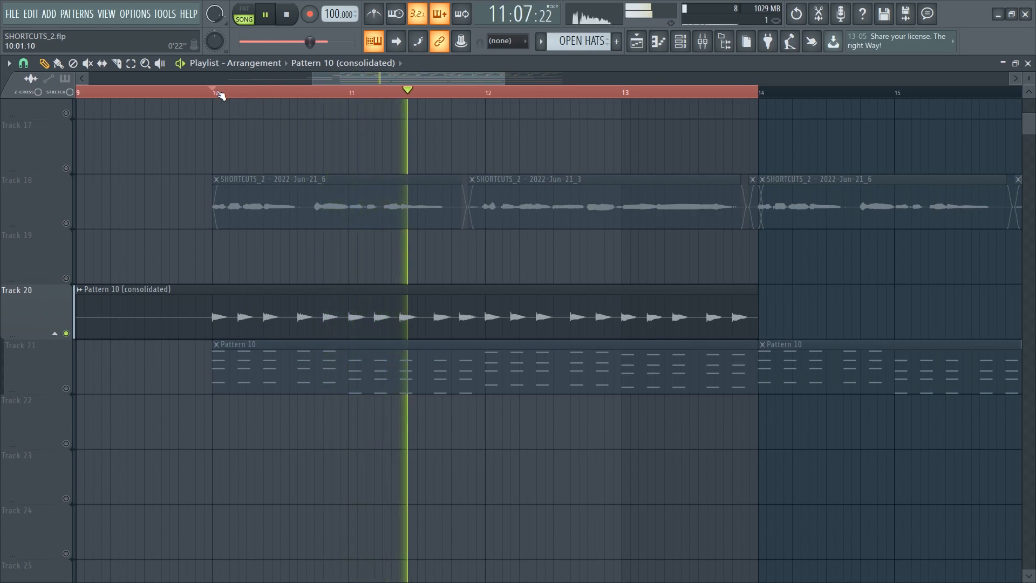
pyautogui.press('space')
# - Solo Track 21, unmute its Pattern 10 clip at bar 10 and play it for comparison
pyautogui.rightClick(66, 388)
pyautogui.click(87, 63)
pyautogui.press('space')
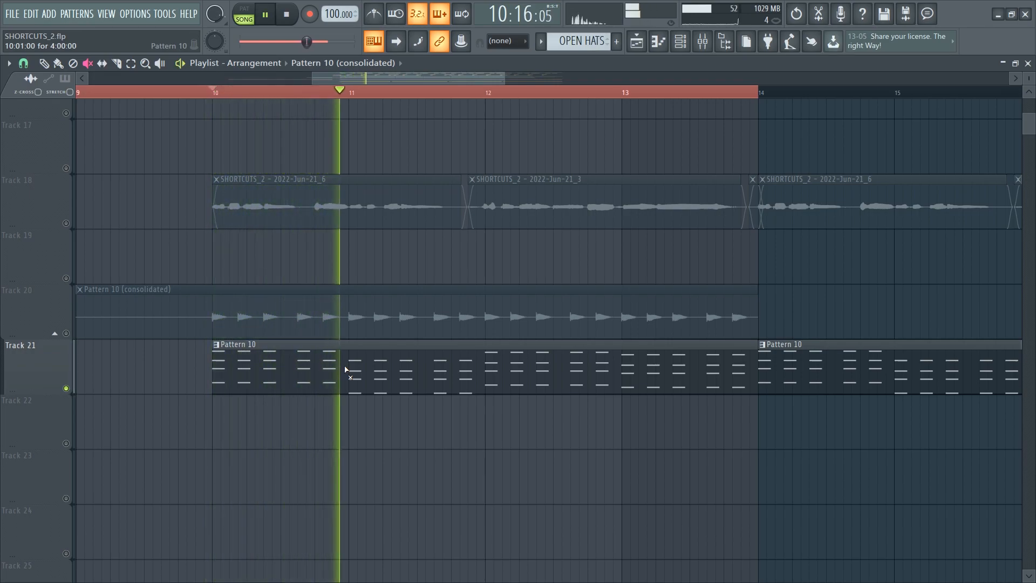
pyautogui.press('space')
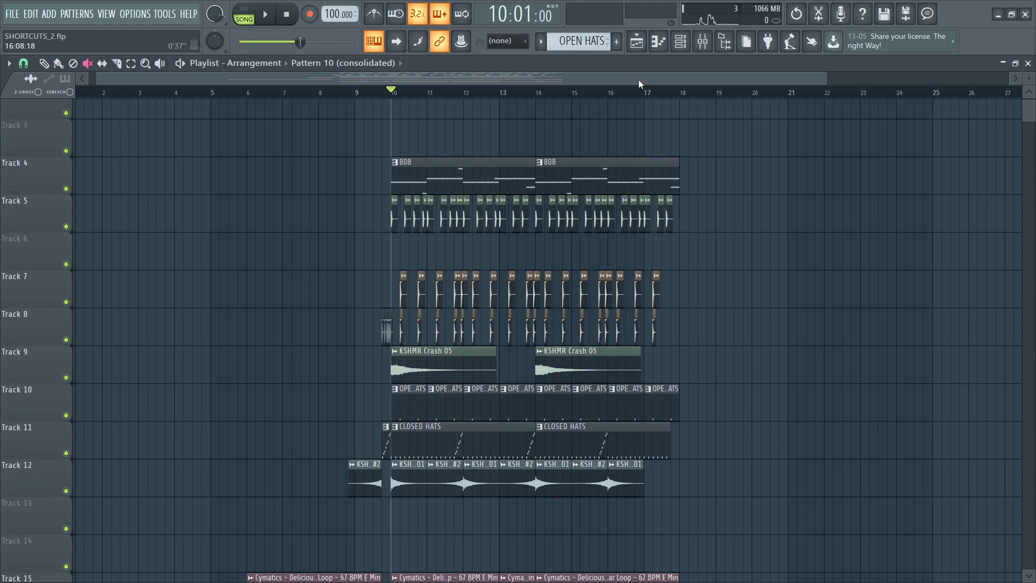
# - Zoom the playlist timeline in and out horizontally, and reduce the track height to fit more tracks
pyautogui.moveTo(639, 79); pyautogui.dragTo(476, 96)
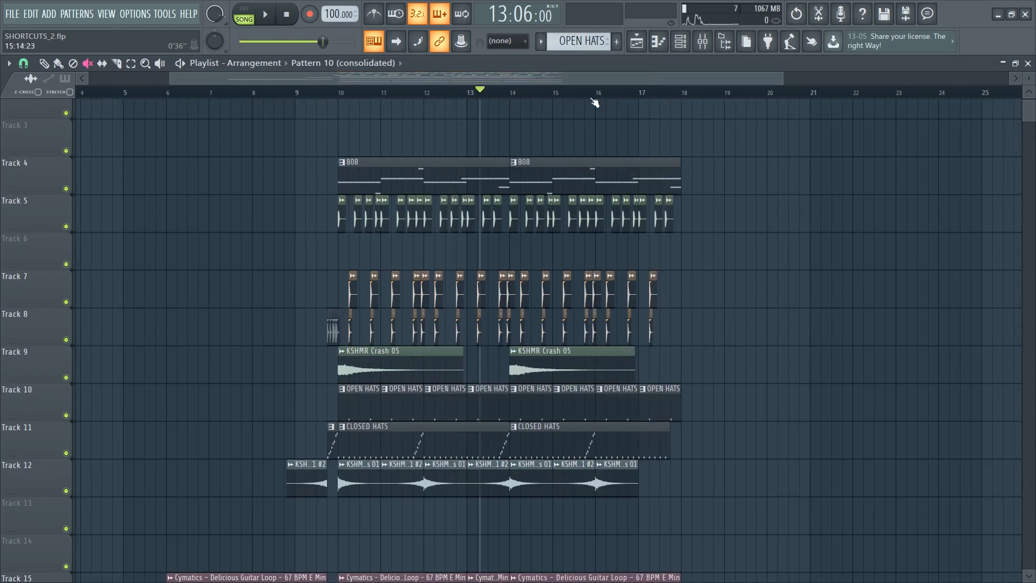
pyautogui.scroll(2, 595, 102)
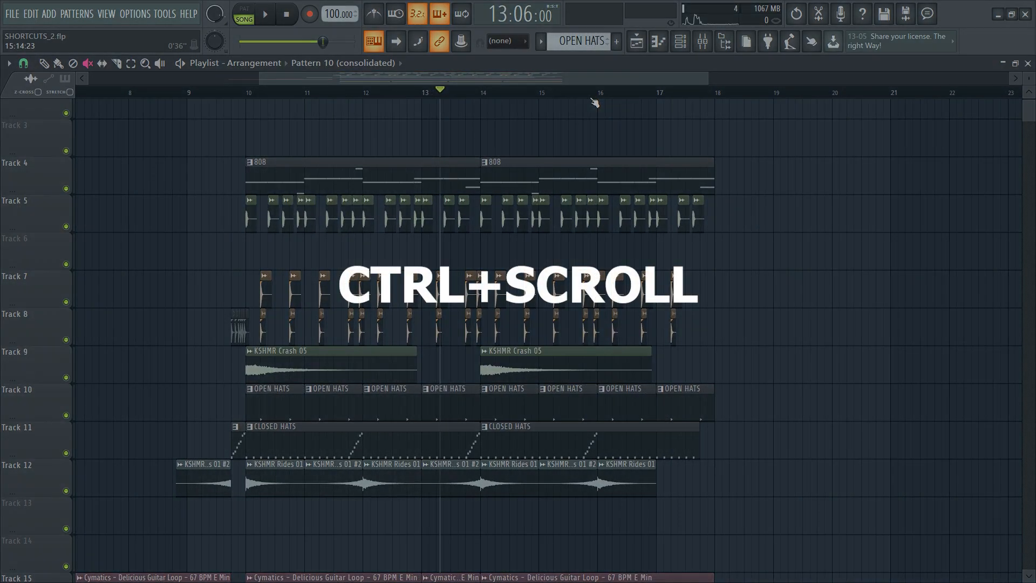
pyautogui.scroll(3, 497, 98)
pyautogui.scroll(-4, 496, 98)
pyautogui.scroll(2, 496, 98)
pyautogui.scroll(-3, 497, 98)
pyautogui.scroll(1, 497, 98)
pyautogui.scroll(1, 497, 97)
pyautogui.scroll(-2, 496, 97)
pyautogui.scroll(2, 496, 97)
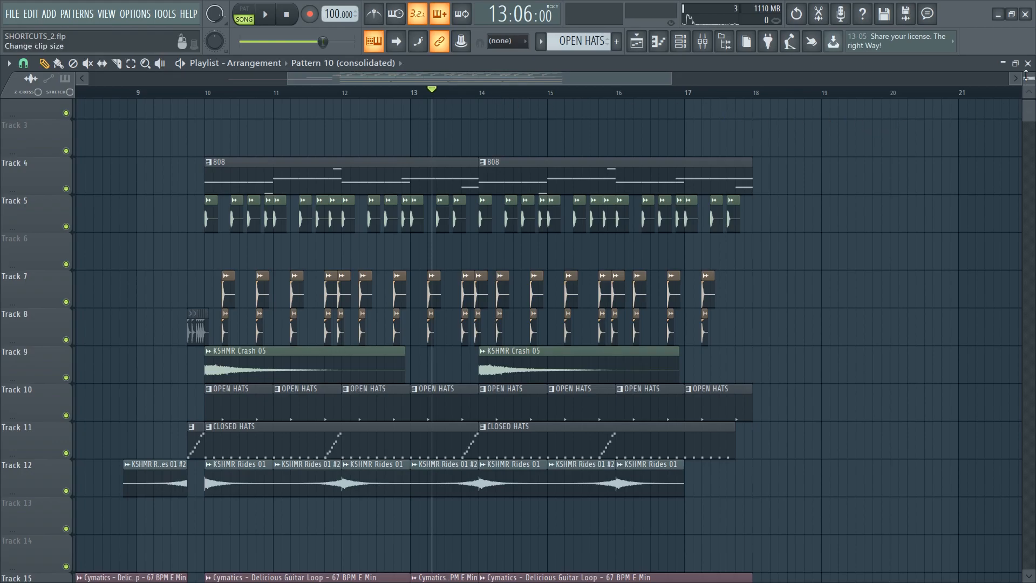
pyautogui.moveTo(1027, 76)
pyautogui.mouseDown()
pyautogui.moveTo(1028, 59)
pyautogui.moveTo(1027, 95)
pyautogui.mouseUp()
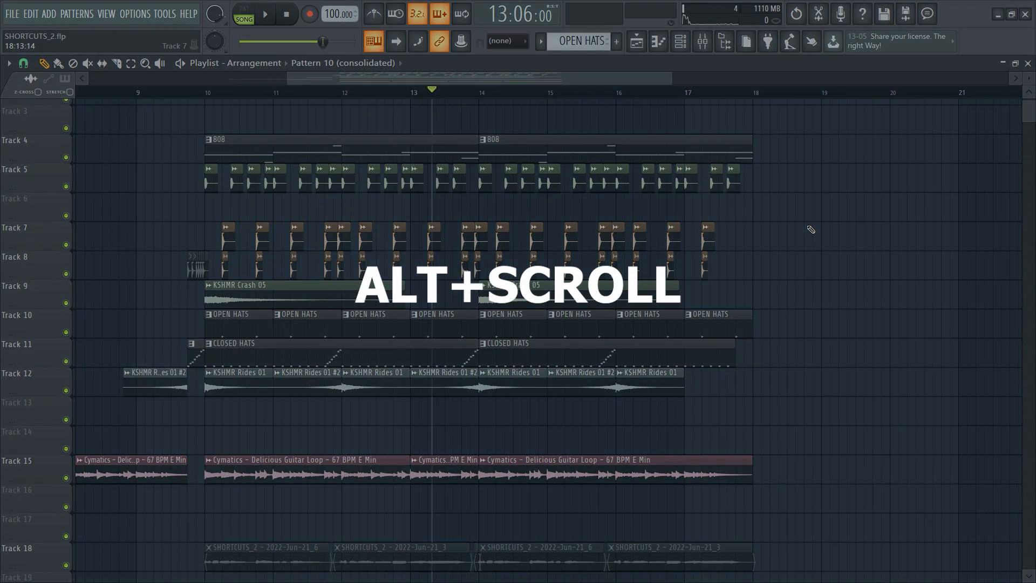
# - Enlarge and shrink the playlist's track height repeatedly to compare the vertical zoom levels
pyautogui.scroll(3, 811, 230)
pyautogui.scroll(-3, 810, 229)
pyautogui.scroll(2, 811, 229)
pyautogui.scroll(-2, 811, 230)
pyautogui.scroll(2, 811, 229)
pyautogui.scroll(-1, 811, 229)
pyautogui.scroll(2, 811, 229)
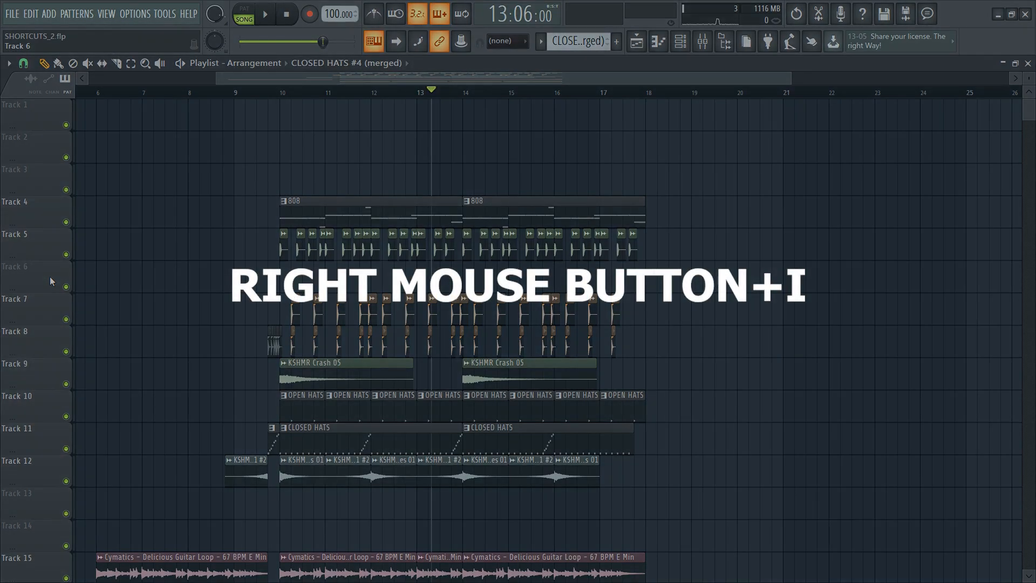
# - Insert two empty playlist tracks at Track 6, shifting the tracks beneath them down
pyautogui.rightClick(50, 278)
pyautogui.press('i')
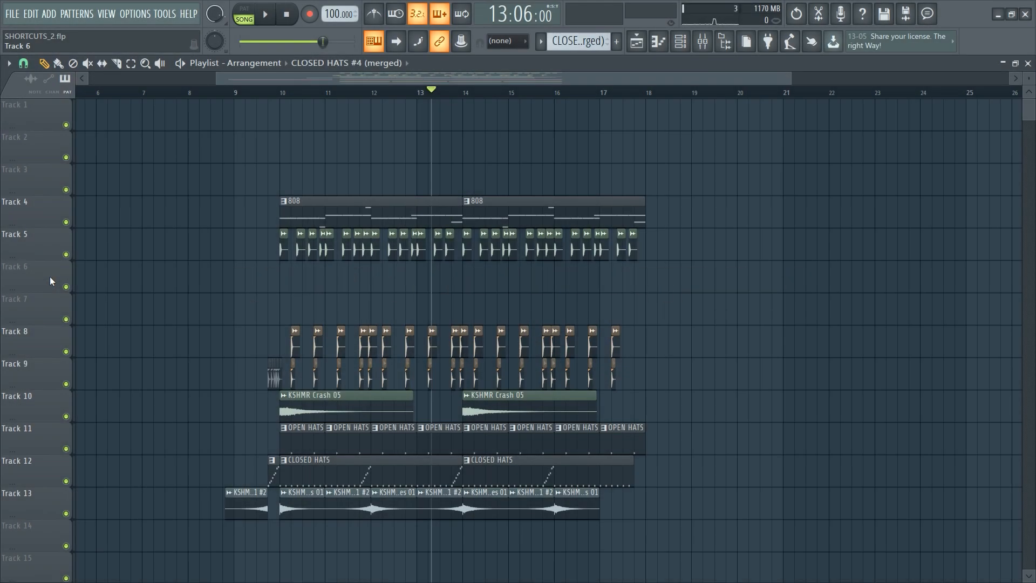
pyautogui.rightClick(50, 278)
pyautogui.press('i')
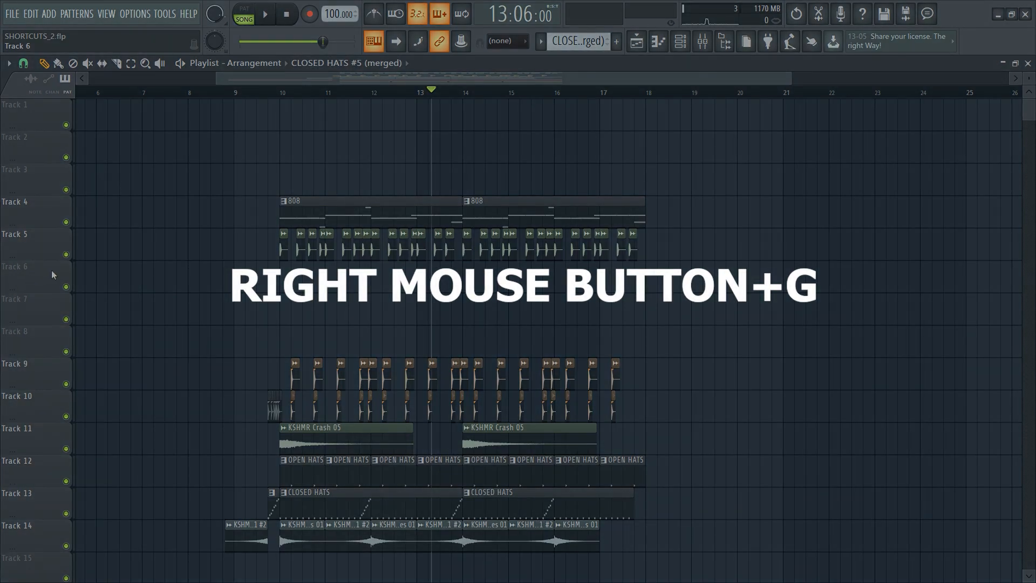
# - Group Track 6 with the track above it and ungroup it again
pyautogui.rightClick(51, 271)
pyautogui.press('g')
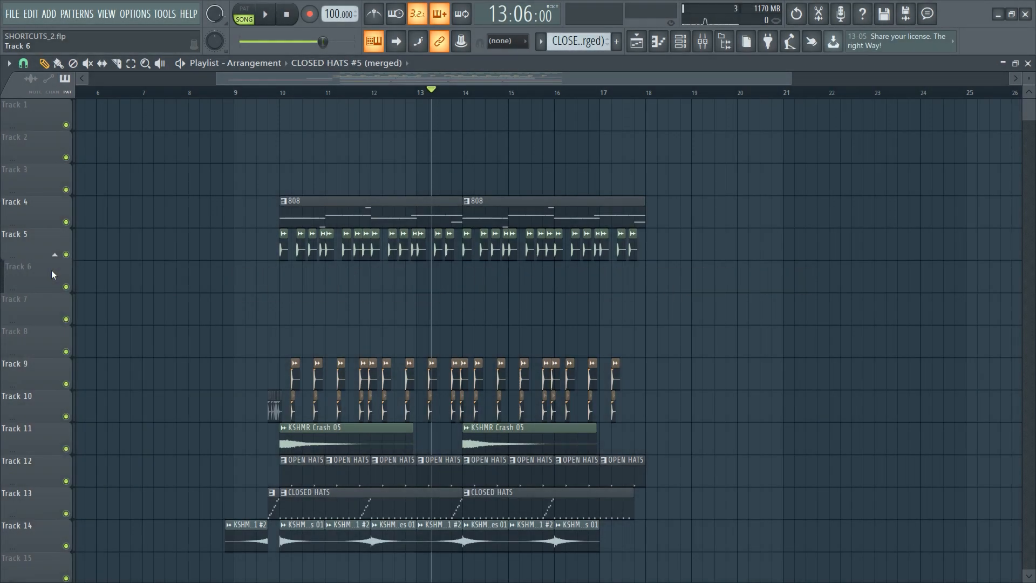
pyautogui.rightClick(52, 271)
pyautogui.press('g')
# - Group Tracks 7 and 8 under Track 6, and collapse and expand the track group
pyautogui.rightClick(44, 314)
pyautogui.press('g')
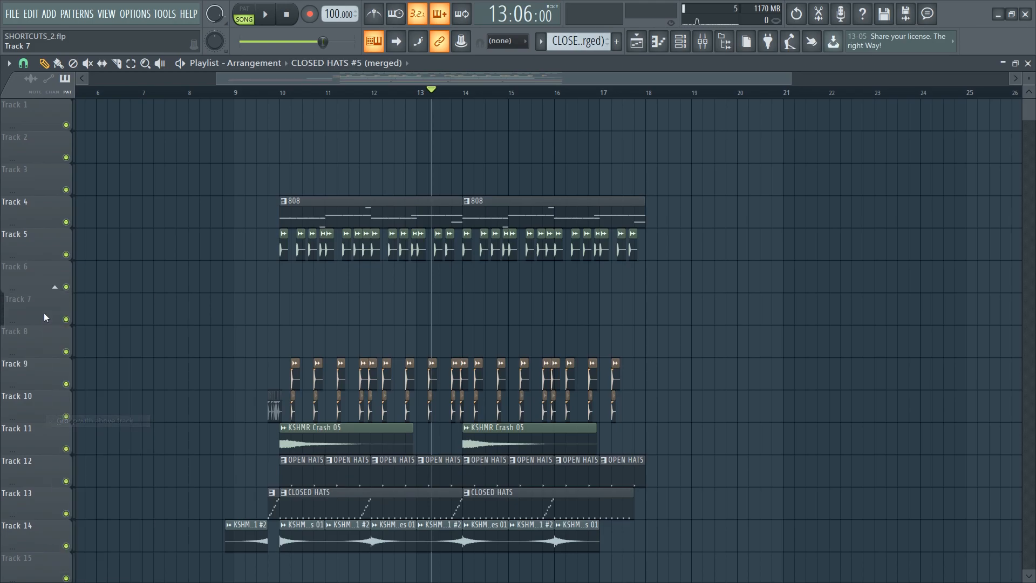
pyautogui.rightClick(43, 339)
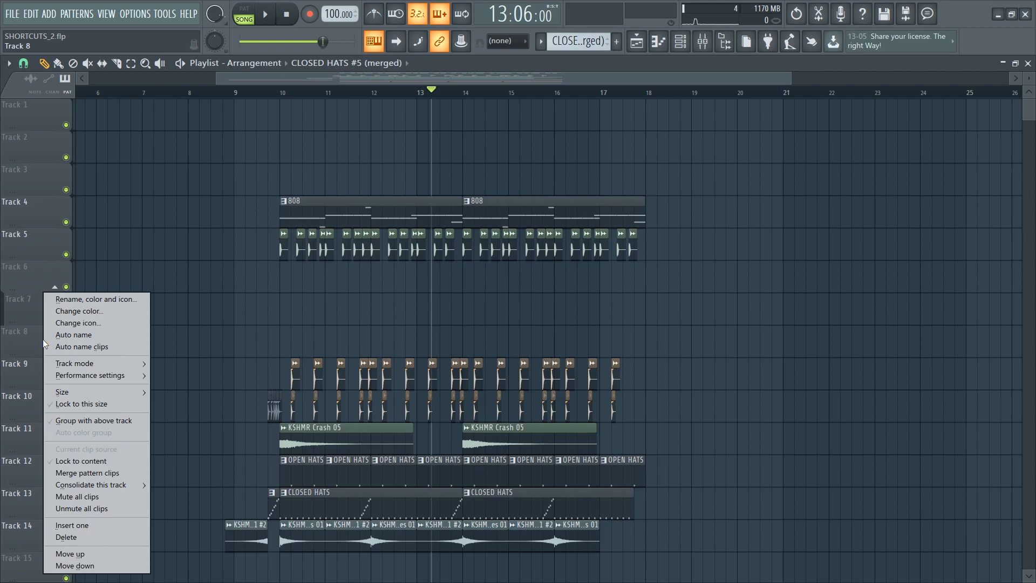
pyautogui.press('g')
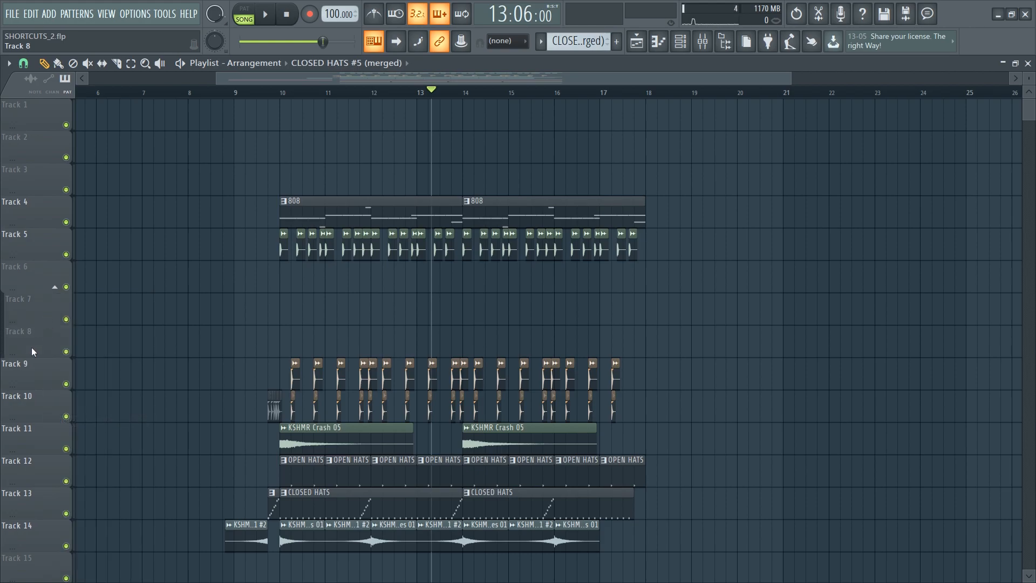
pyautogui.click(55, 289)
pyautogui.click(55, 289)
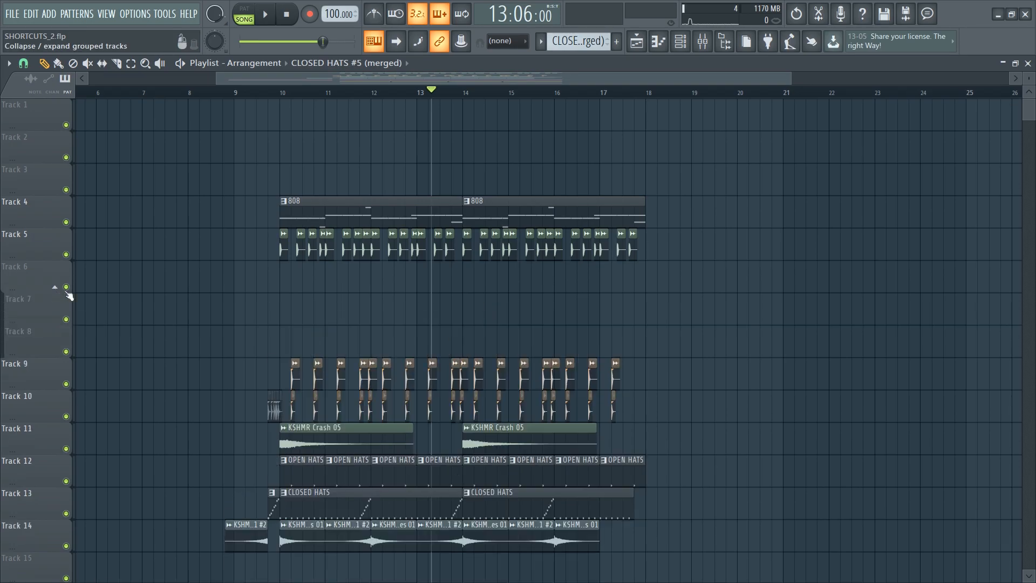
# - Ungroup Tracks 7 and 8 from the tracks above them
pyautogui.rightClick(38, 317)
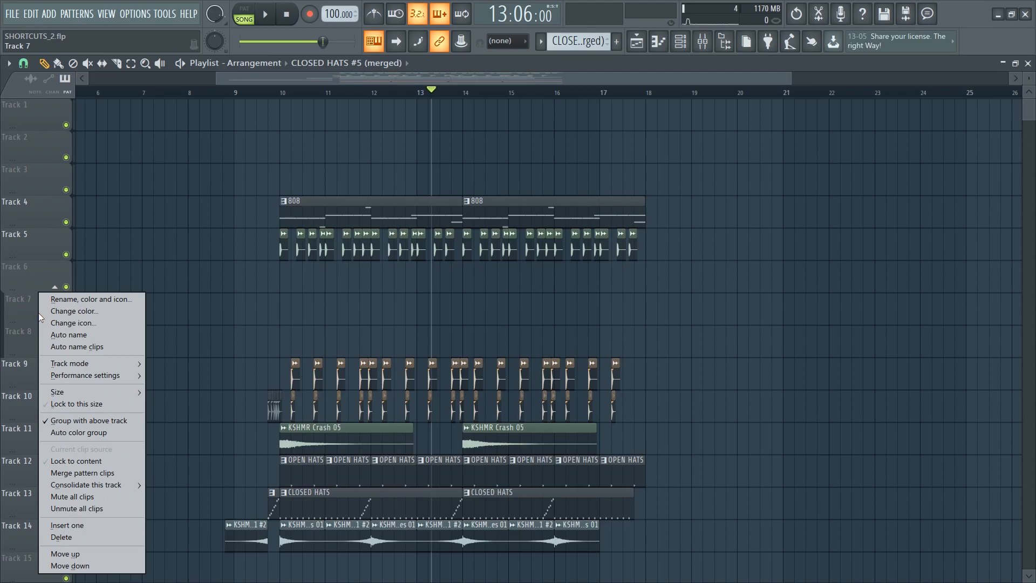
pyautogui.click(37, 312)
pyautogui.rightClick(45, 339)
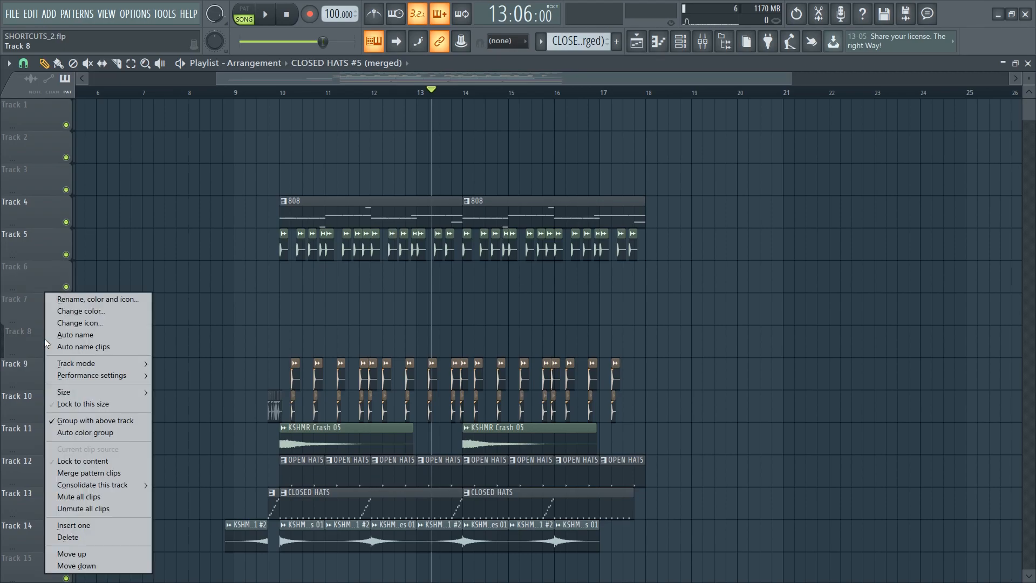
pyautogui.click(45, 338)
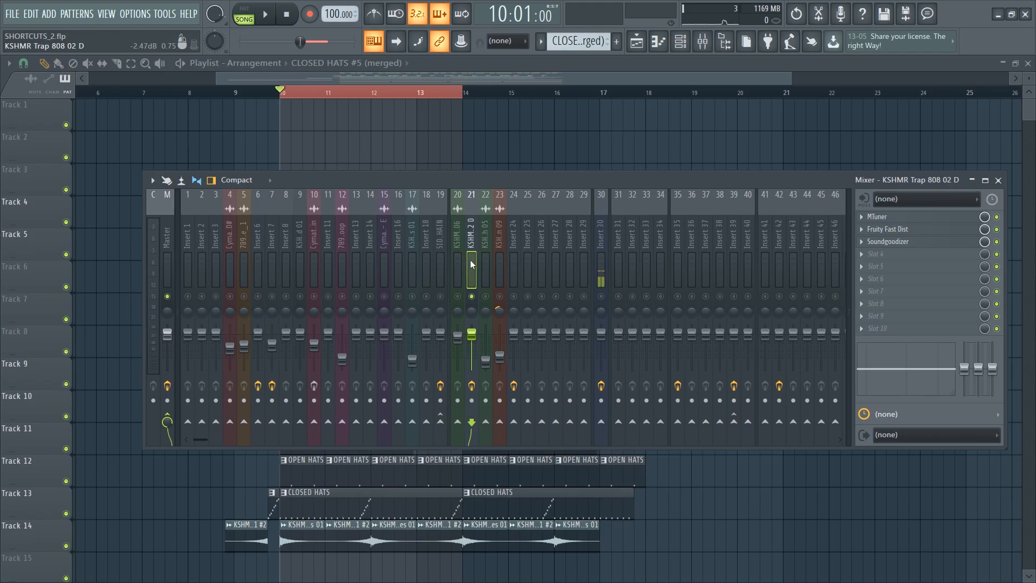
# - Play the selection from bar 10 to 14 and inspect the Fruity Fast Dist and Soundgoodizer effects on mixer track 21
pyautogui.press('space')
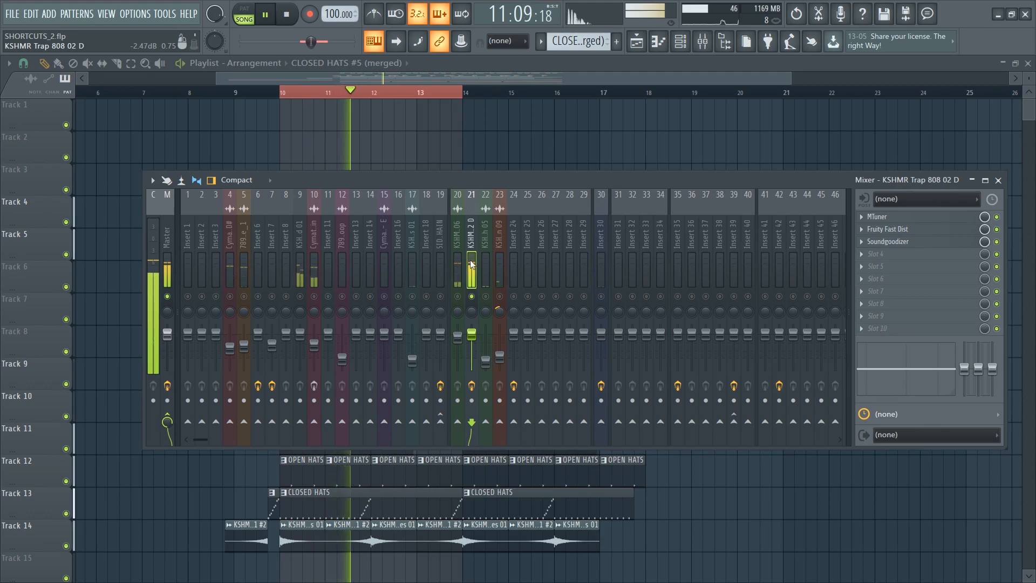
pyautogui.press('space')
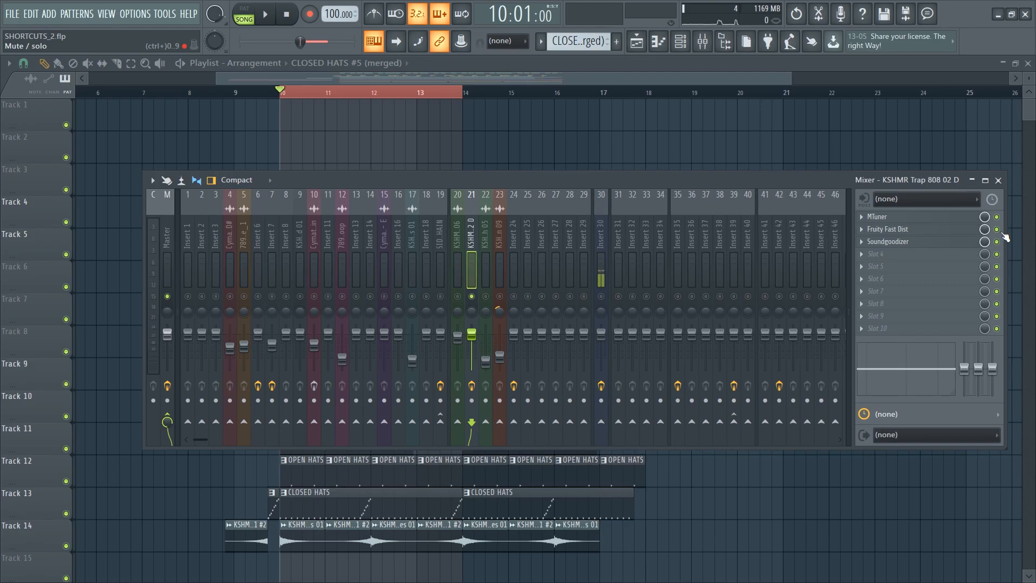
pyautogui.click(917, 229)
pyautogui.click(917, 229)
pyautogui.click(925, 241)
pyautogui.click(925, 242)
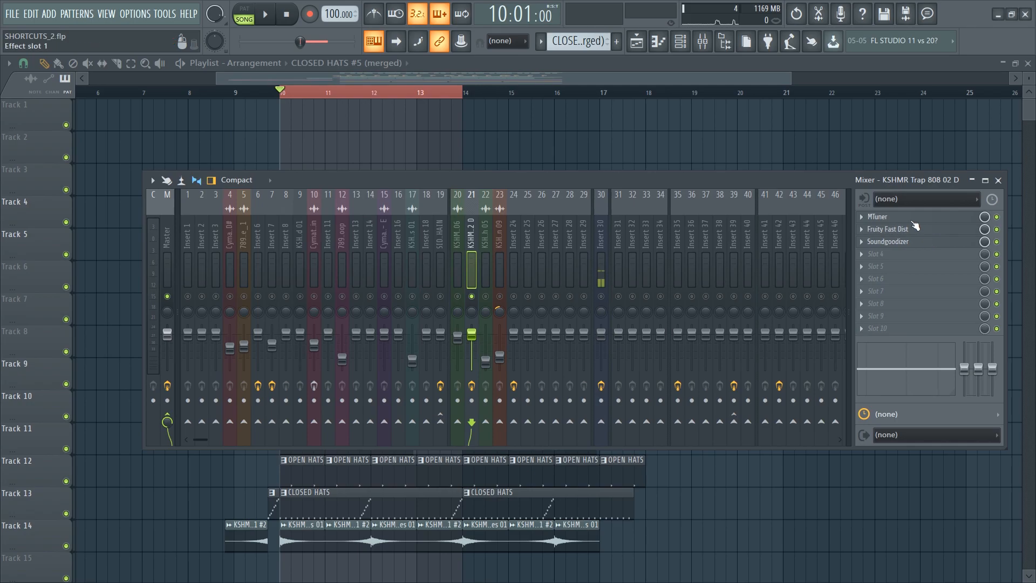
# - Check the 808's pitch in mixer track 21's MTuner during playback, and close the plugin
pyautogui.click(913, 223)
pyautogui.moveTo(200, 119); pyautogui.dragTo(600, 85)
pyautogui.press('space')
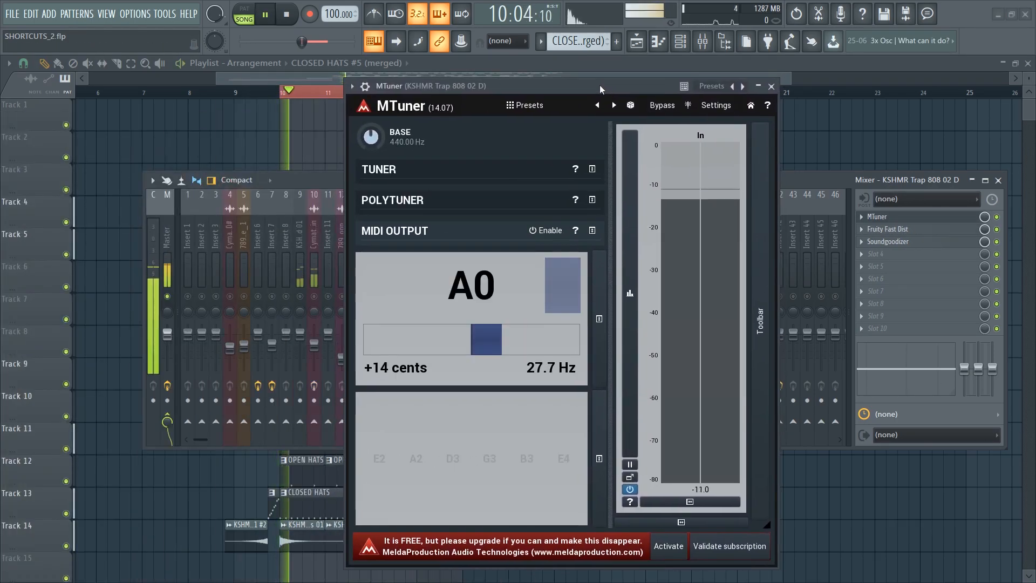
pyautogui.click(771, 87)
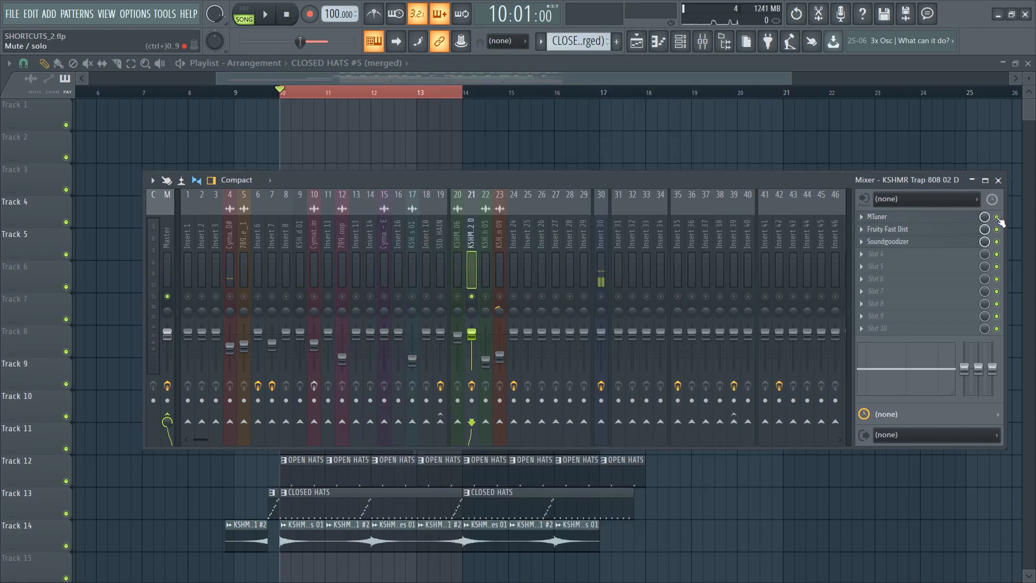
# - Bypass MTuner, Fruity Fast Dist and Soundgoodizer on mixer track 21 and arm the track for disk recording
pyautogui.moveTo(997, 218); pyautogui.dragTo(996, 242)
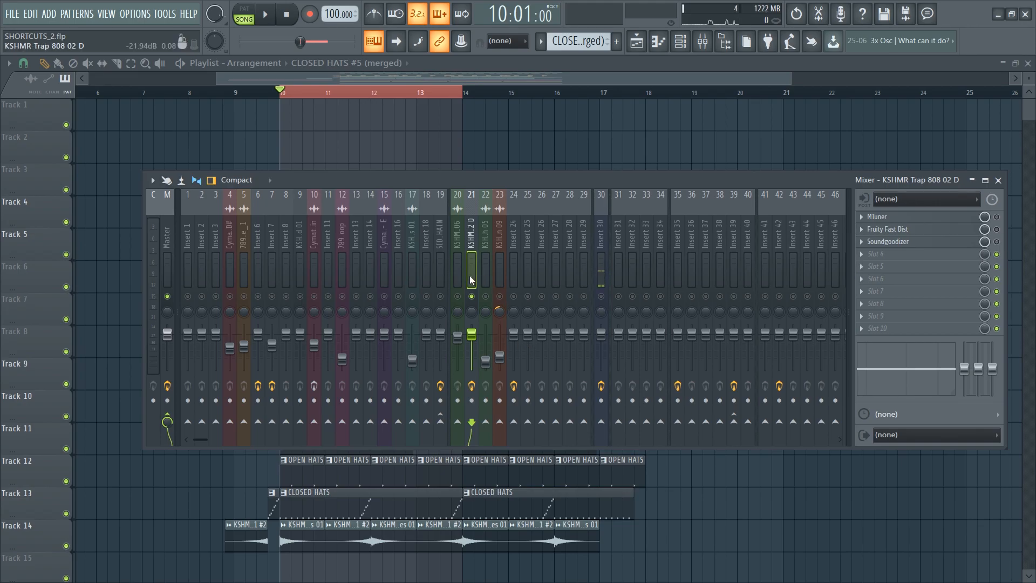
pyautogui.click(472, 402)
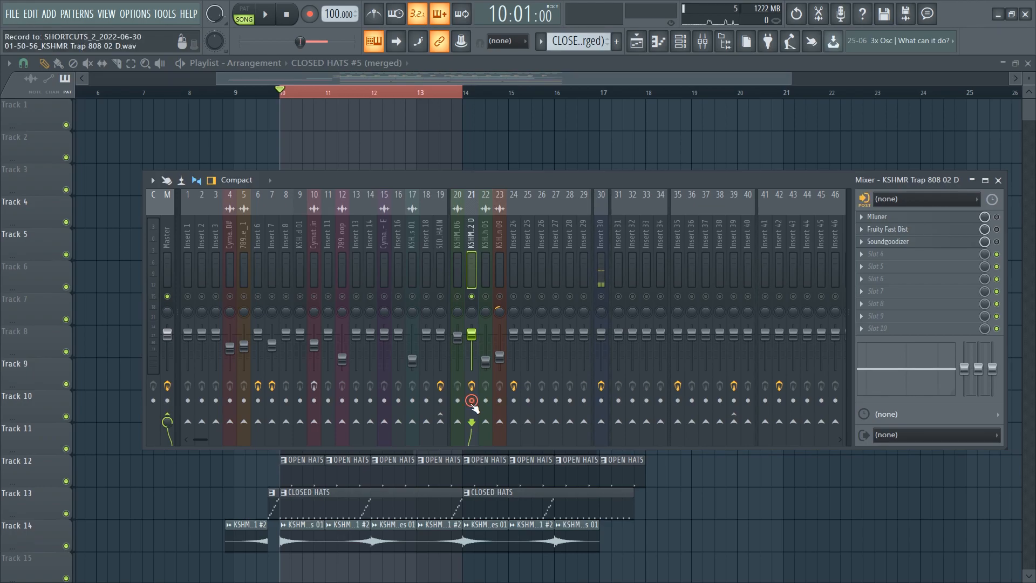
pyautogui.click(152, 181)
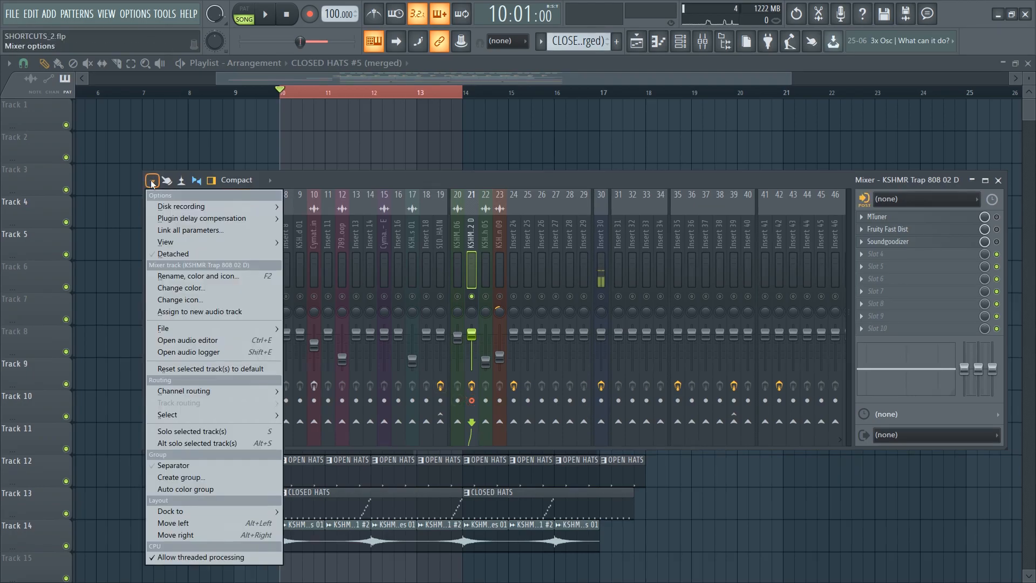
pyautogui.moveTo(195, 212)
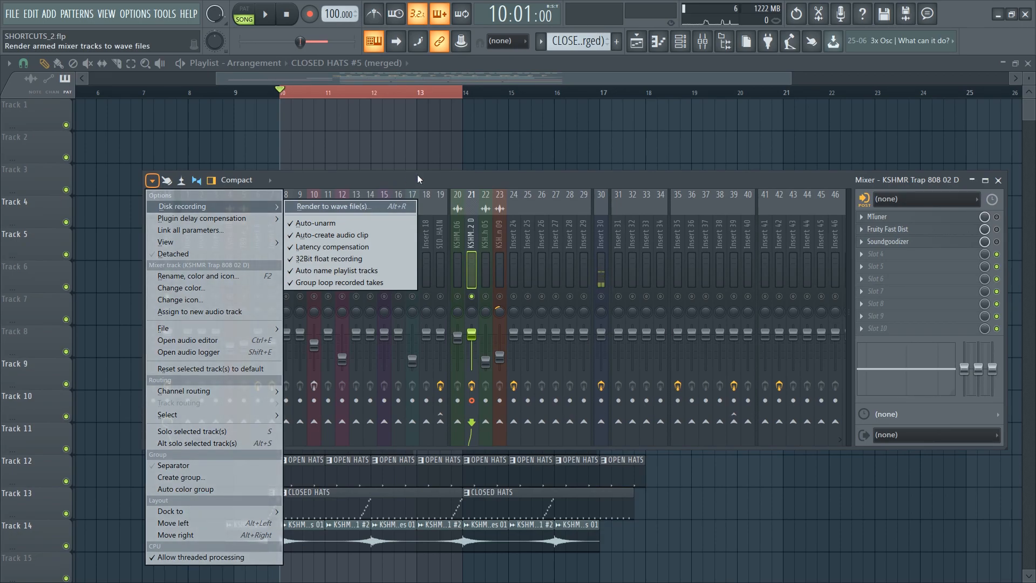
# - Re-arm mixer track 21 and render the song selection to a 32Bit float stereo WAV with the Leave remainder tail
pyautogui.hotkey('alt', 'r')
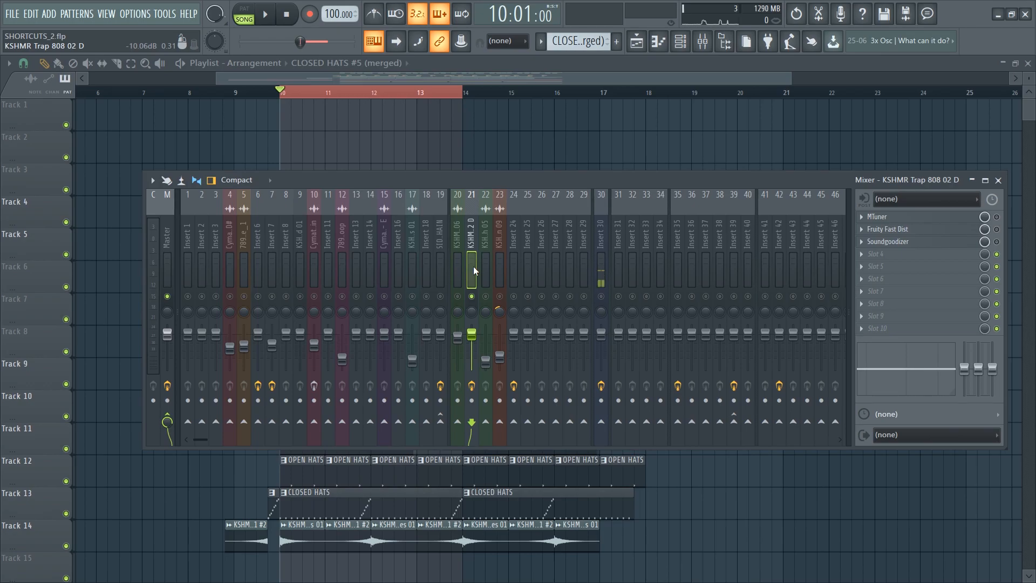
pyautogui.click(471, 401)
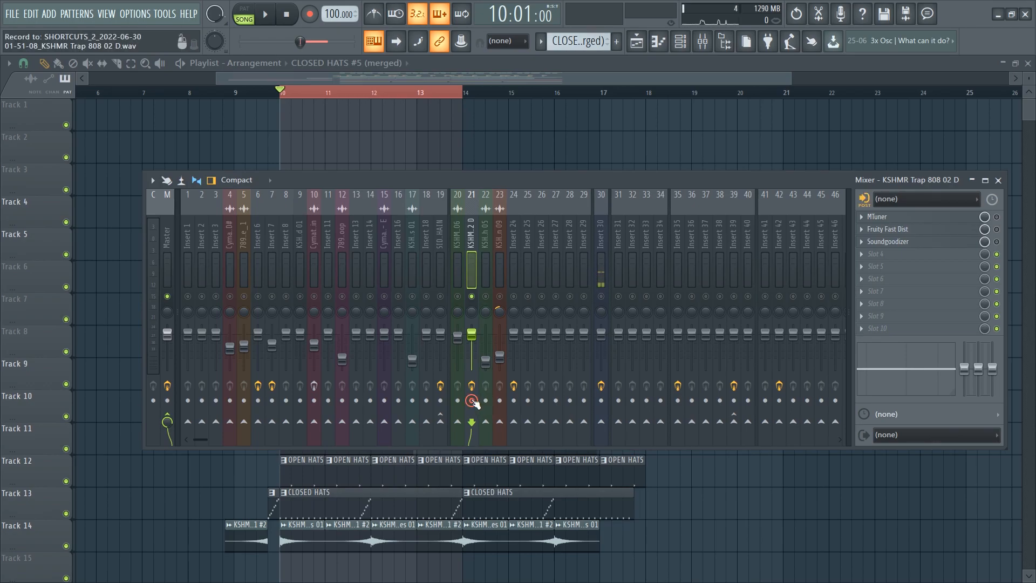
pyautogui.hotkey('alt', 'r')
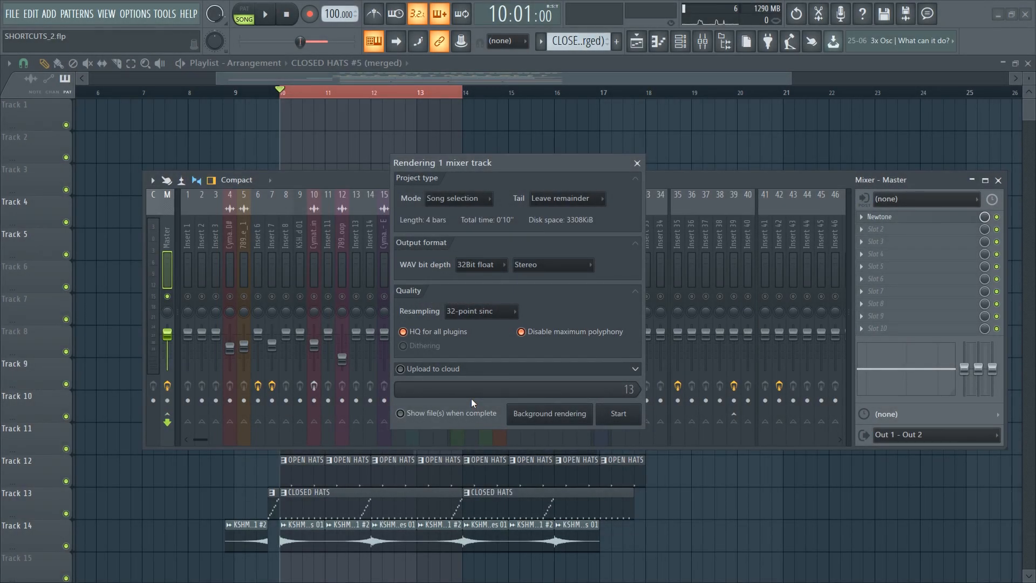
pyautogui.click(637, 413)
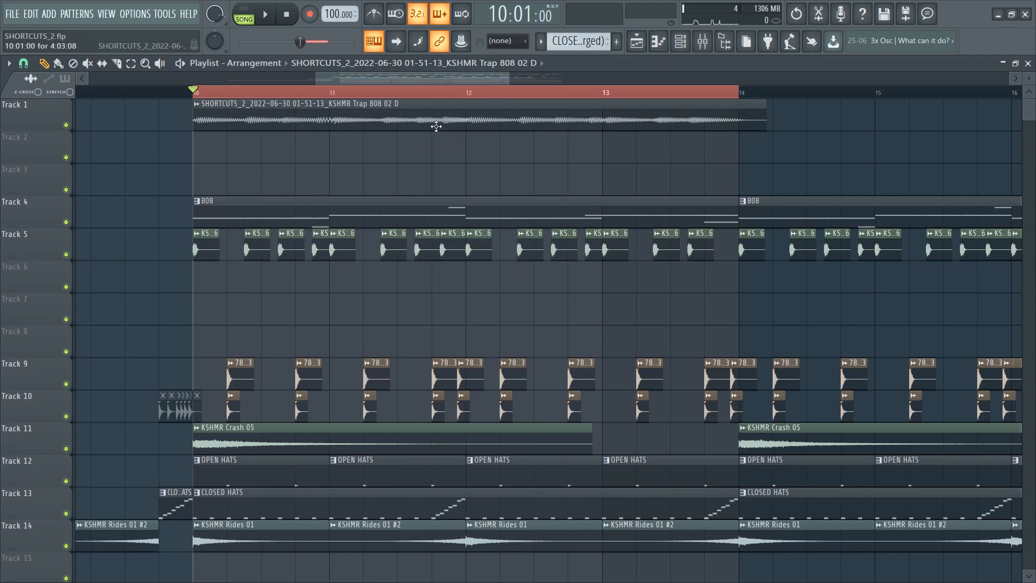
# - Solo Track 1 and play the rendered 808 audio while watching its level in the mixer
pyautogui.keyDown('ctrl'); pyautogui.click(66, 125); pyautogui.keyUp('ctrl')
pyautogui.press('space')
pyautogui.press('F9')
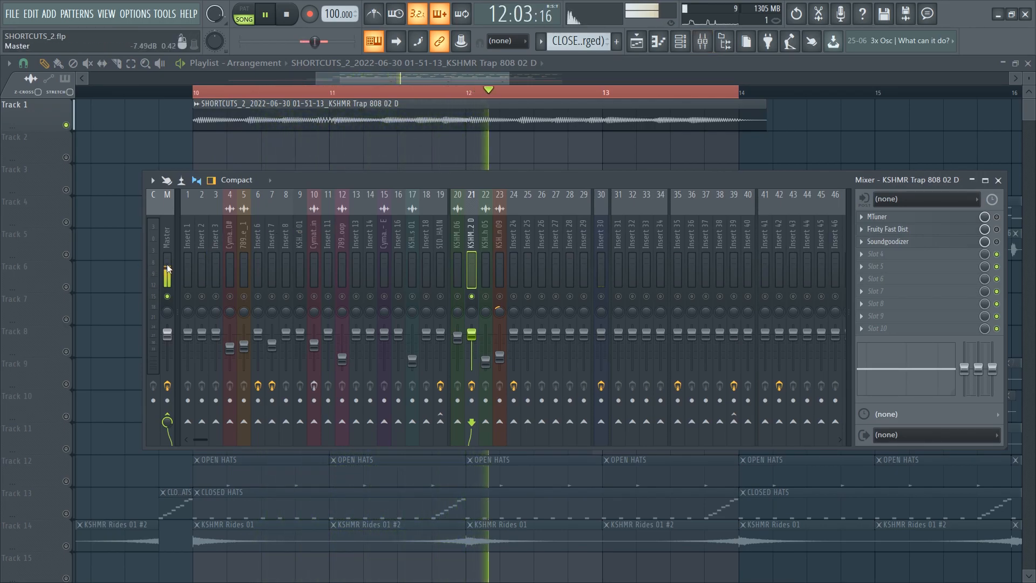
pyautogui.press('space')
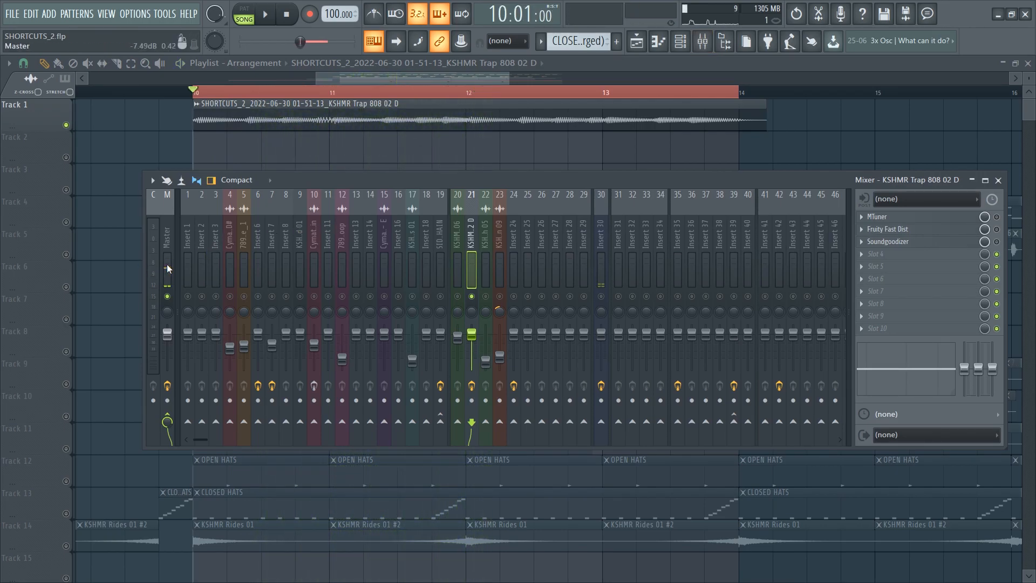
# - Route the rendered 808 audio clip on Track 1 to mixer track 21 and close its channel settings
pyautogui.doubleClick(370, 119)
pyautogui.rightClick(390, 153)
pyautogui.click(433, 316)
pyautogui.write('21')
pyautogui.press('Return')
pyautogui.click(357, 202)
pyautogui.click(354, 257)
pyautogui.click(69, 155)
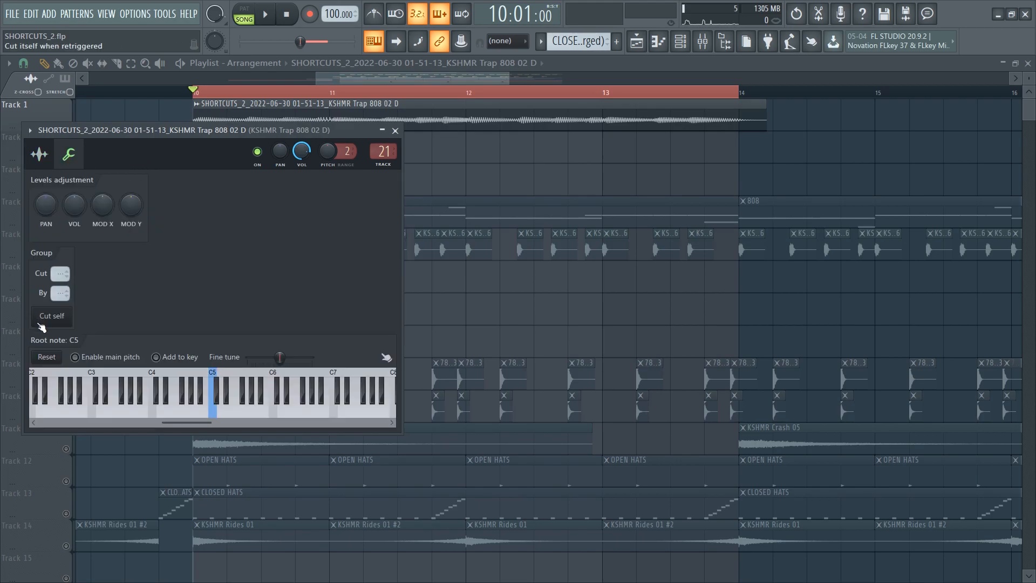
pyautogui.click(39, 154)
pyautogui.click(395, 130)
# - Re-enable MTuner, Fruity Fast Dist and Soundgoodizer on mixer track 21 and listen to the rendered 808 clip through them
pyautogui.scroll(-3, 499, 103)
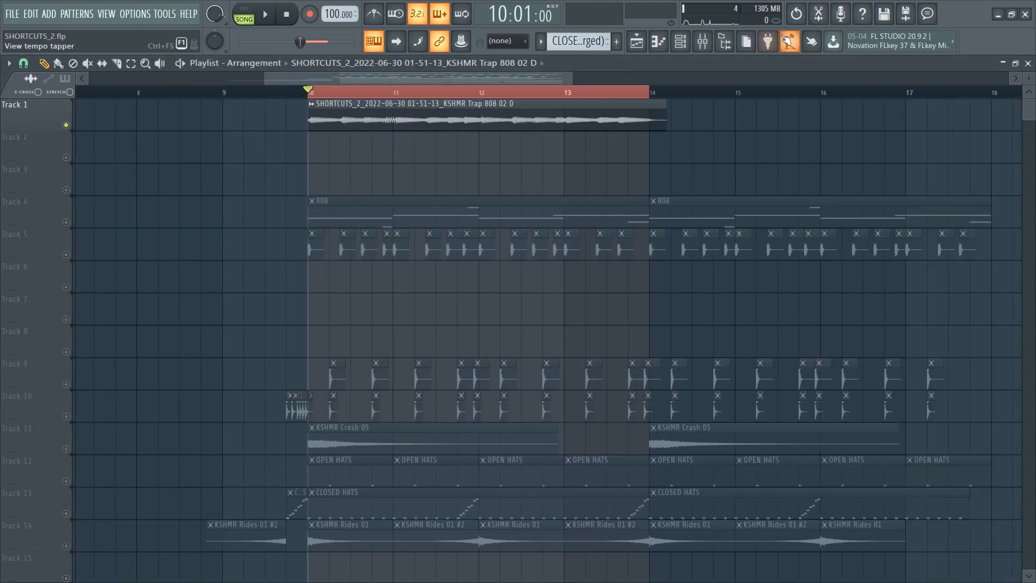
pyautogui.click(713, 44)
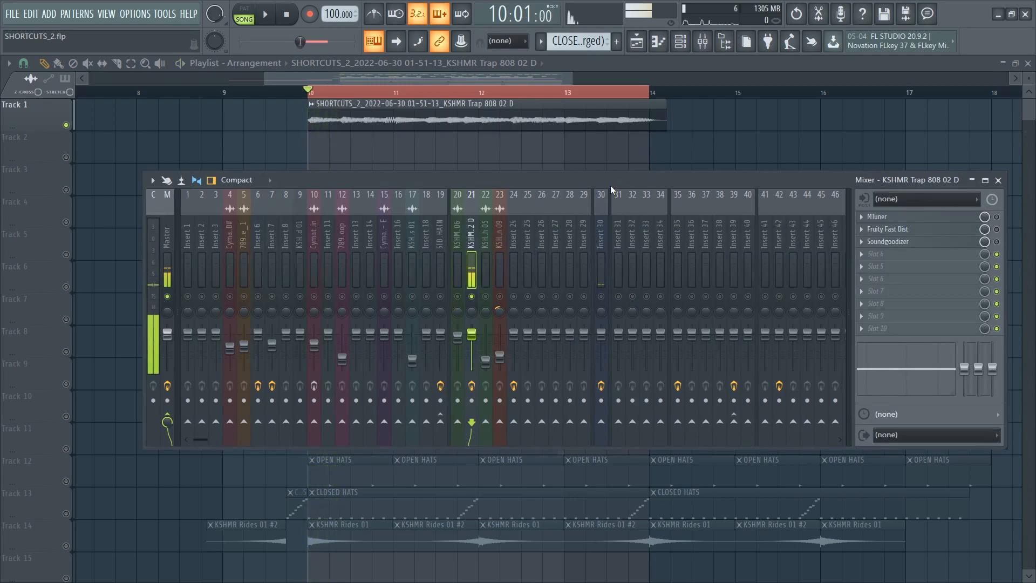
pyautogui.rightClick(998, 219)
pyautogui.press('space')
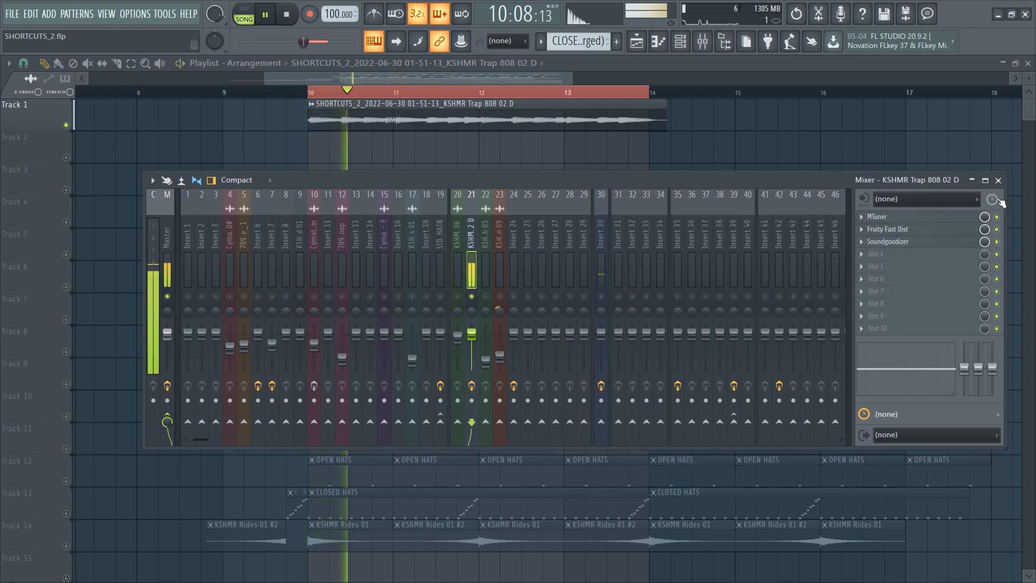
pyautogui.click(997, 181)
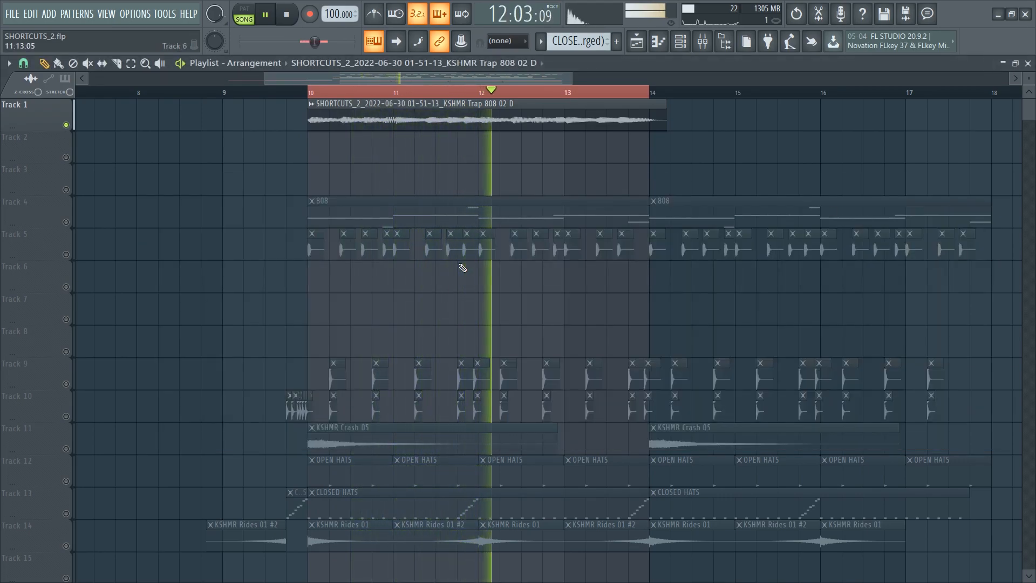
pyautogui.press('space')
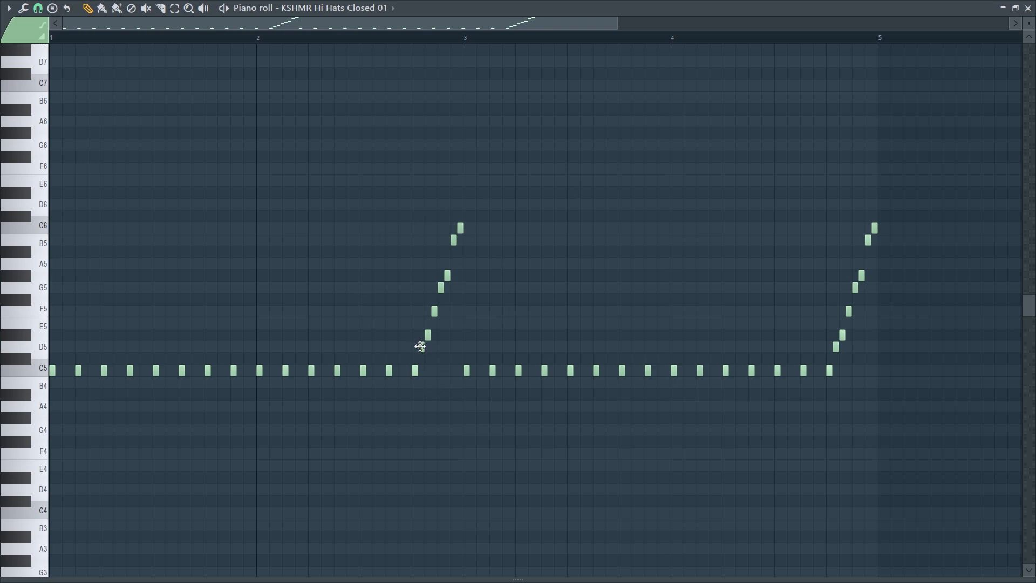
# - Move the first two notes of the rising hi-hat roll before bar 3 down to C5, and undo both moves
pyautogui.moveTo(420, 346); pyautogui.dragTo(422, 370)
pyautogui.moveTo(427, 333); pyautogui.dragTo(426, 371)
pyautogui.hotkey('ctrl', 'alt', 'z')
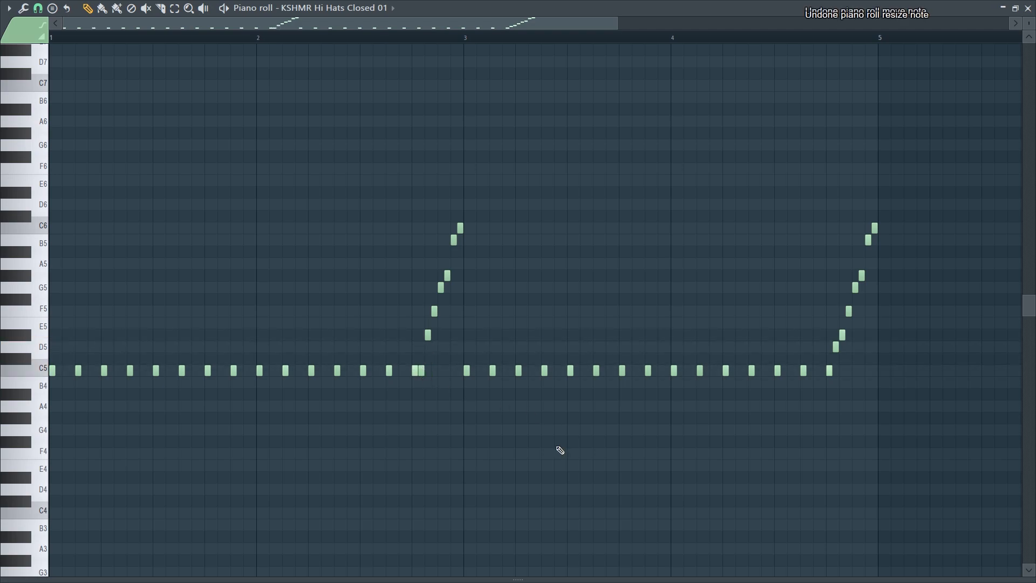
pyautogui.hotkey('ctrl', 'alt', 'z')
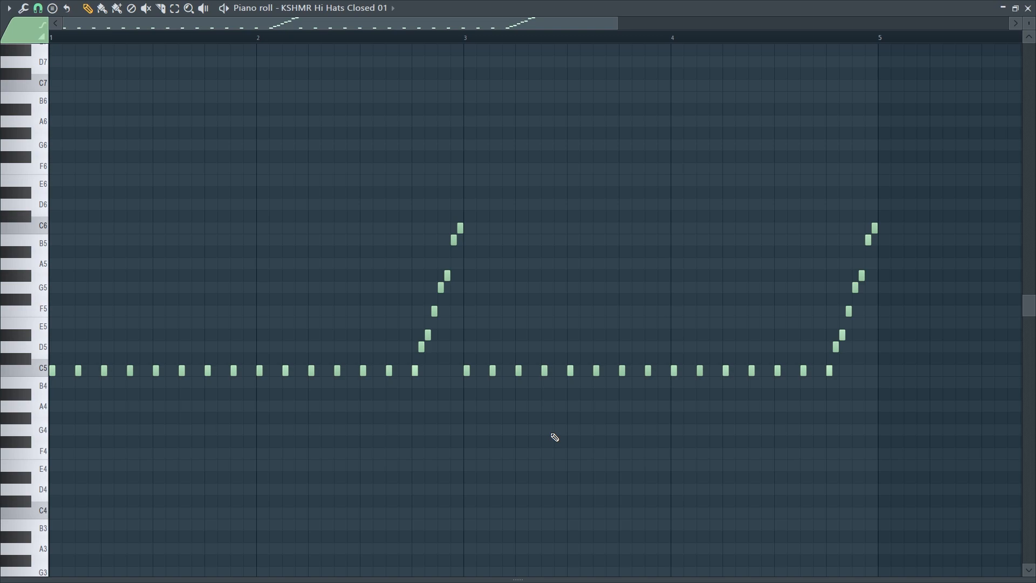
# - Select all hi-hat notes, limit their keyboard range to C5 with the limiter / transposer, and accept the change
pyautogui.hotkey('ctrl', 'a')
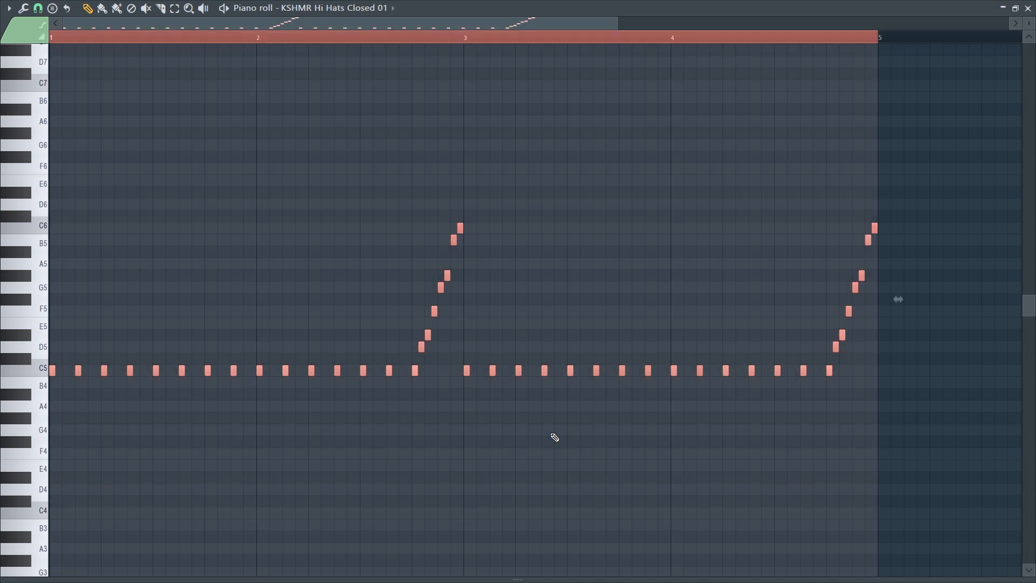
pyautogui.hotkey('alt', 'k')
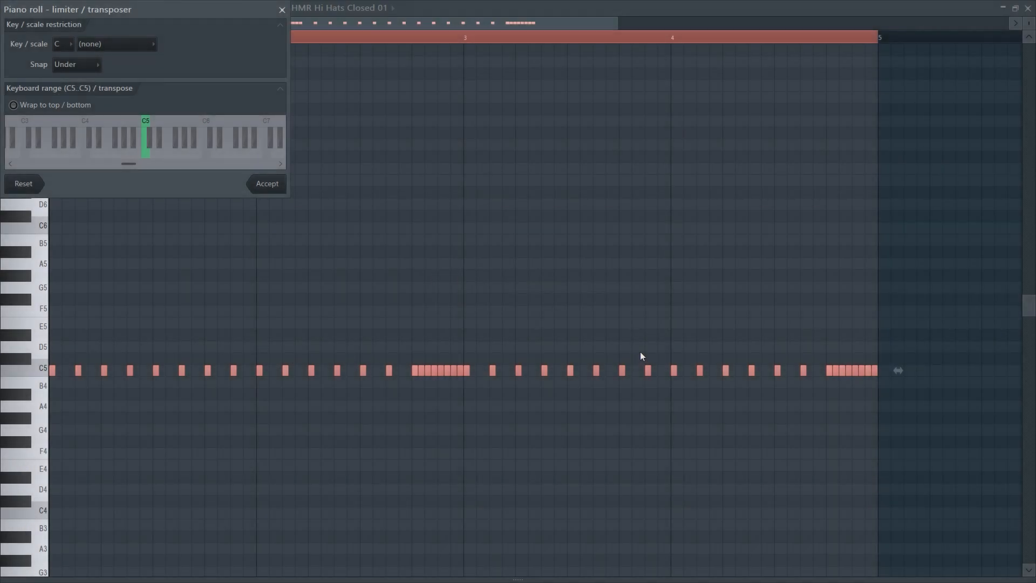
pyautogui.moveTo(128, 5); pyautogui.dragTo(467, 131)
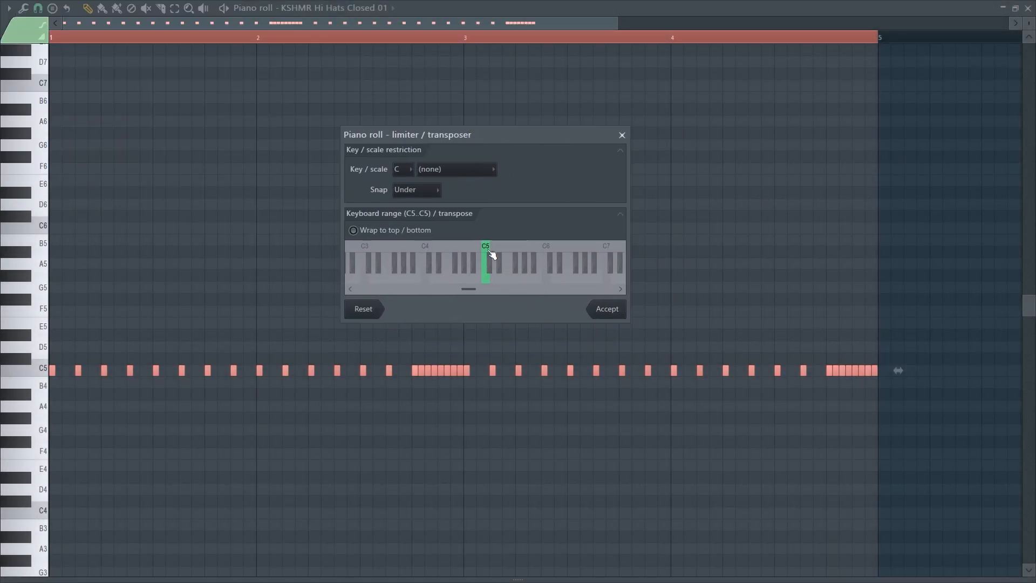
pyautogui.moveTo(492, 252)
pyautogui.mouseDown()
pyautogui.moveTo(450, 254)
pyautogui.moveTo(550, 259)
pyautogui.moveTo(489, 259)
pyautogui.mouseUp()
pyautogui.click(610, 309)
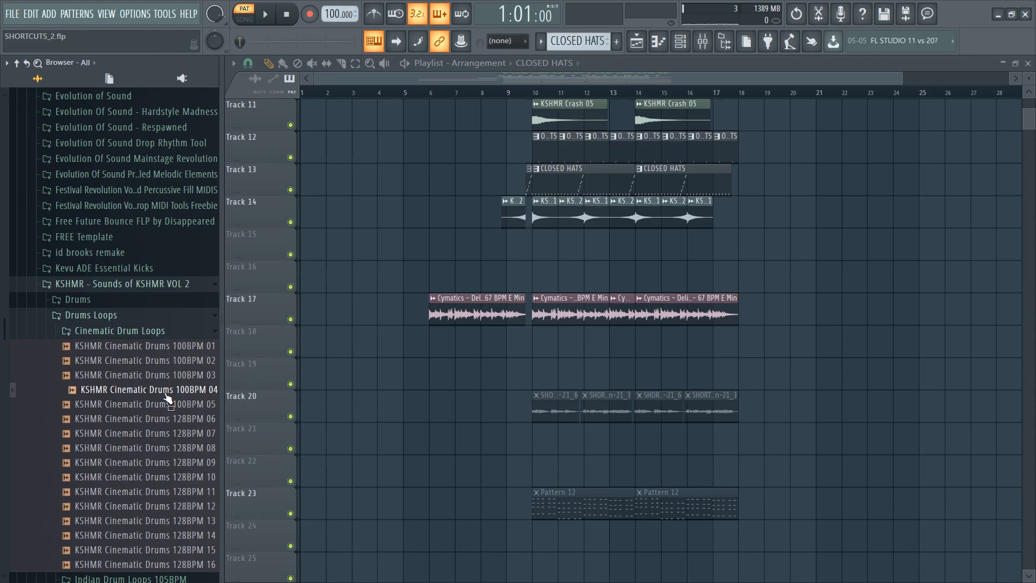
# - Place the sample KSHMR Cinematic Drums 100BPM 04 at bar 10 on Track 18, solo the track and set the playback position to bar 10
pyautogui.moveTo(167, 399); pyautogui.dragTo(574, 344)
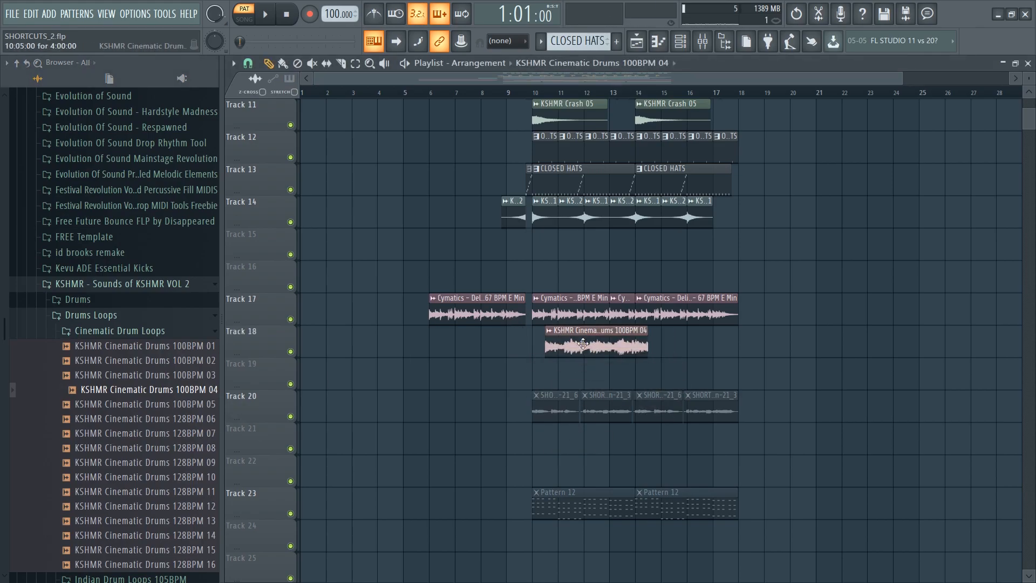
pyautogui.keyDown('ctrl'); pyautogui.click(291, 351); pyautogui.keyUp('ctrl')
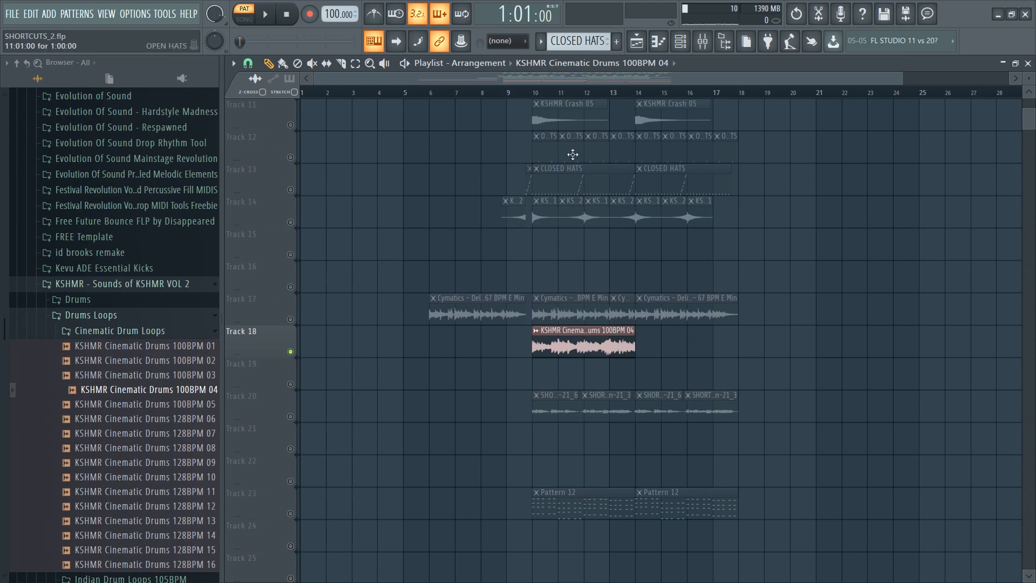
pyautogui.click(534, 93)
pyautogui.moveTo(557, 80); pyautogui.dragTo(592, 81)
pyautogui.scroll(3, 542, 97)
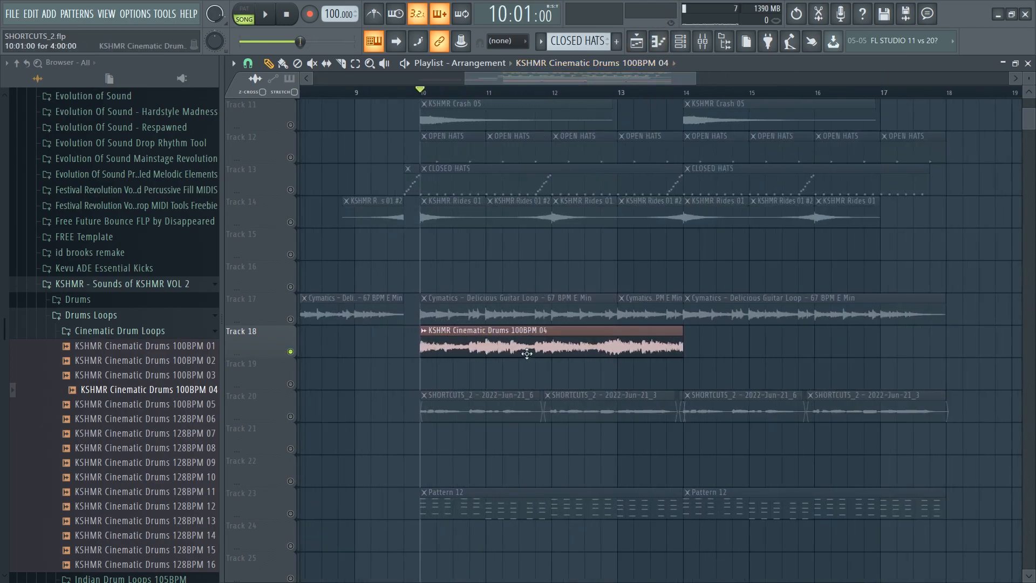
pyautogui.doubleClick(560, 344)
pyautogui.moveTo(620, 167); pyautogui.dragTo(620, 162)
pyautogui.click(702, 42)
pyautogui.moveTo(806, 182); pyautogui.dragTo(529, 182)
pyautogui.press('F5')
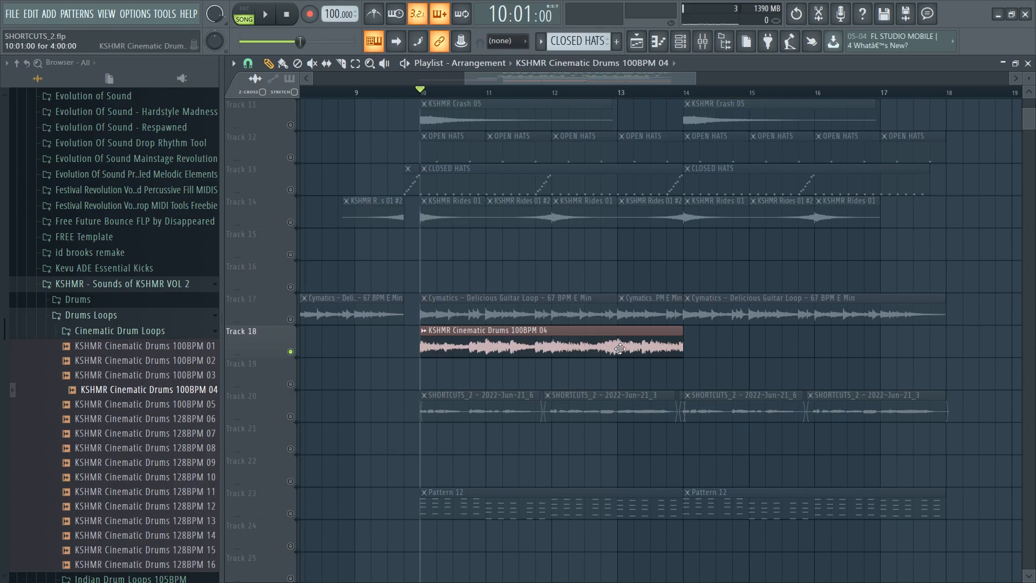
# - Open the cinematic drums clip's channel settings and link the channel to mixer track 31
pyautogui.doubleClick(620, 349)
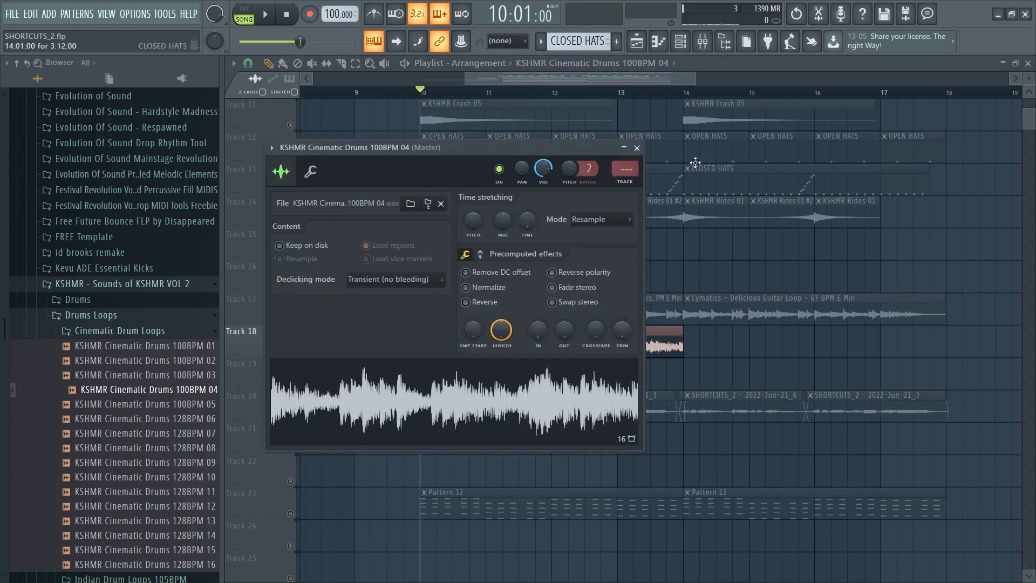
pyautogui.click(705, 46)
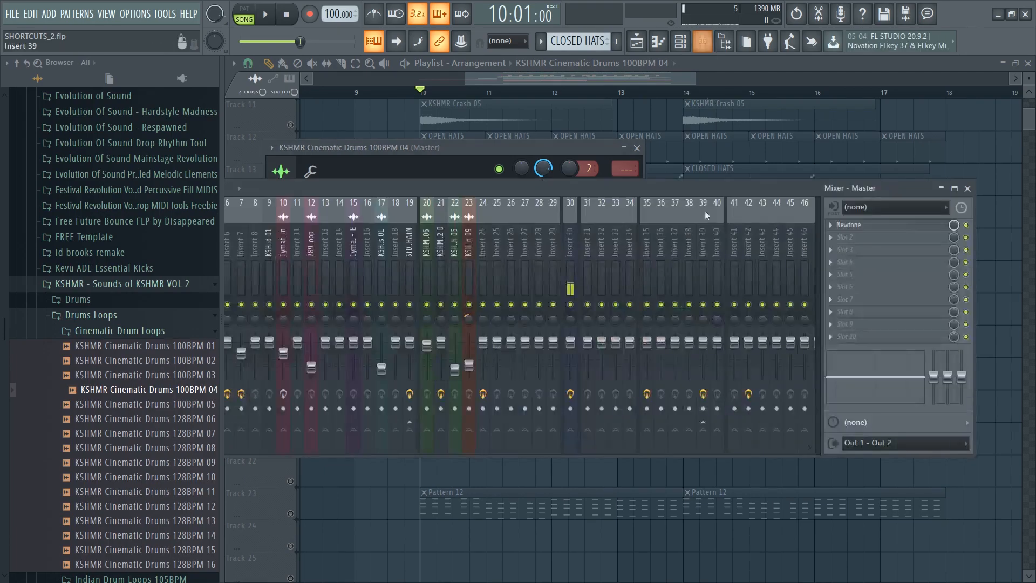
pyautogui.click(590, 274)
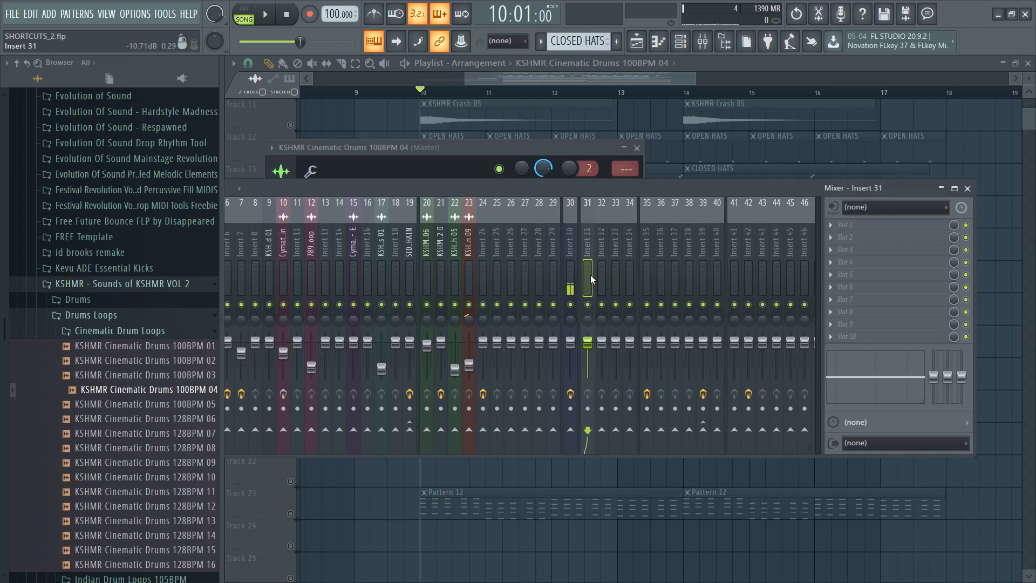
pyautogui.hotkey('ctrl', 'l')
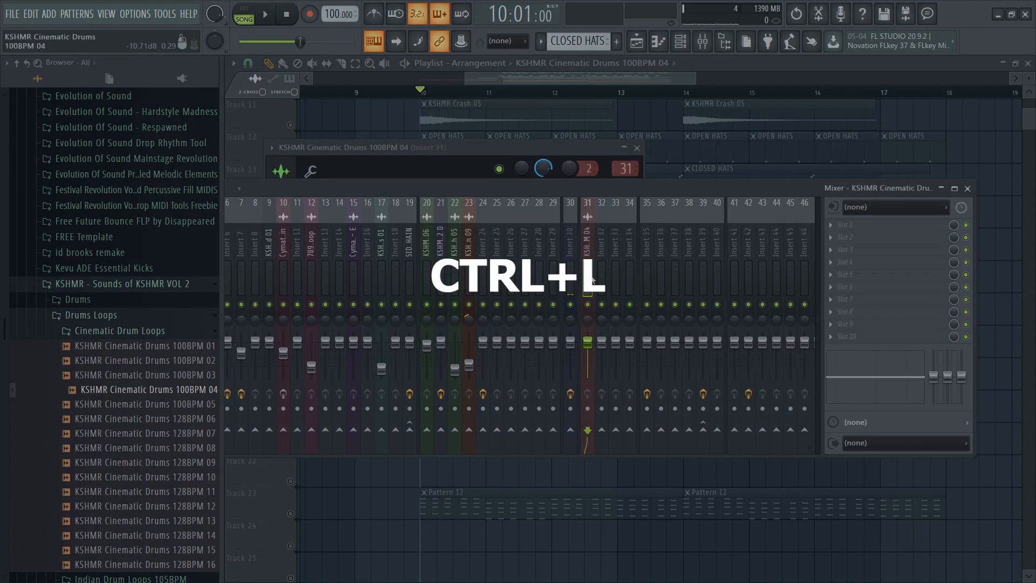
# - Step the cinematic drums channel's target mixer track through the neighbouring track numbers, and close its channel settings
pyautogui.moveTo(537, 146); pyautogui.dragTo(576, 113)
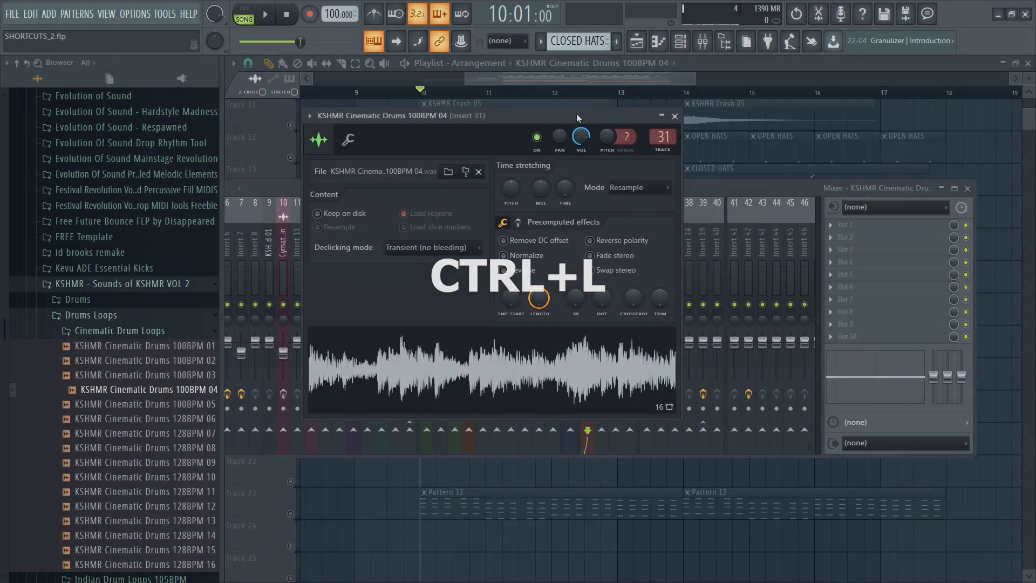
pyautogui.click(724, 184)
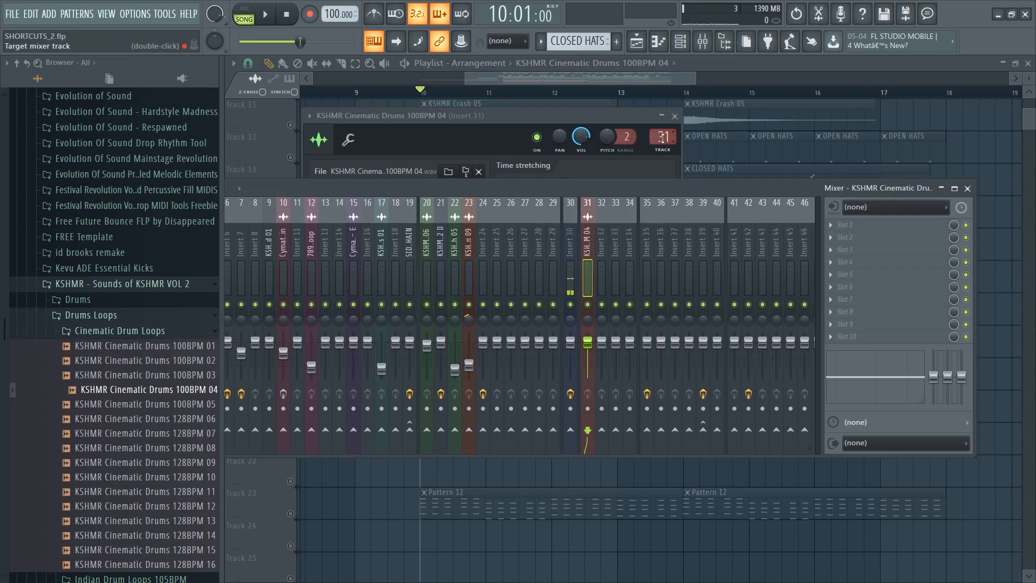
pyautogui.scroll(3, 662, 137)
pyautogui.scroll(-2, 663, 137)
pyautogui.scroll(1, 663, 138)
pyautogui.scroll(-1, 663, 138)
pyautogui.scroll(1, 663, 138)
pyautogui.scroll(-1, 662, 138)
pyautogui.scroll(-2, 662, 138)
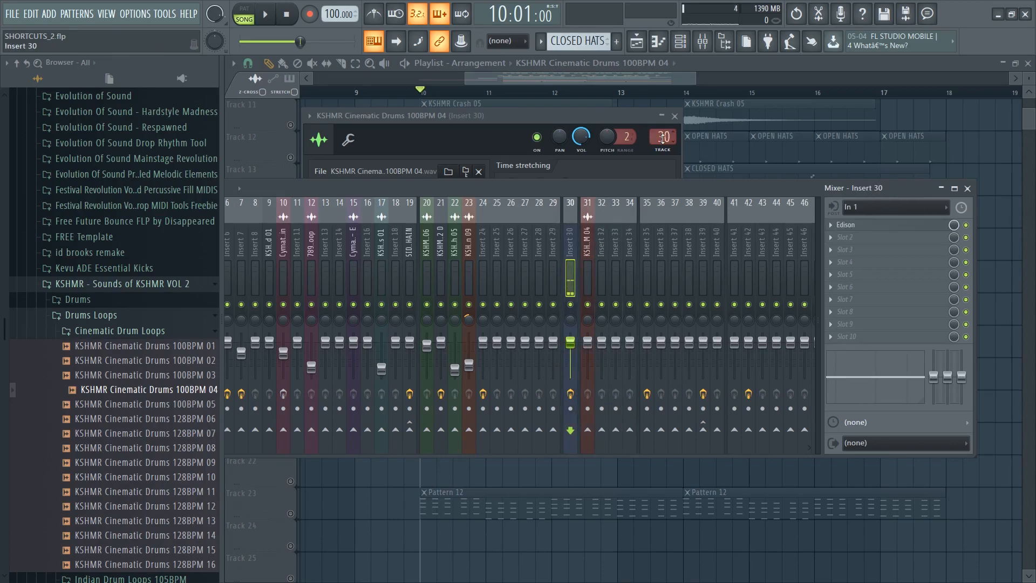
pyautogui.scroll(1, 662, 138)
pyautogui.click(675, 116)
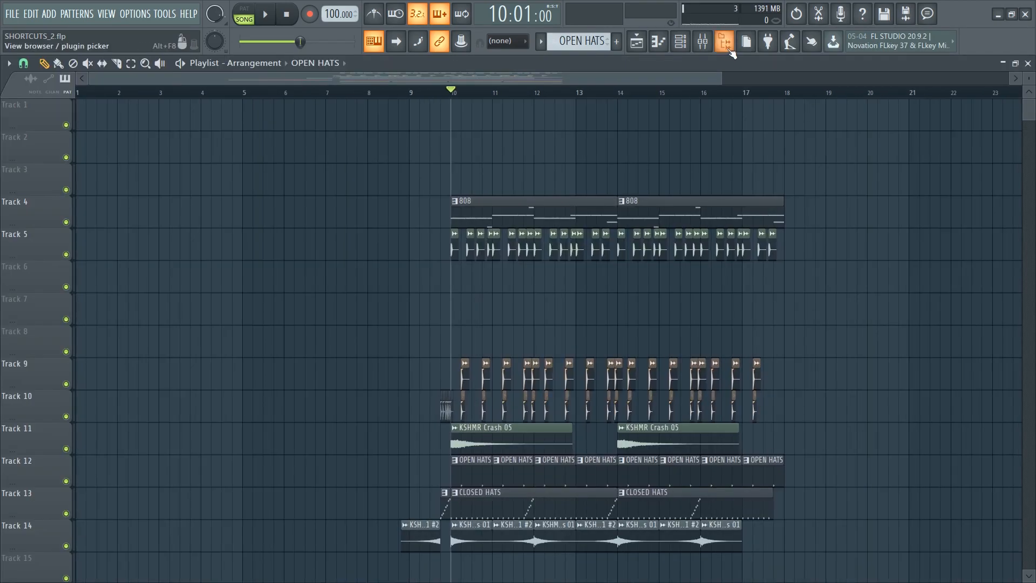
# - Play and stop the soloed snare clips on Track 9 from the selected range after bar 10
pyautogui.moveTo(522, 83); pyautogui.dragTo(575, 83)
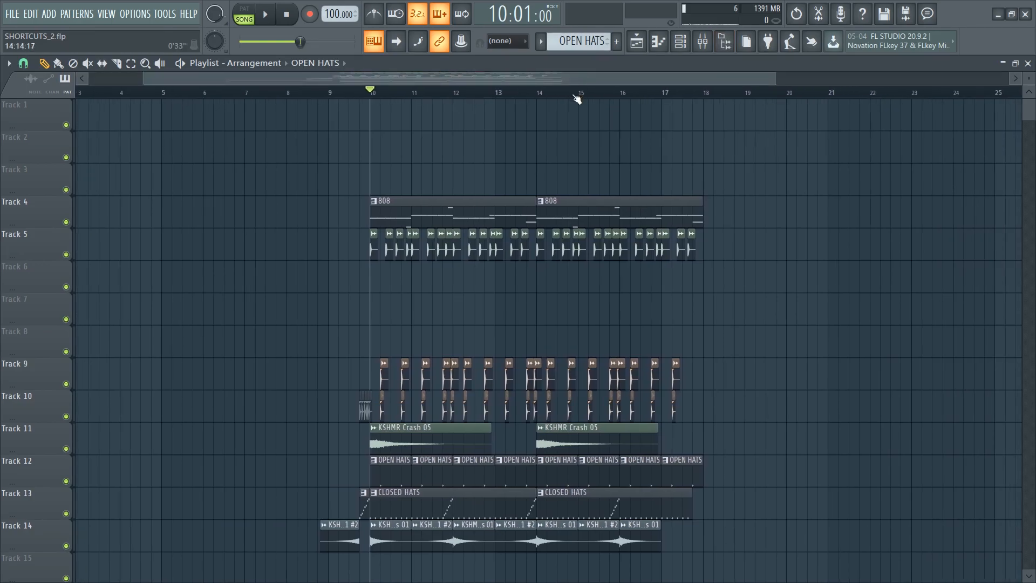
pyautogui.scroll(3, 577, 98)
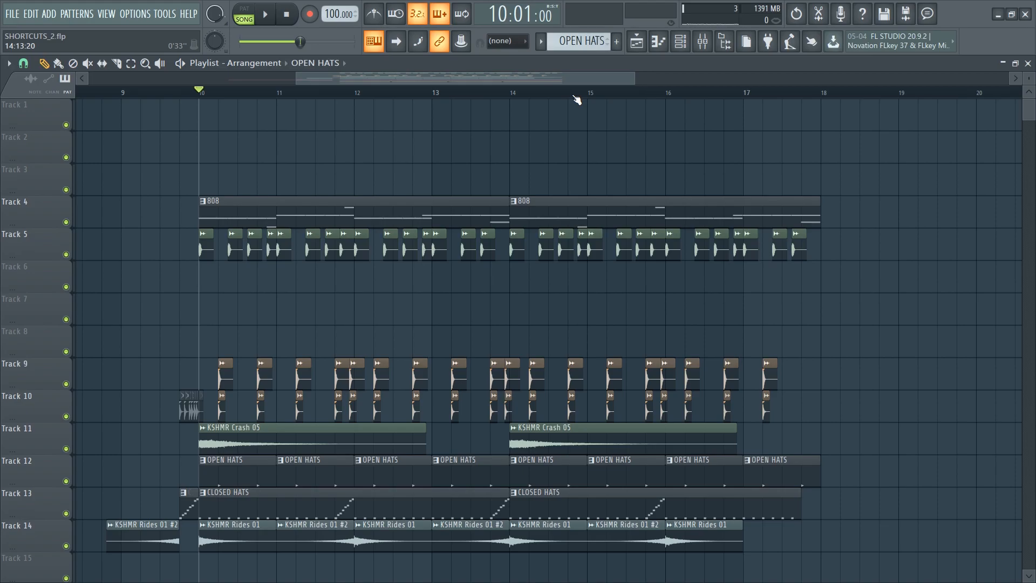
pyautogui.moveTo(566, 77); pyautogui.dragTo(532, 82)
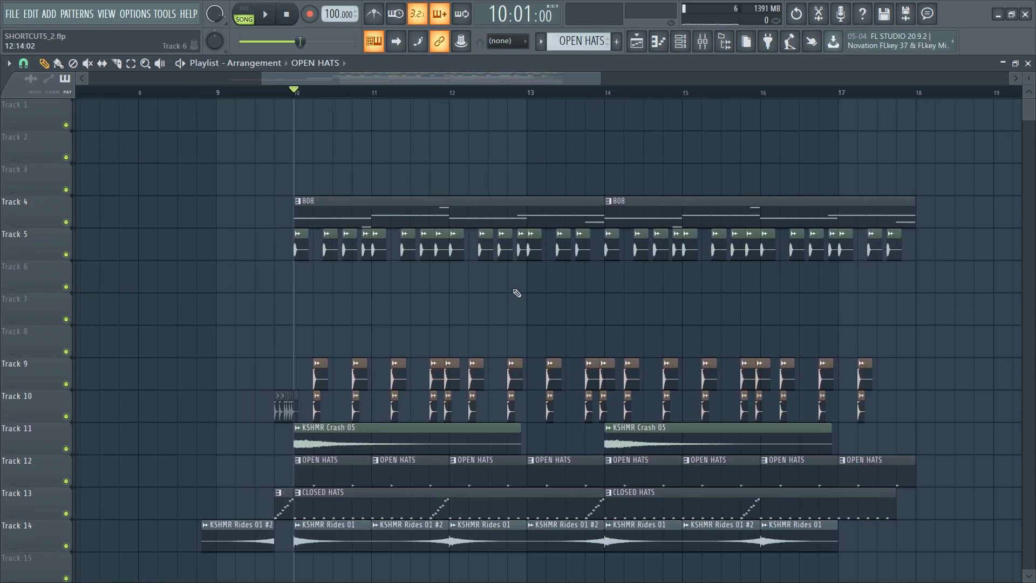
pyautogui.scroll(-5, 517, 292)
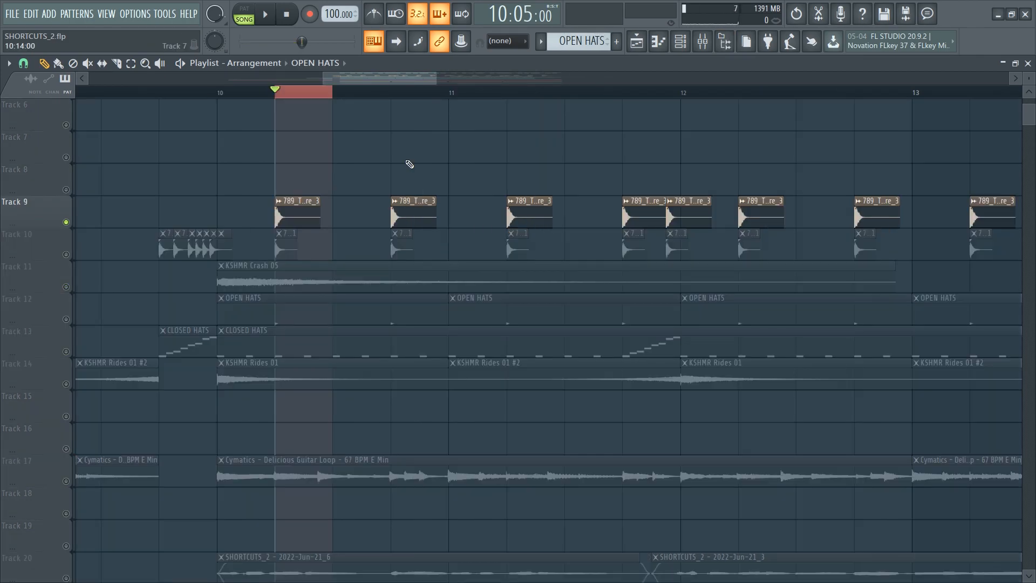
pyautogui.press('space')
pyautogui.press('space')
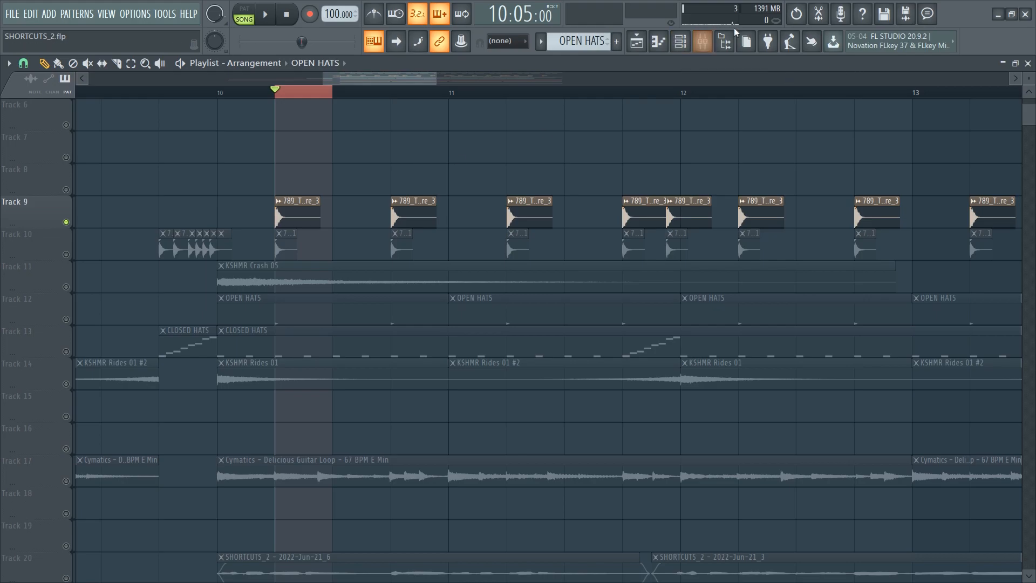
# - Open the first Track 9 snare clip's channel settings and locate its sample 789_TMY_JDN_V1_Snare_3 in the browser's Snares folder
pyautogui.click(726, 42)
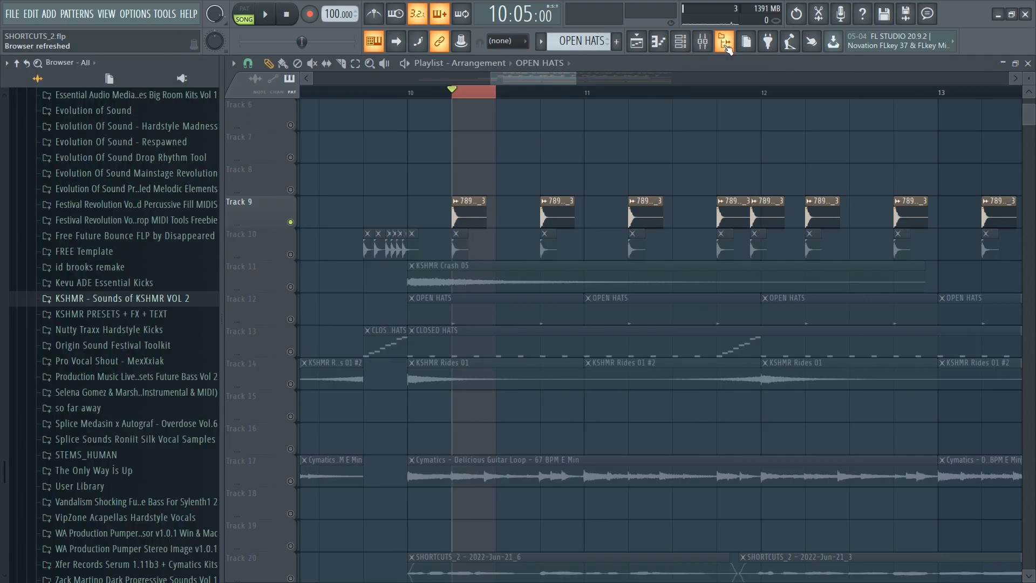
pyautogui.doubleClick(461, 220)
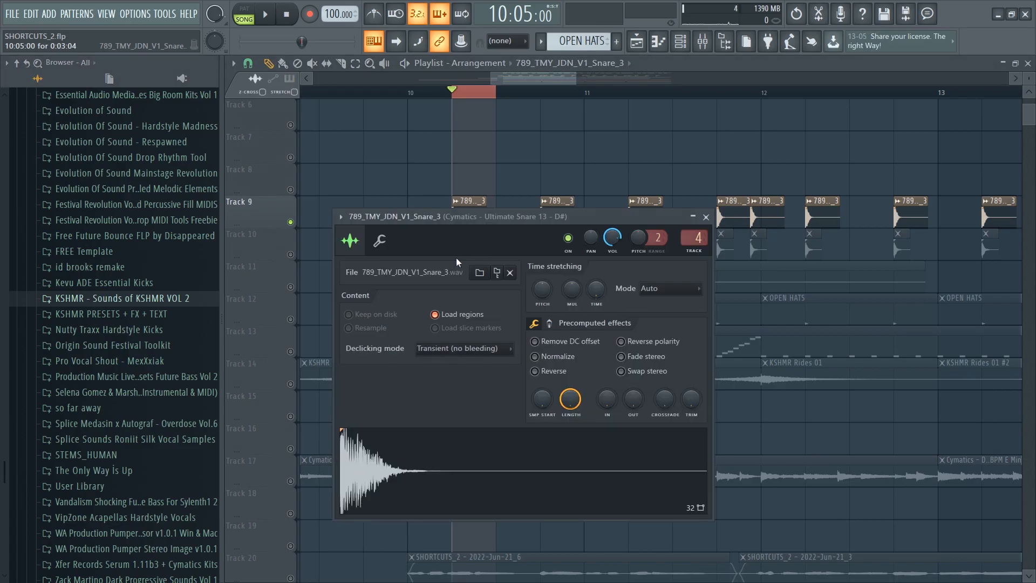
pyautogui.moveTo(510, 470); pyautogui.dragTo(108, 357)
pyautogui.scroll(-3, 109, 359)
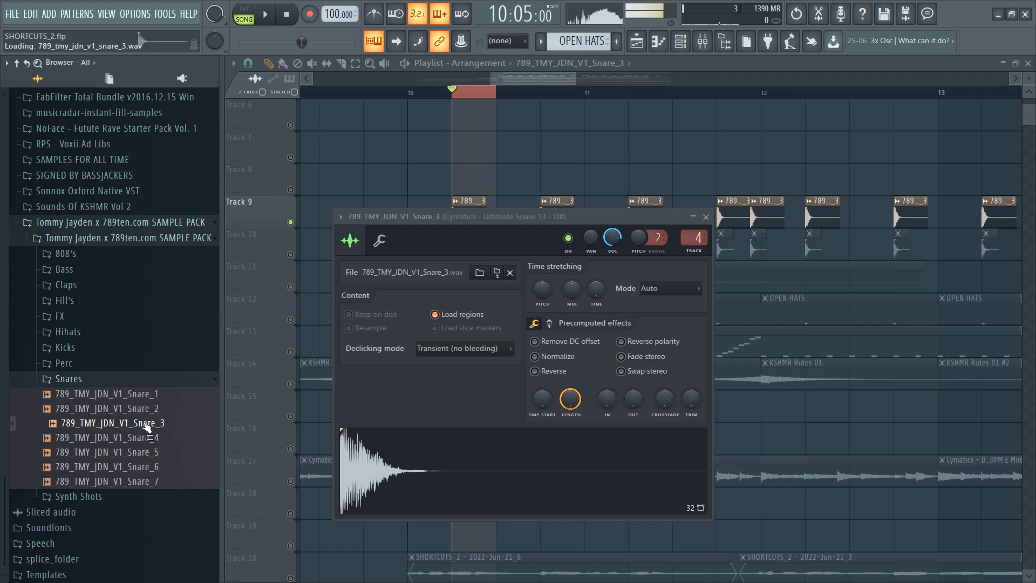
pyautogui.click(170, 224)
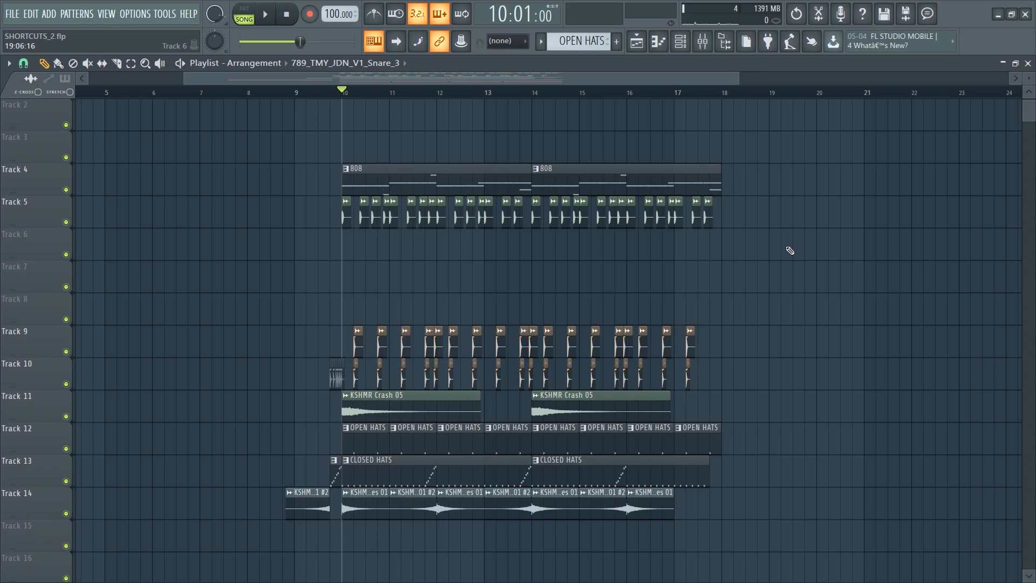
# - Create a new pattern and paste the 808 pattern's notes into its 808 sample channel
pyautogui.click(573, 172)
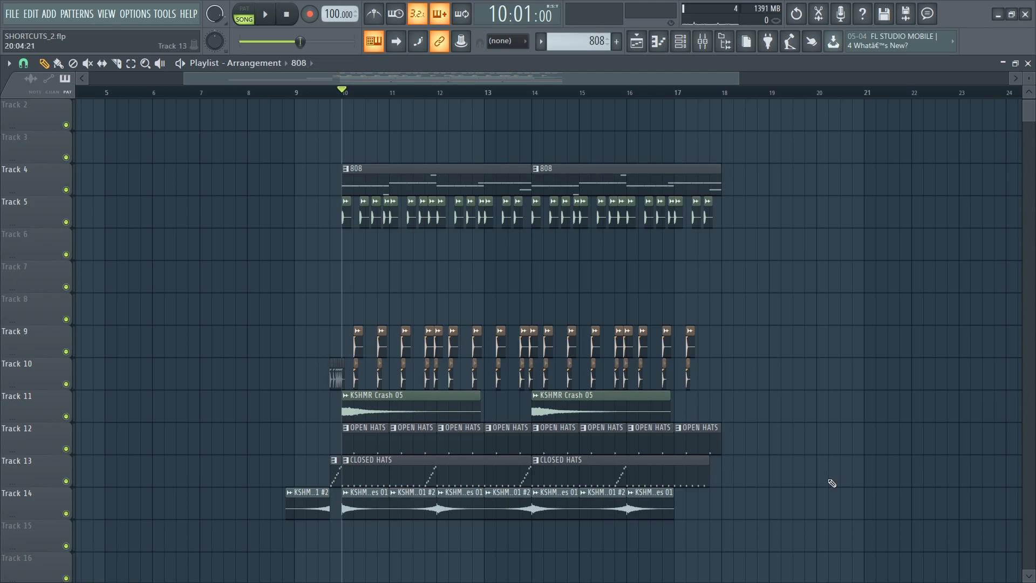
pyautogui.click(651, 482)
pyautogui.click(585, 175)
pyautogui.click(681, 46)
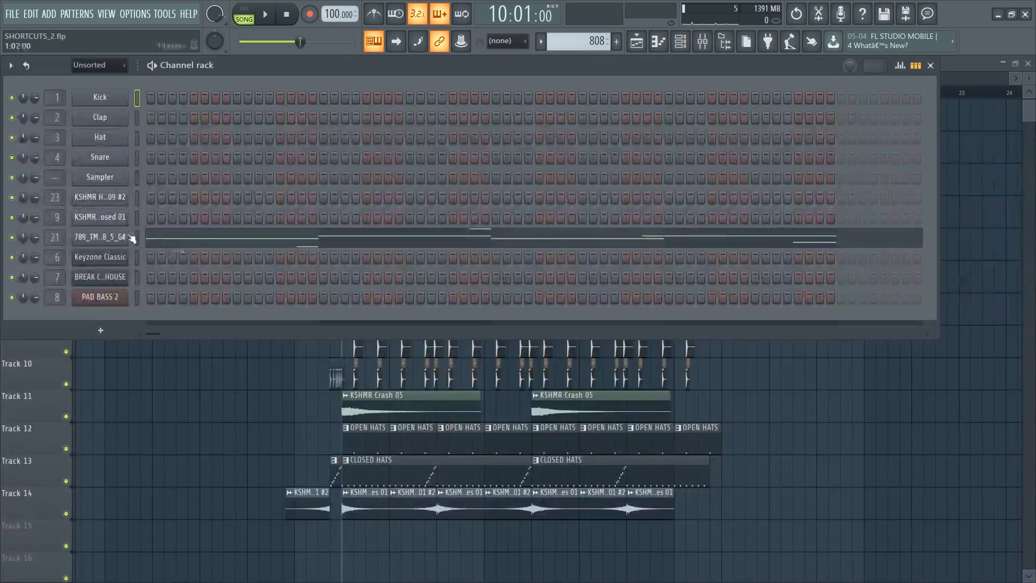
pyautogui.click(616, 41)
pyautogui.press('Return')
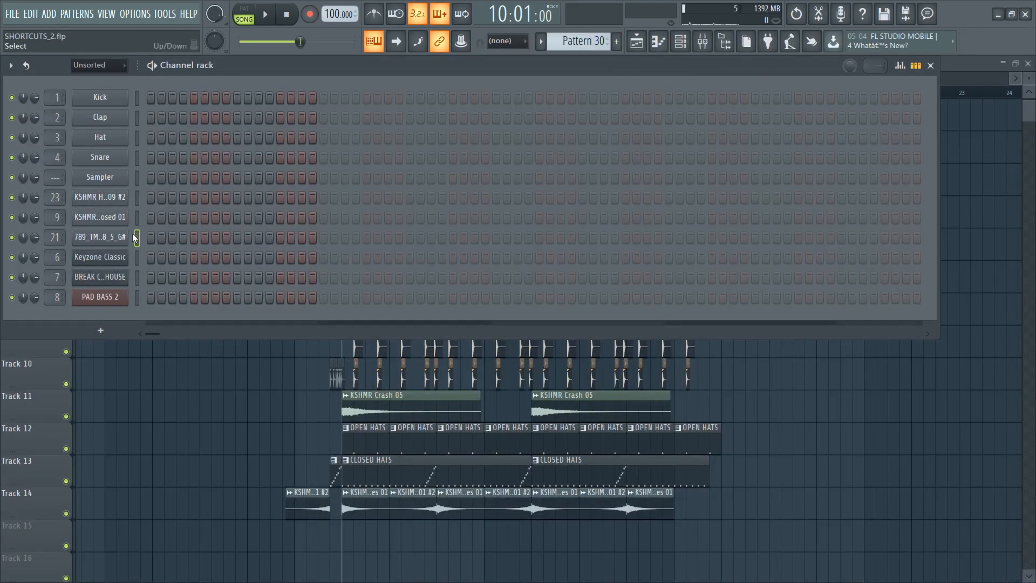
pyautogui.click(135, 237)
# - Copy the closed hi-hat channel's notes from the CLOSED HATS pattern into the same channel of Pattern 30
pyautogui.click(958, 67)
pyautogui.click(610, 484)
pyautogui.click(679, 44)
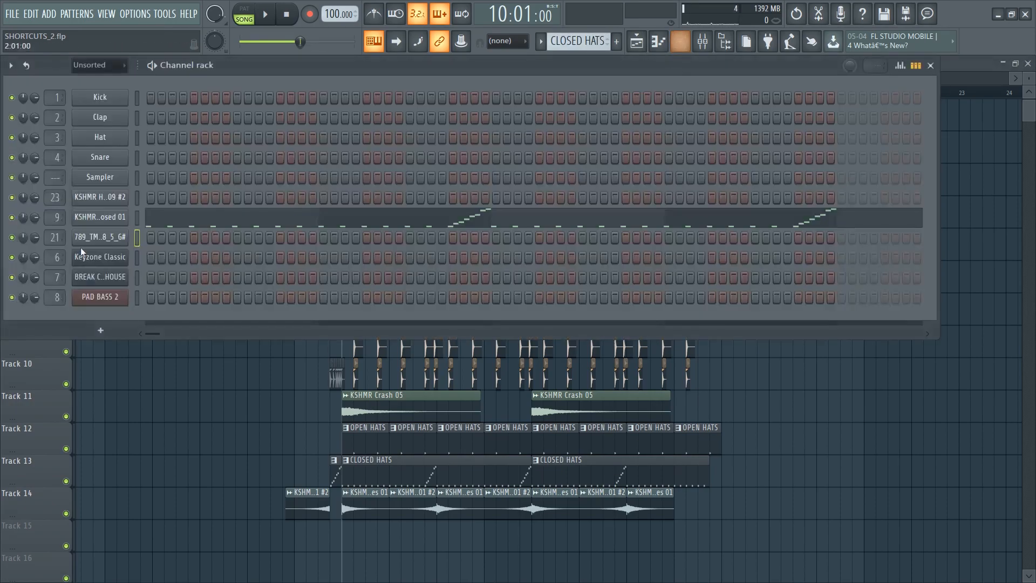
pyautogui.click(138, 218)
pyautogui.click(540, 41)
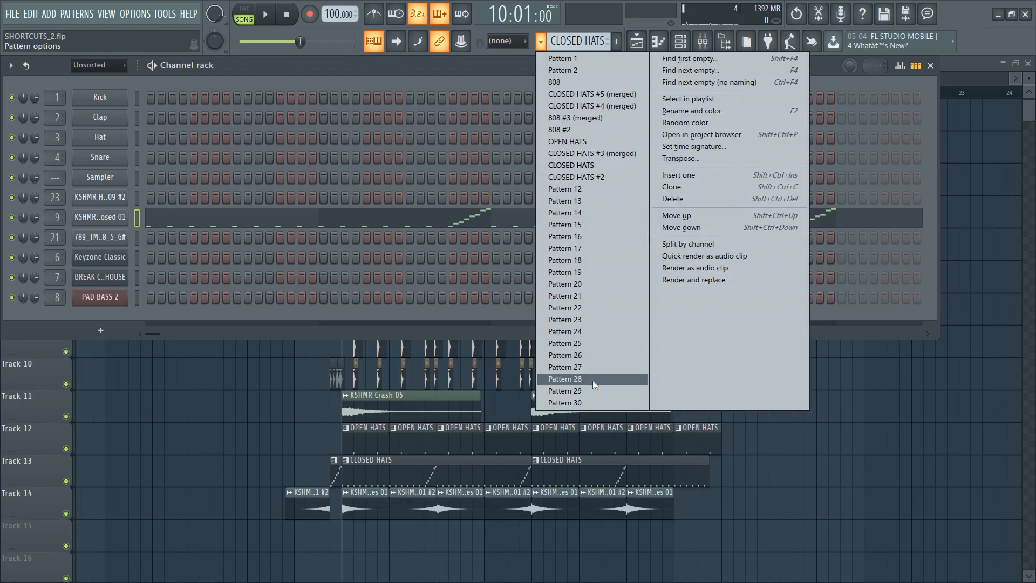
pyautogui.click(588, 403)
pyautogui.click(137, 216)
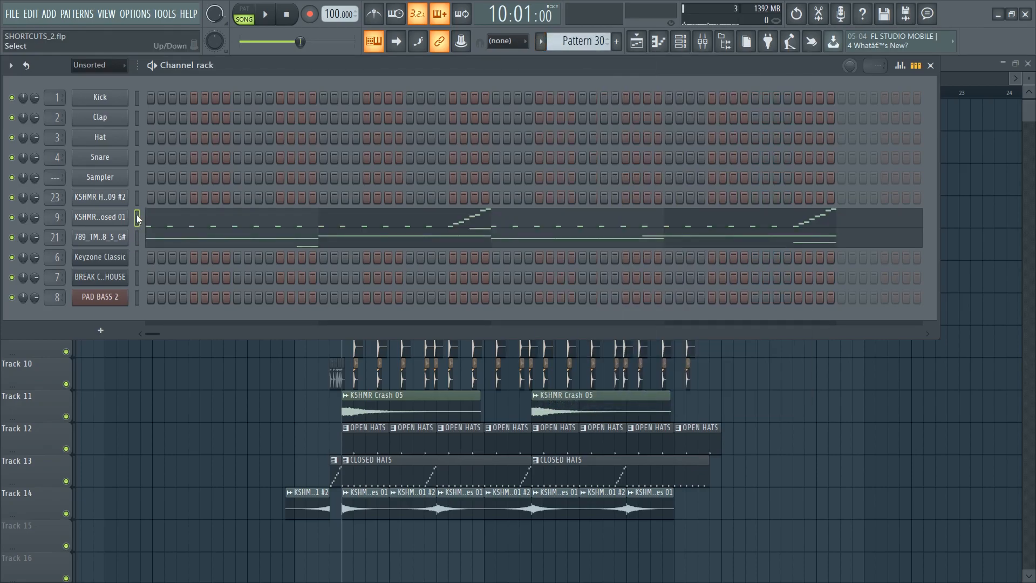
# - Undo both note pastes in Pattern 30 and close the channel rack
pyautogui.hotkey('ctrl', 'z')
pyautogui.hotkey('ctrl', 'z')
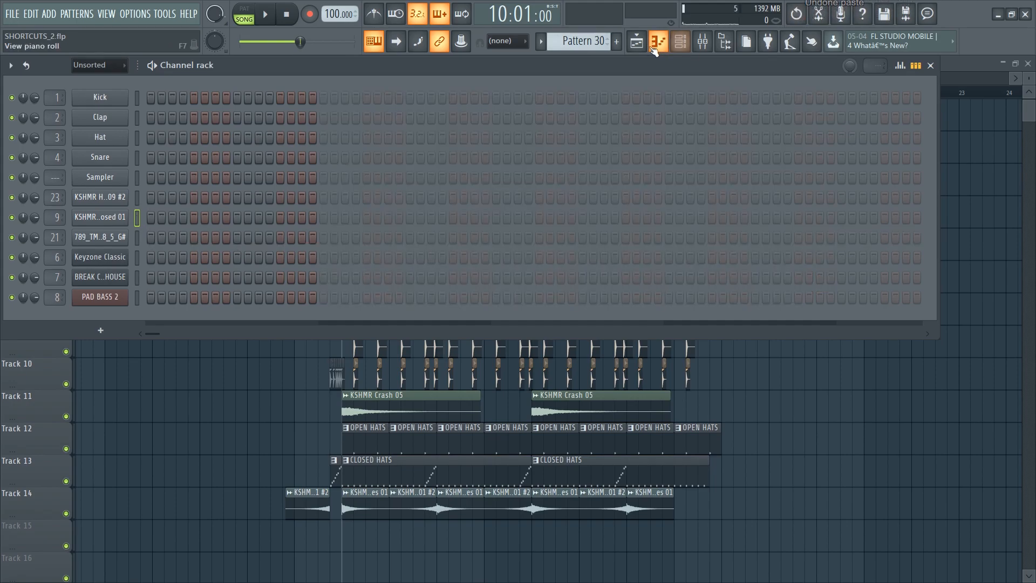
pyautogui.press('F6')
# - Merge the 808 clip on Track 4 and the CLOSED HATS clip on Track 13, both starting at bar 10, into one pattern clip
pyautogui.keyDown('ctrl'); pyautogui.click(490, 178); pyautogui.keyUp('ctrl')
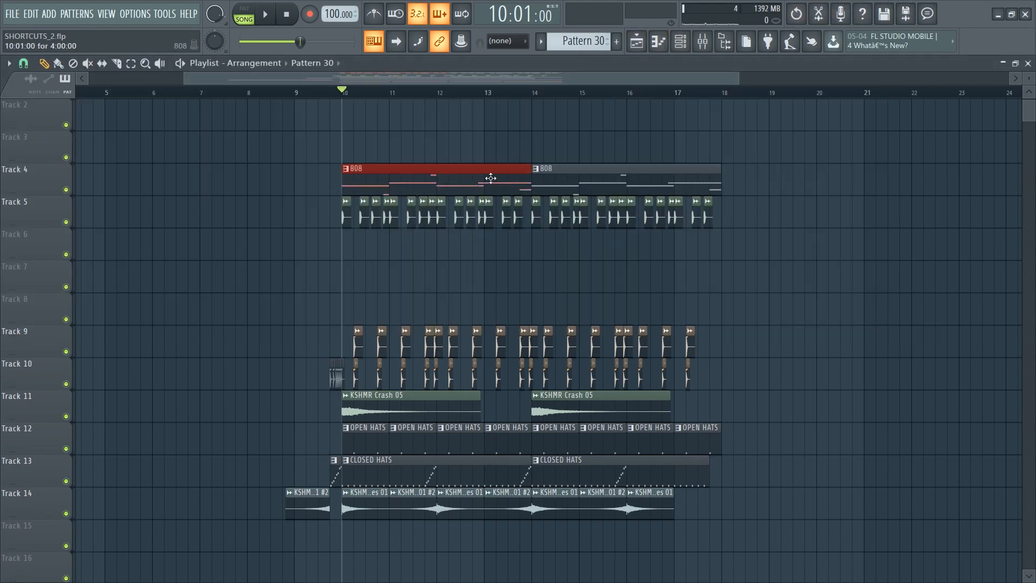
pyautogui.keyDown('ctrl'); pyautogui.click(455, 470); pyautogui.keyUp('ctrl')
pyautogui.hotkey('ctrl', 'g')
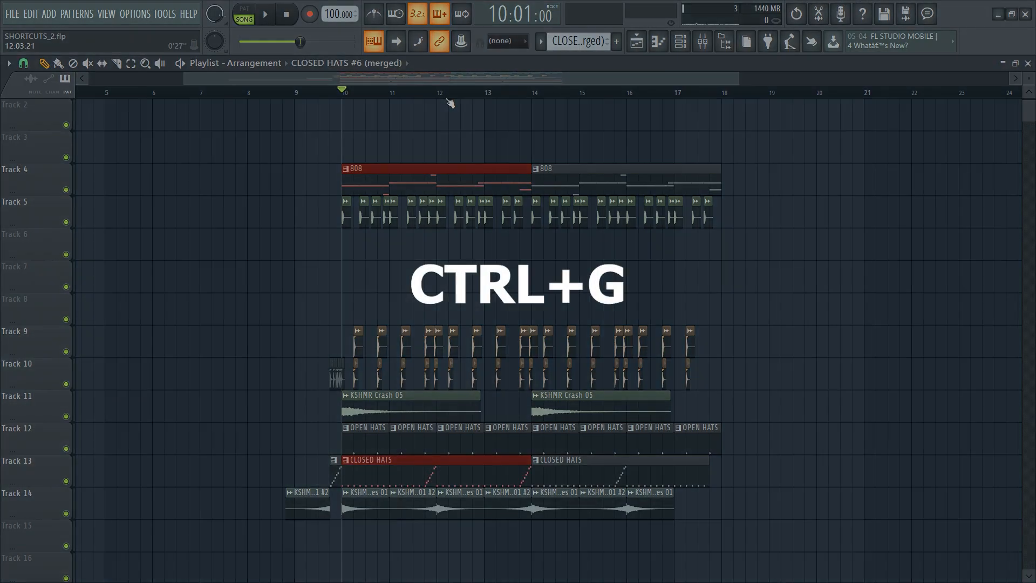
pyautogui.hotkey('ctrl', 'g')
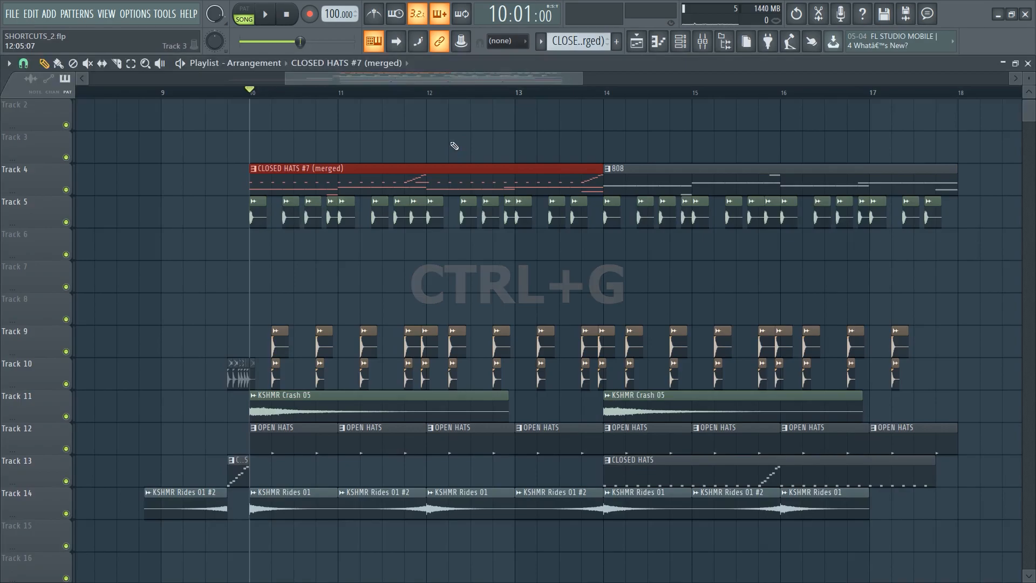
# - Deselect the merged clip, solo Track 4 and play the merged pattern
pyautogui.click(453, 139)
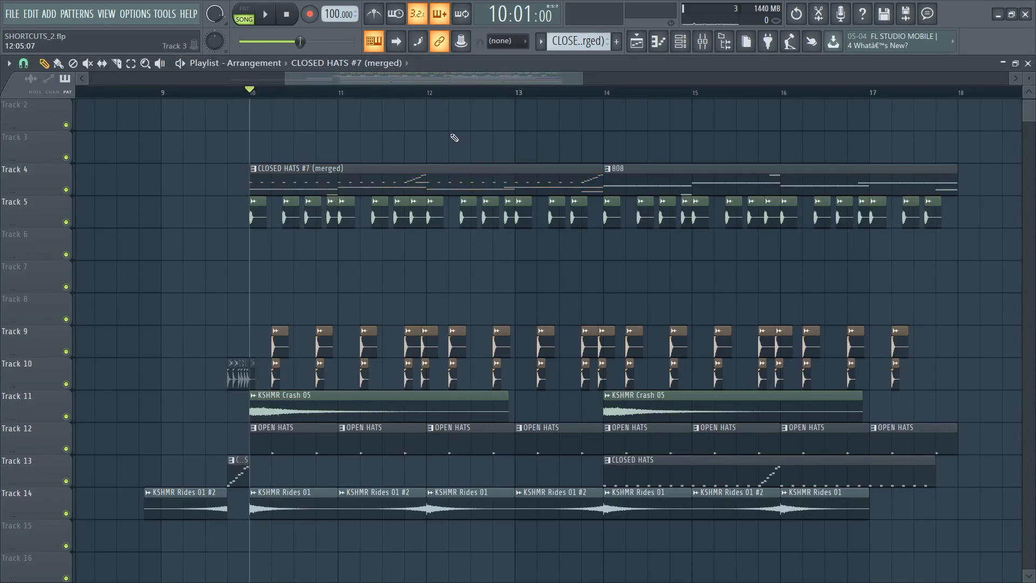
pyautogui.keyDown('ctrl'); pyautogui.click(67, 190); pyautogui.keyUp('ctrl')
pyautogui.press('space')
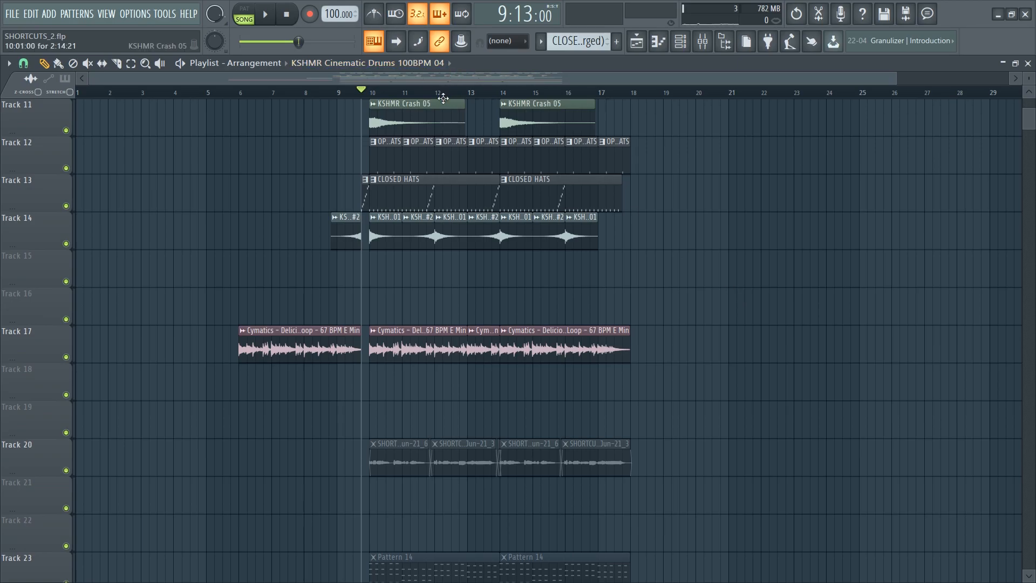
# - Close the mixer and show the browser beside the playlist
pyautogui.scroll(4, 443, 98)
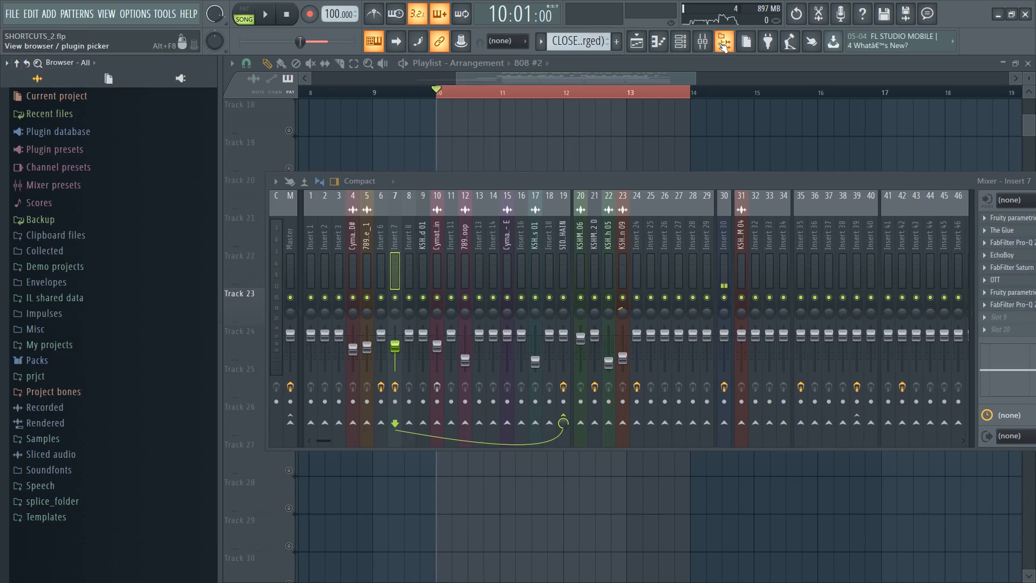
pyautogui.click(724, 43)
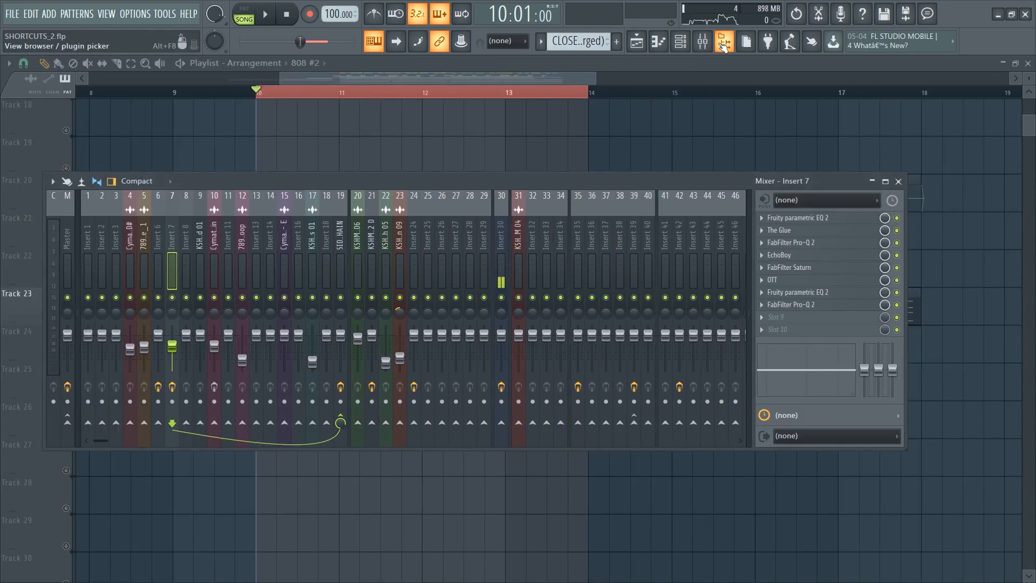
pyautogui.click(898, 181)
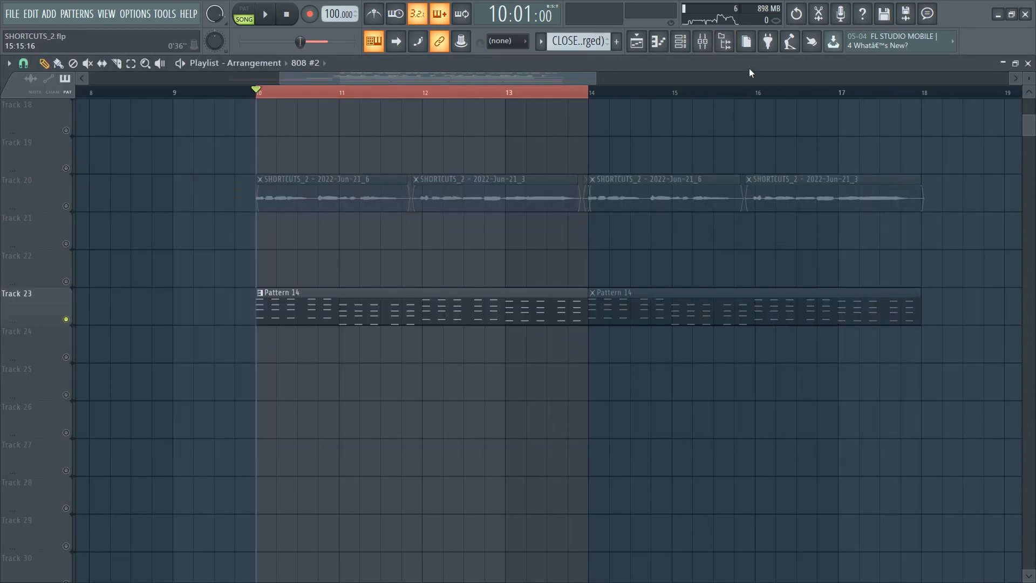
pyautogui.click(725, 46)
pyautogui.click(724, 46)
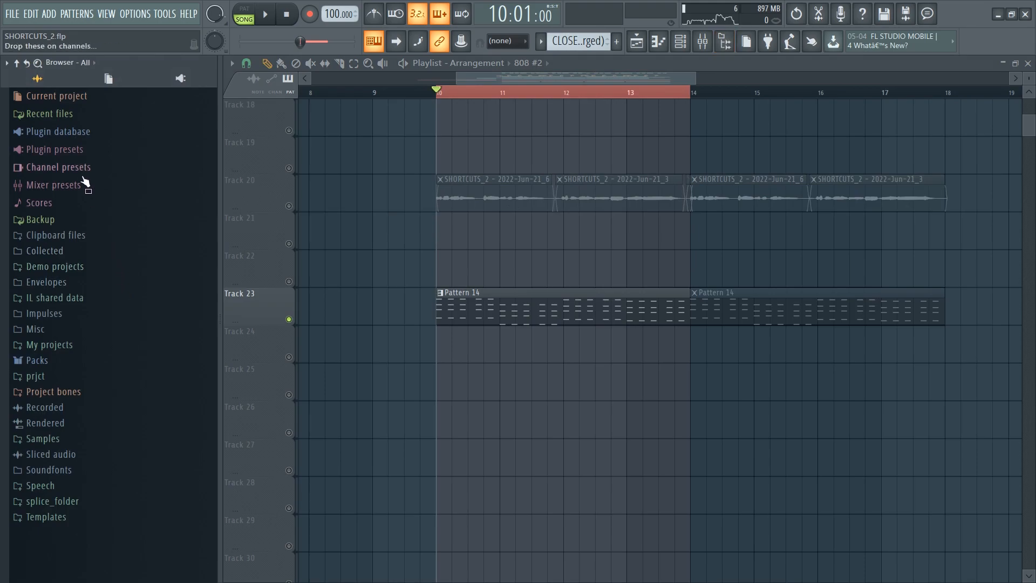
# - Expand the effect plugin presets in the browser down to Patcher's X Youlean folder
pyautogui.click(82, 150)
pyautogui.click(77, 166)
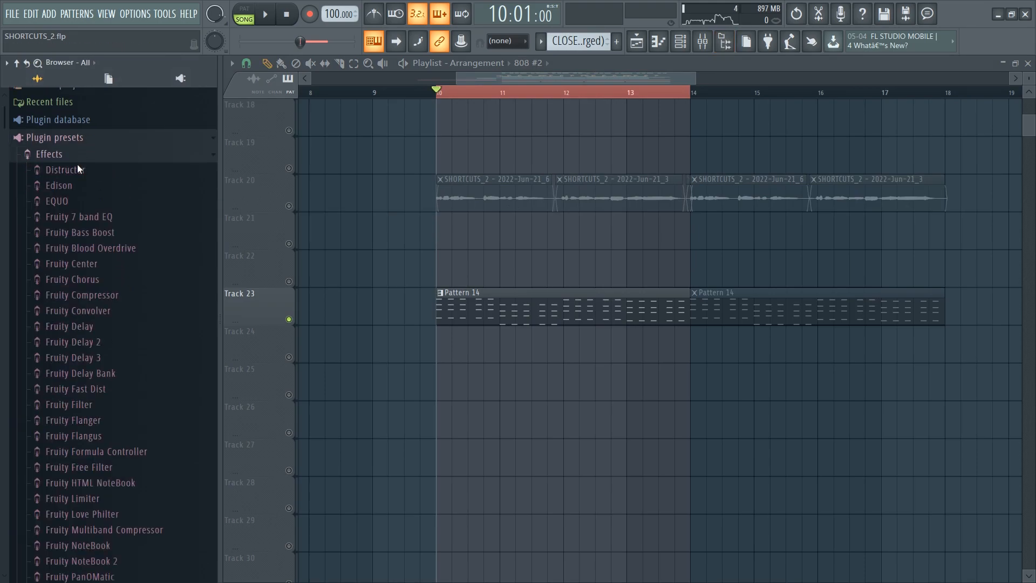
pyautogui.scroll(-15, 122, 223)
pyautogui.scroll(7, 122, 222)
pyautogui.click(89, 442)
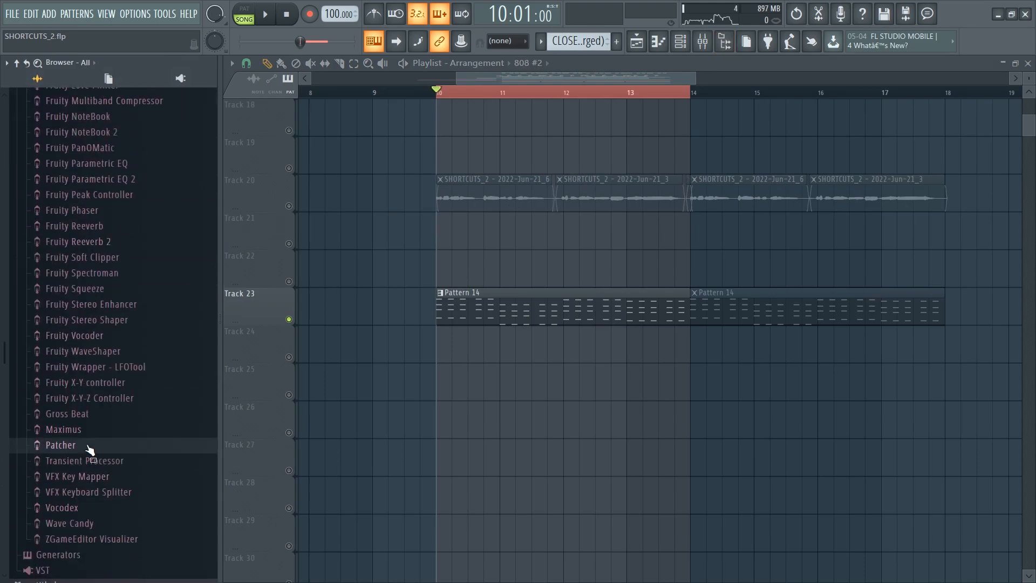
pyautogui.scroll(-8, 128, 418)
pyautogui.scroll(4, 105, 178)
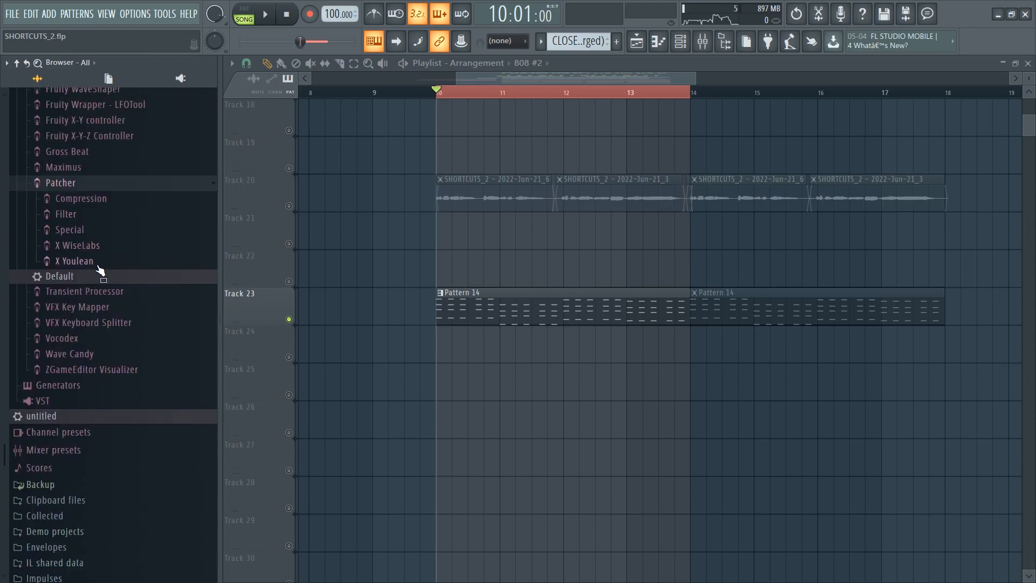
pyautogui.click(99, 270)
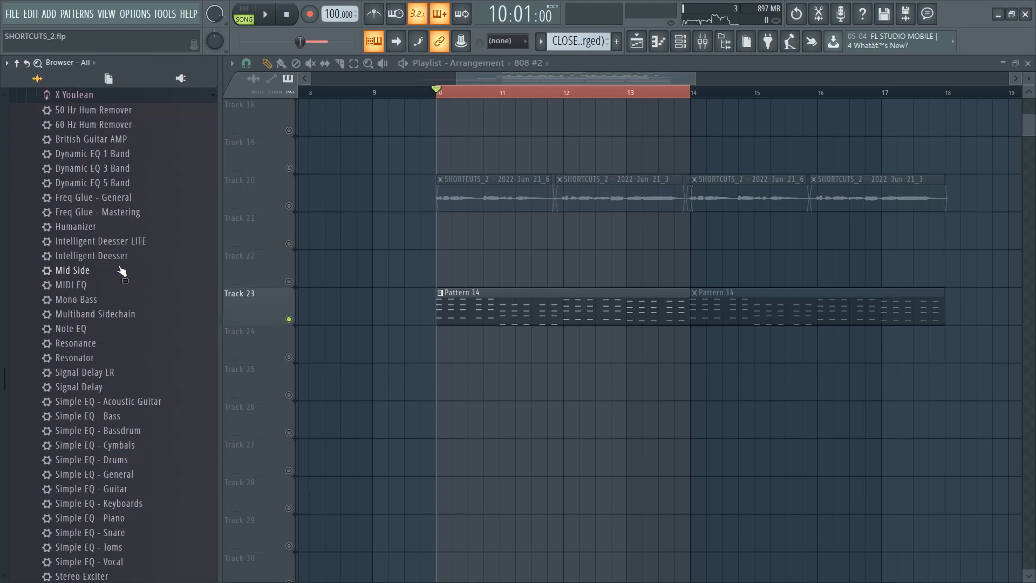
# - Load the Humanizer preset into effect slot 9 of mixer track Insert 7 and hide the browser
pyautogui.press('F9')
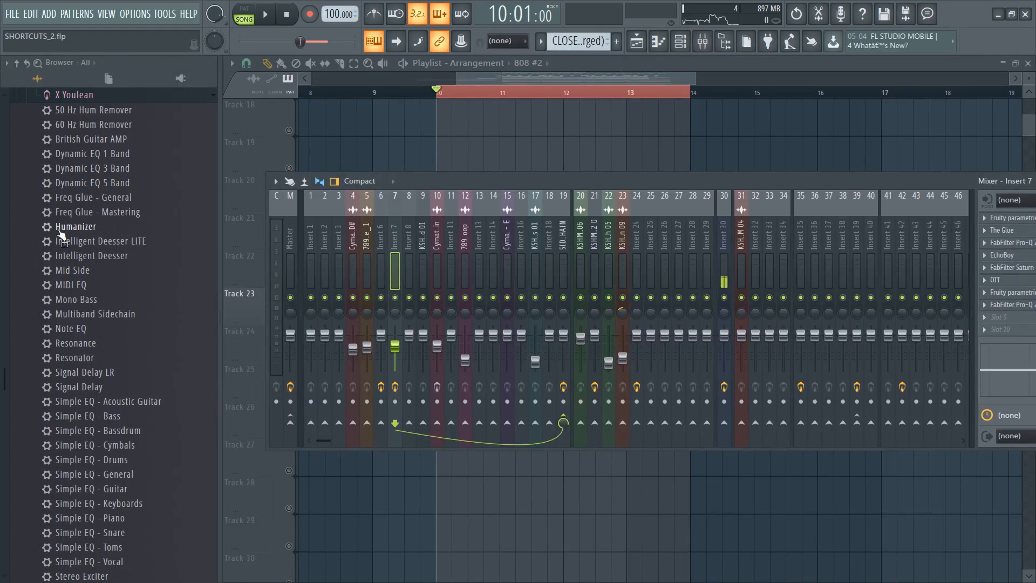
pyautogui.moveTo(60, 233); pyautogui.dragTo(1004, 319)
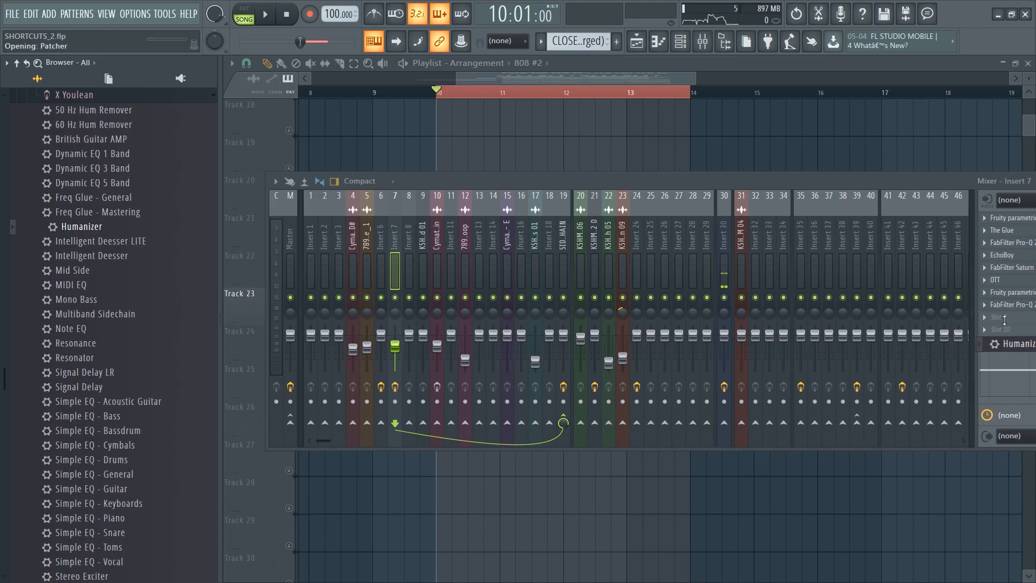
pyautogui.click(724, 41)
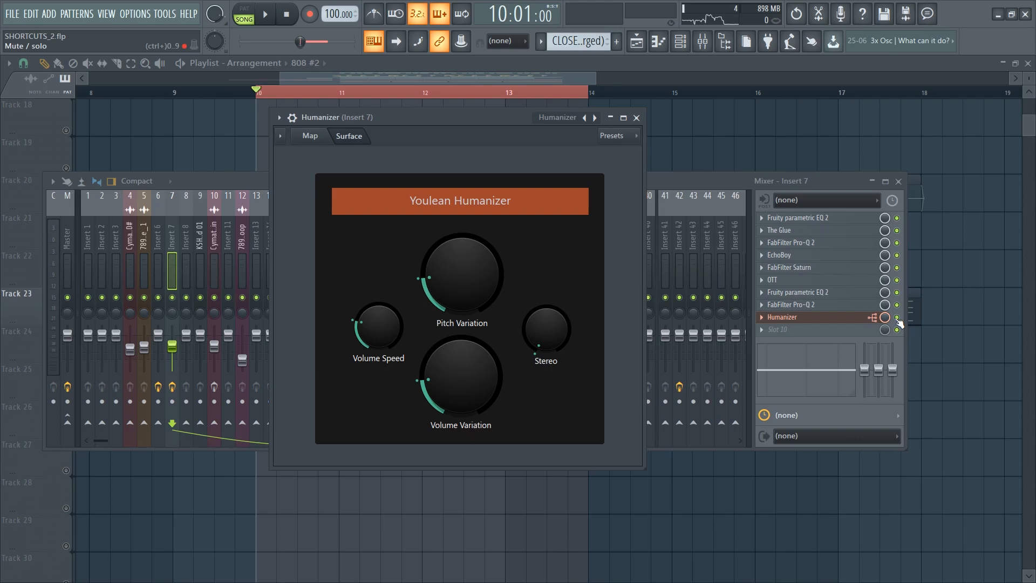
# - Bypass the Humanizer effect on Insert 7, play the loop without it and stop playback
pyautogui.click(897, 319)
pyautogui.click(268, 16)
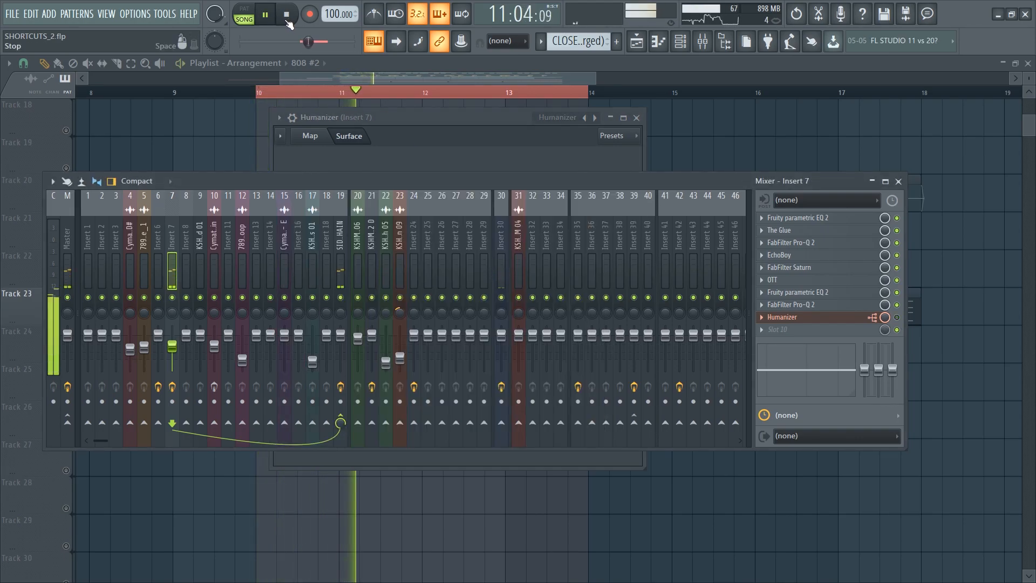
pyautogui.click(287, 21)
# - Enable the Humanizer effect on Insert 7 again and open its window
pyautogui.click(798, 319)
pyautogui.click(797, 318)
pyautogui.click(897, 319)
pyautogui.click(801, 320)
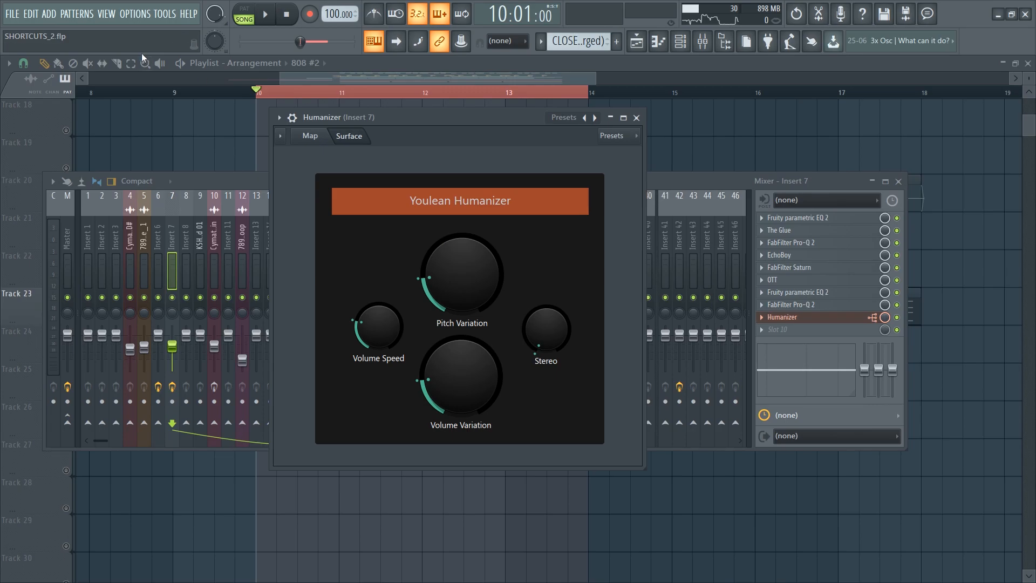
# - During playback, raise Humanizer's Stereo and Volume Speed and reduce its Pitch Variation, and stop playback
pyautogui.click(269, 20)
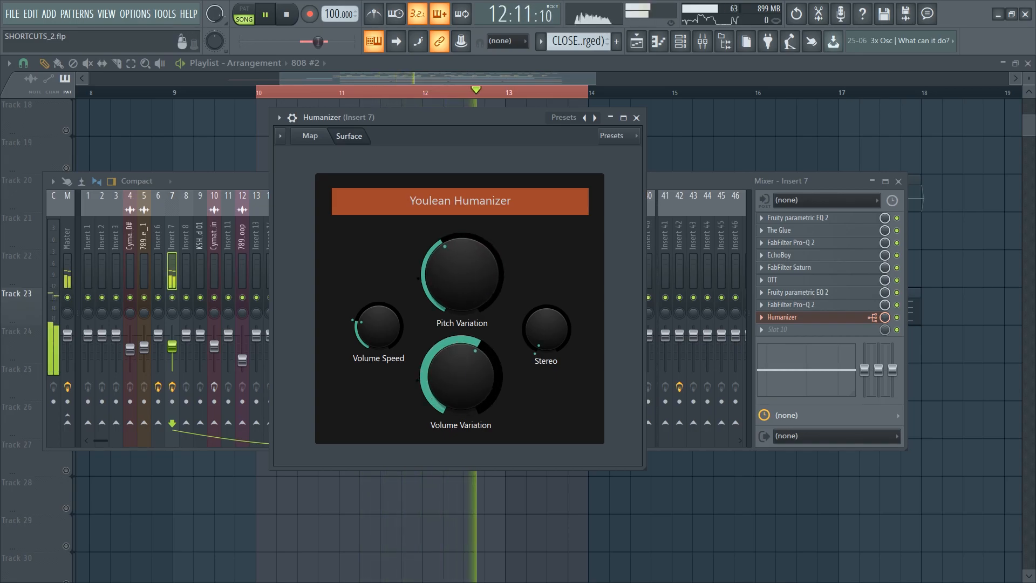
pyautogui.moveTo(538, 343); pyautogui.dragTo(538, 306)
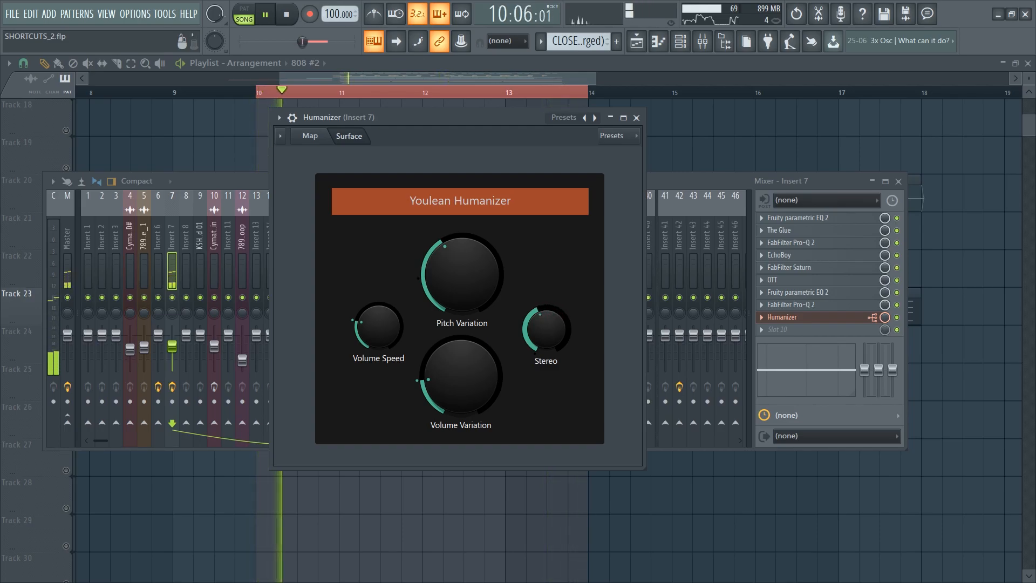
pyautogui.moveTo(378, 326); pyautogui.dragTo(378, 297)
pyautogui.moveTo(463, 300); pyautogui.dragTo(462, 315)
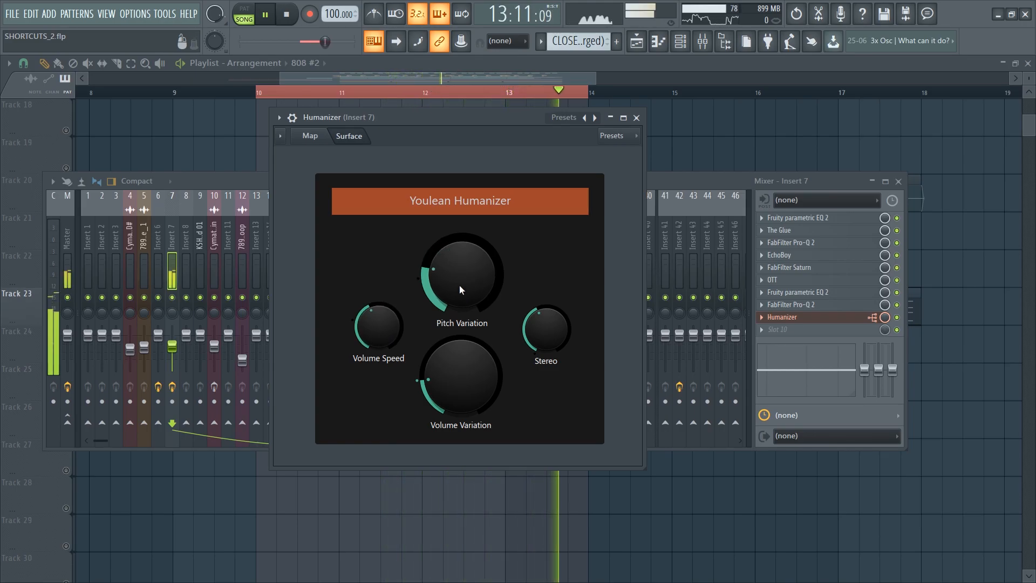
pyautogui.press('space')
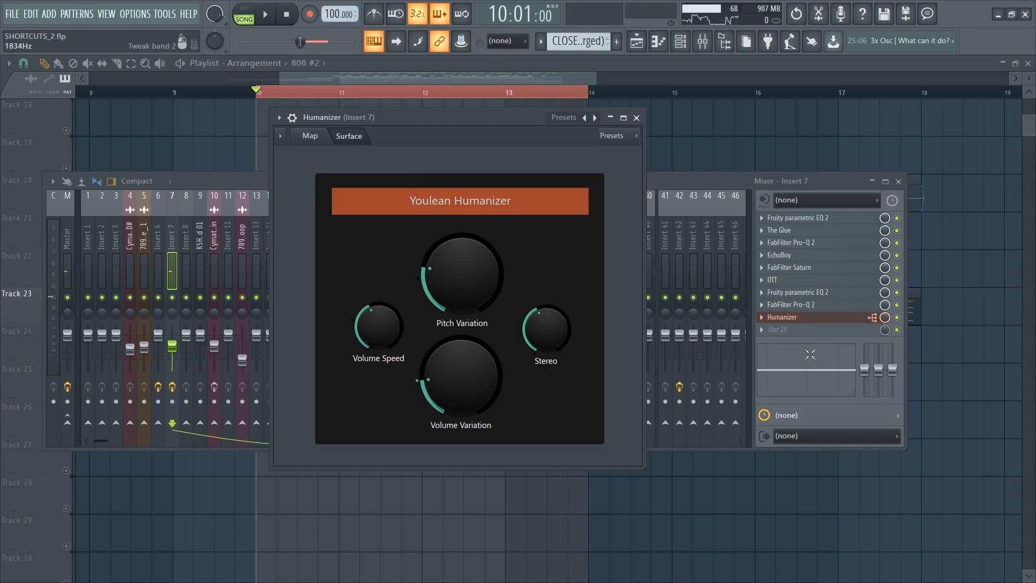
# - Load the Simple EQ - Drums preset in the Humanizer Patcher window from its preset list
pyautogui.click(801, 320)
pyautogui.click(803, 321)
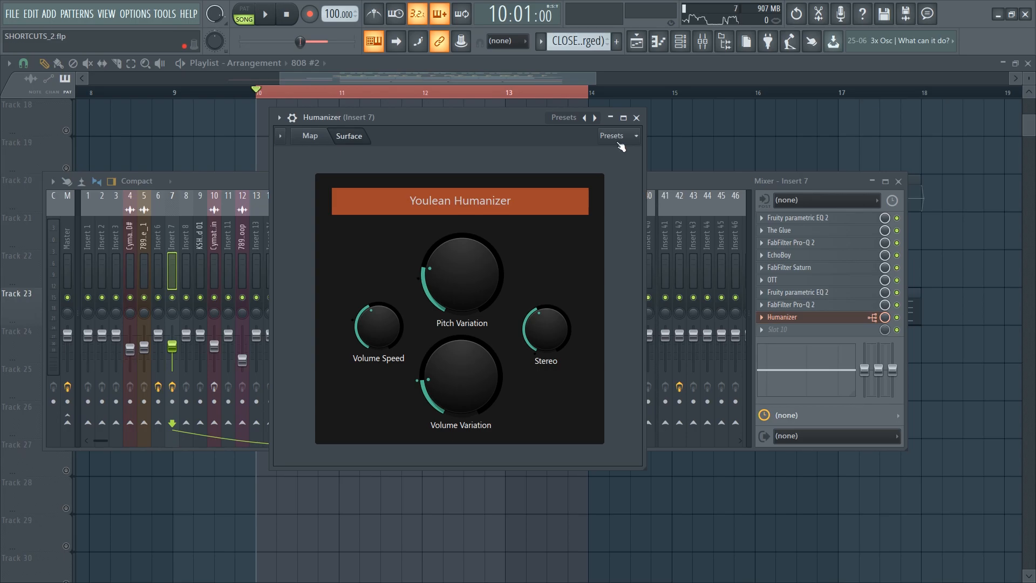
pyautogui.rightClick(587, 117)
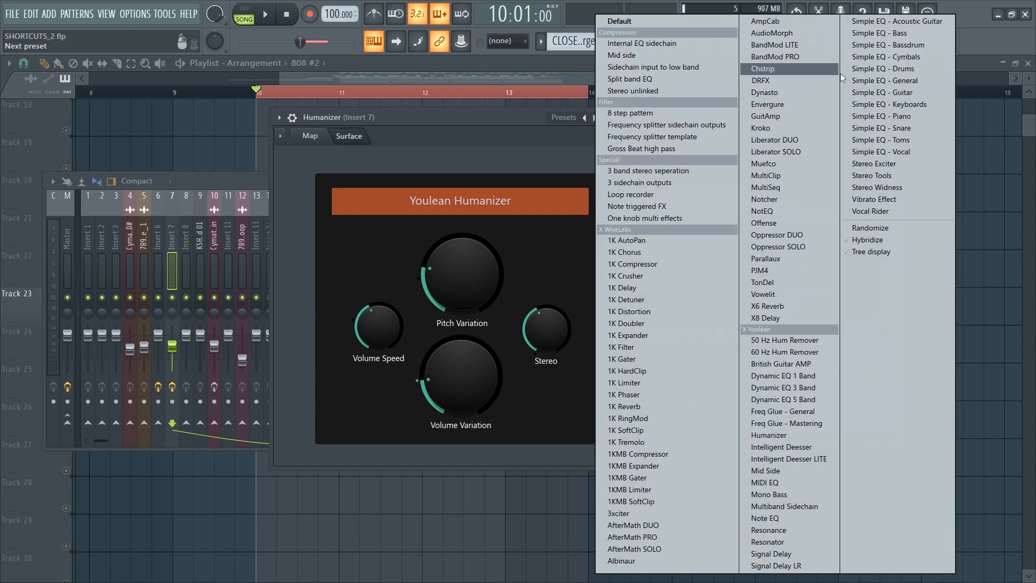
pyautogui.click(515, 118)
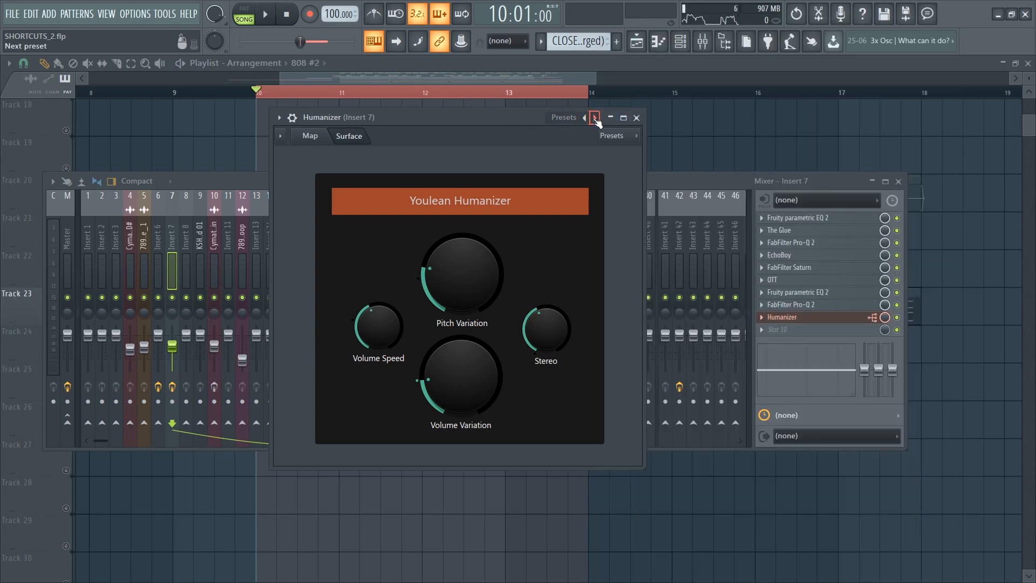
pyautogui.rightClick(594, 117)
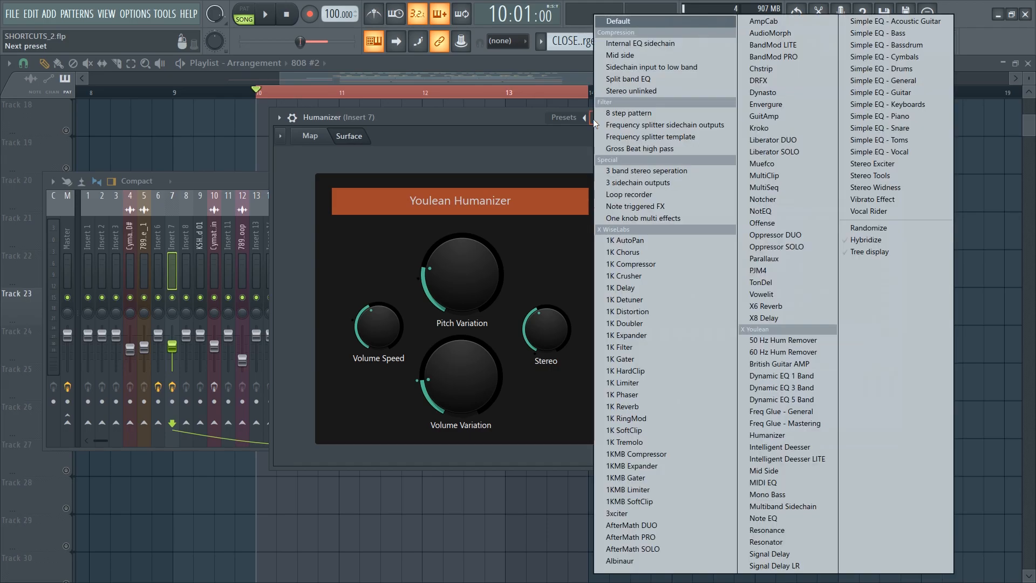
pyautogui.click(922, 73)
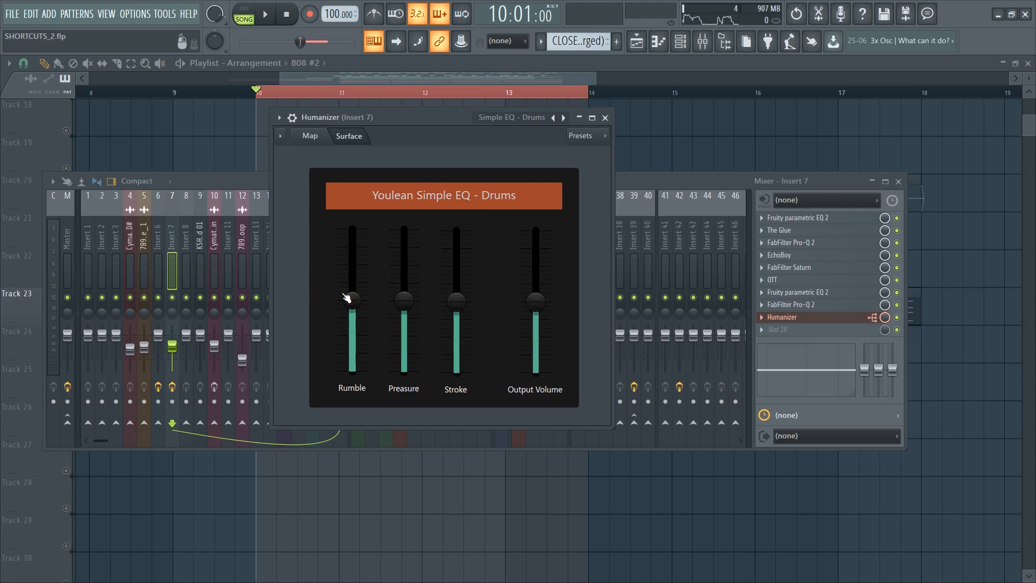
# - Switch the Patcher effect to the Gross Beat high pass preset and view the preset list once more
pyautogui.rightClick(562, 117)
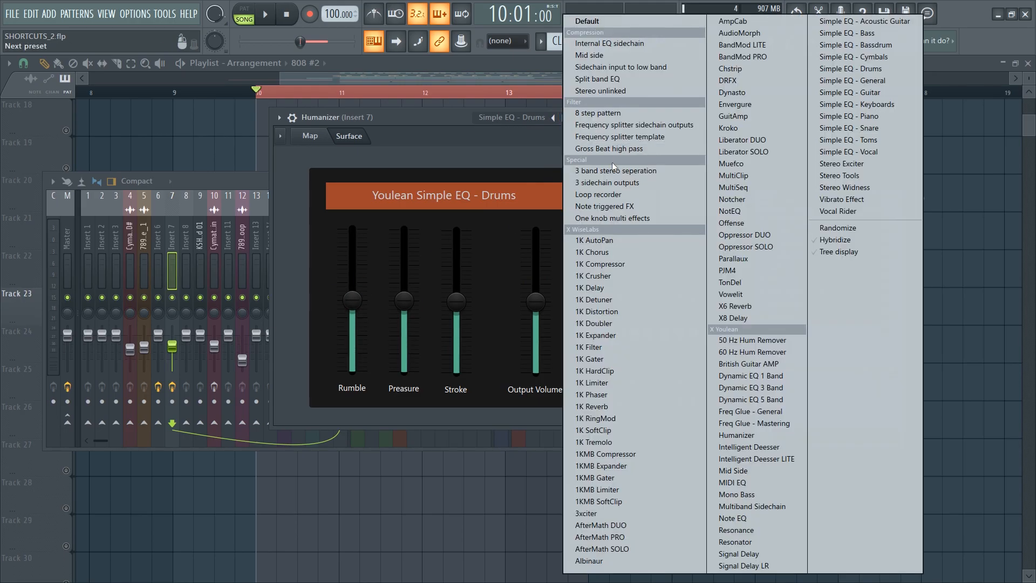
pyautogui.click(623, 149)
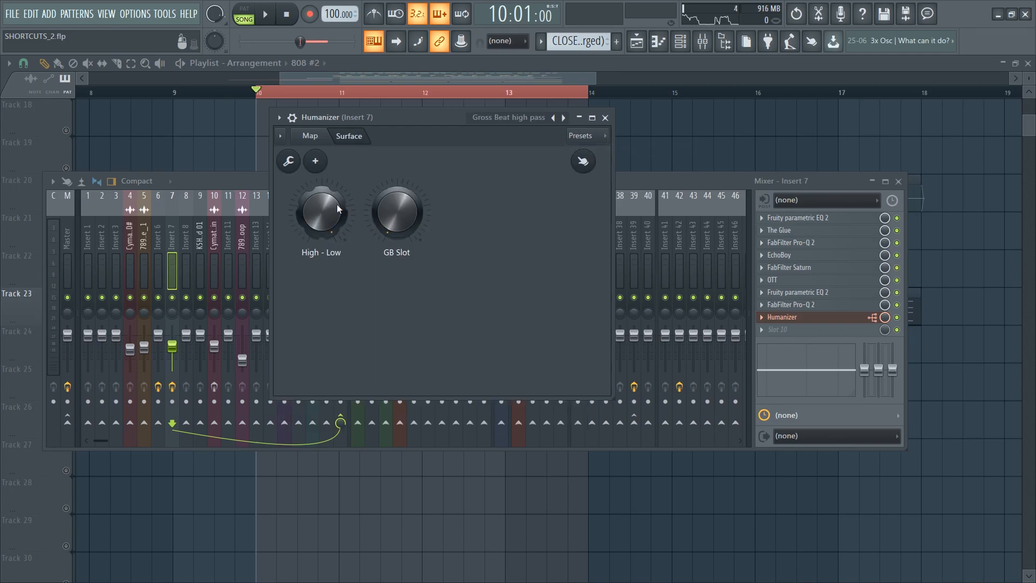
pyautogui.rightClick(562, 117)
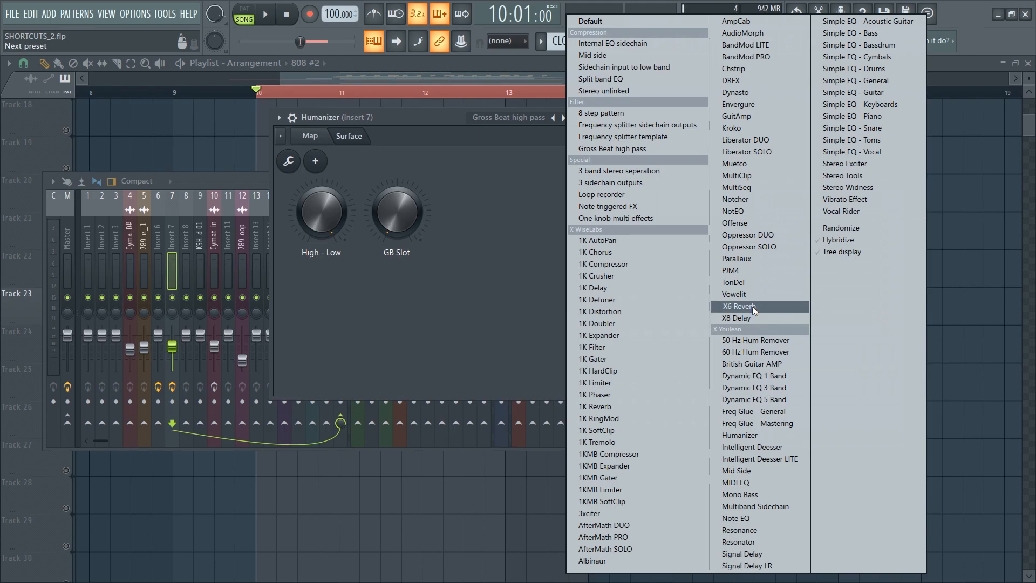
pyautogui.click(447, 118)
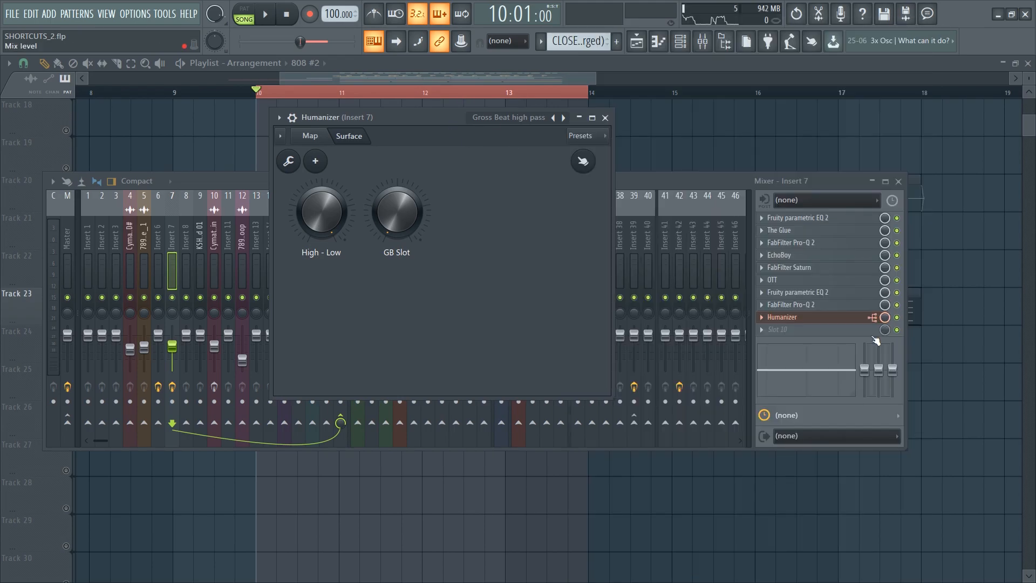
# - Reopen the effect in slot 9 of Insert 7 and show its Map view
pyautogui.click(804, 319)
pyautogui.click(762, 317)
pyautogui.click(809, 319)
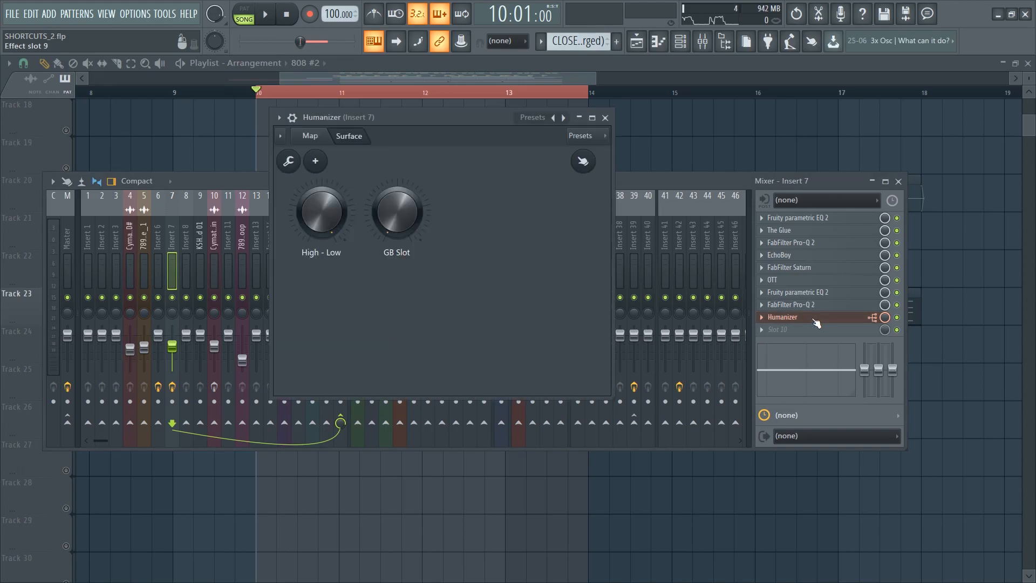
pyautogui.click(814, 319)
pyautogui.click(793, 319)
pyautogui.click(310, 135)
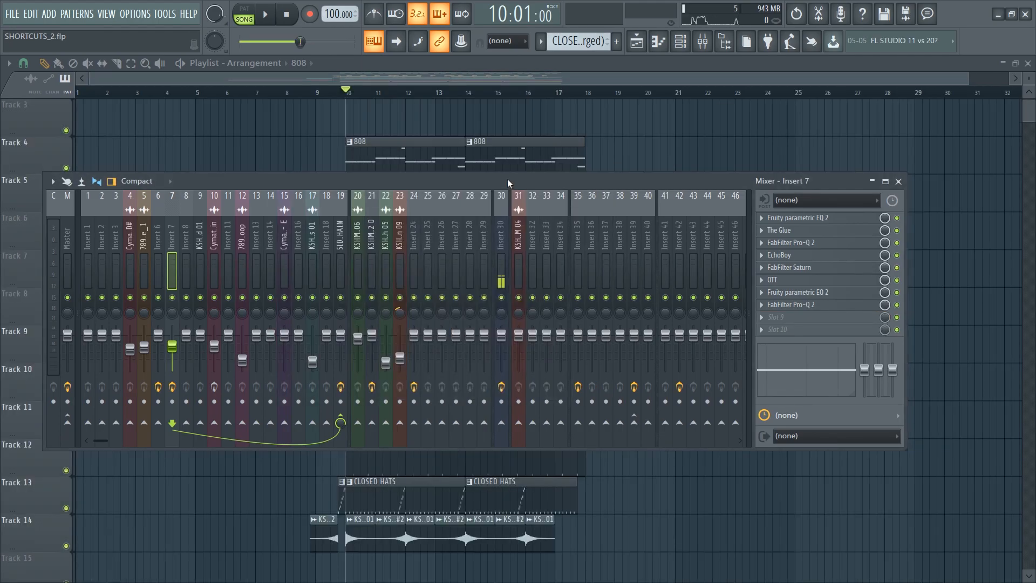
# - Copy the mixer track state of Insert 7, including its effect chain, onto the empty Insert 43
pyautogui.click(690, 262)
pyautogui.rightClick(690, 263)
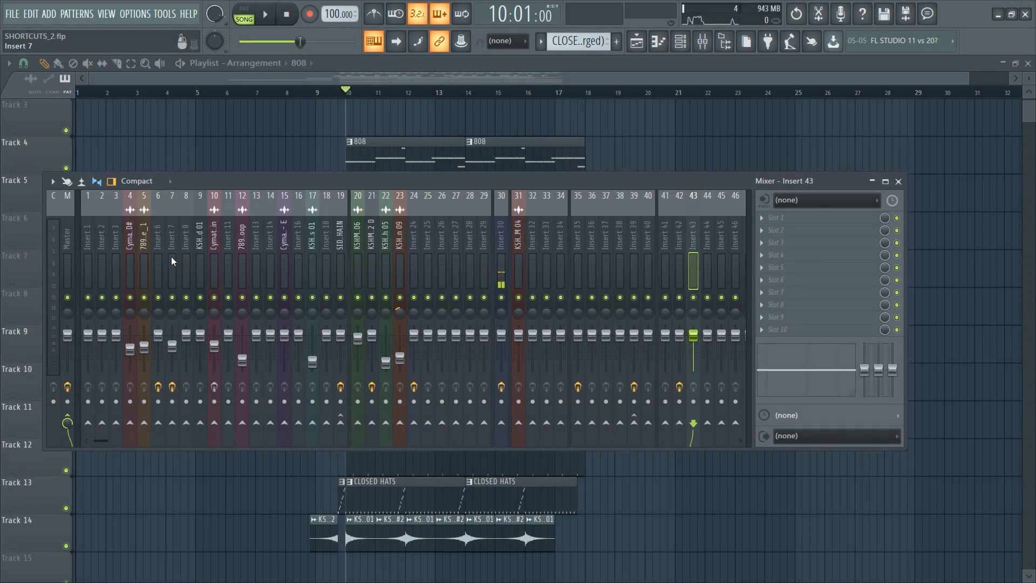
pyautogui.click(171, 257)
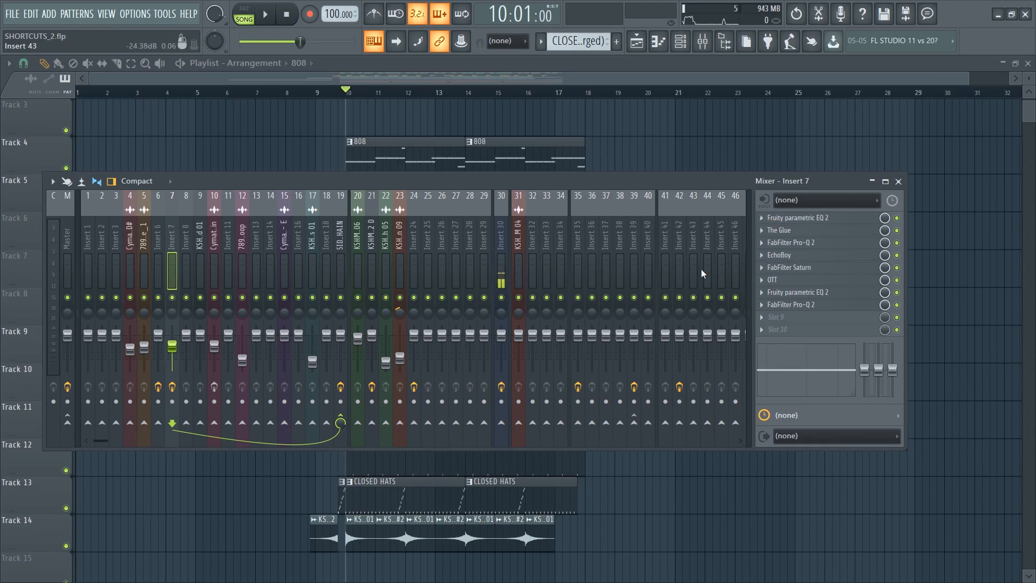
pyautogui.rightClick(171, 248)
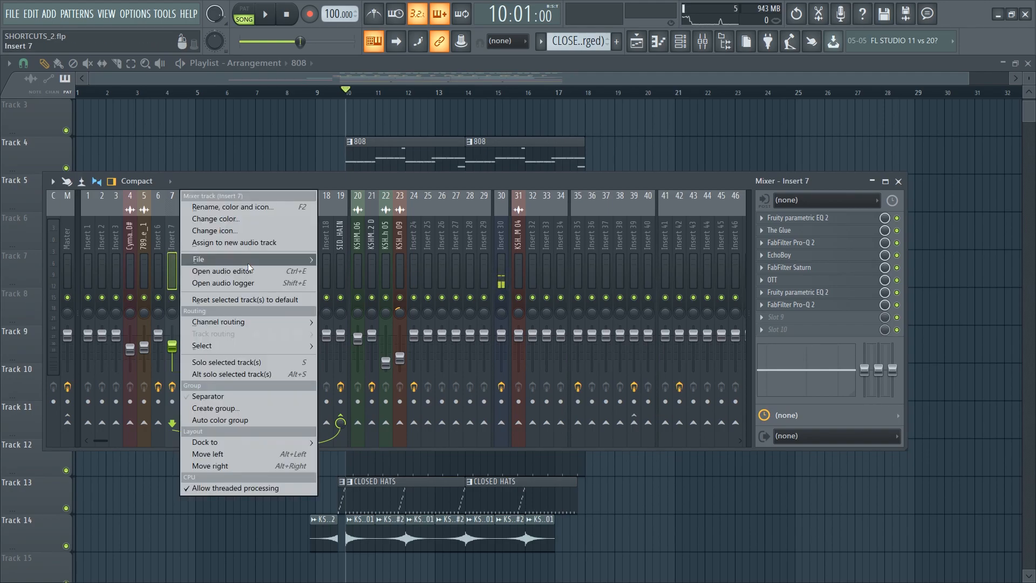
pyautogui.moveTo(248, 263)
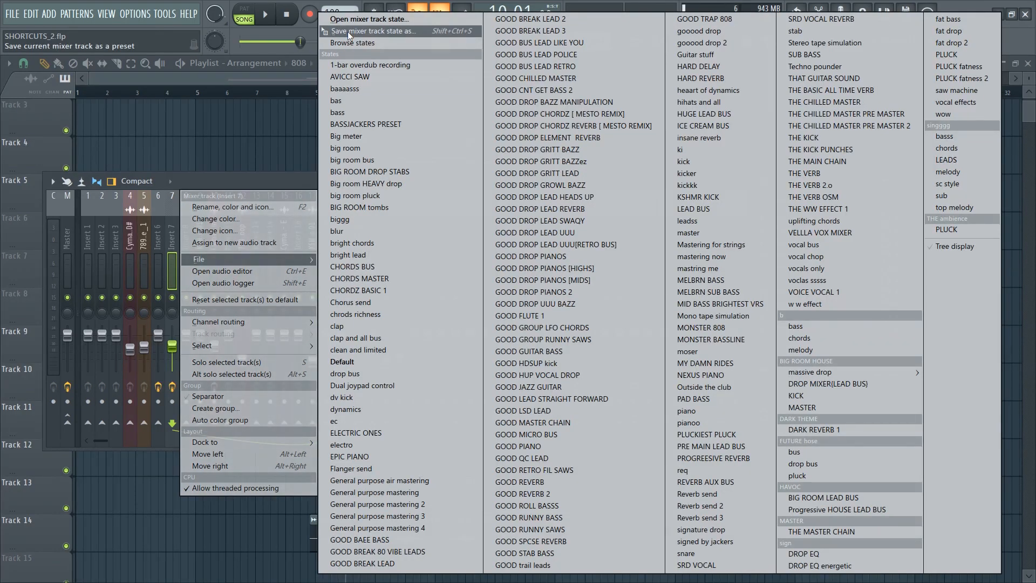
pyautogui.moveTo(347, 33); pyautogui.dragTo(693, 224)
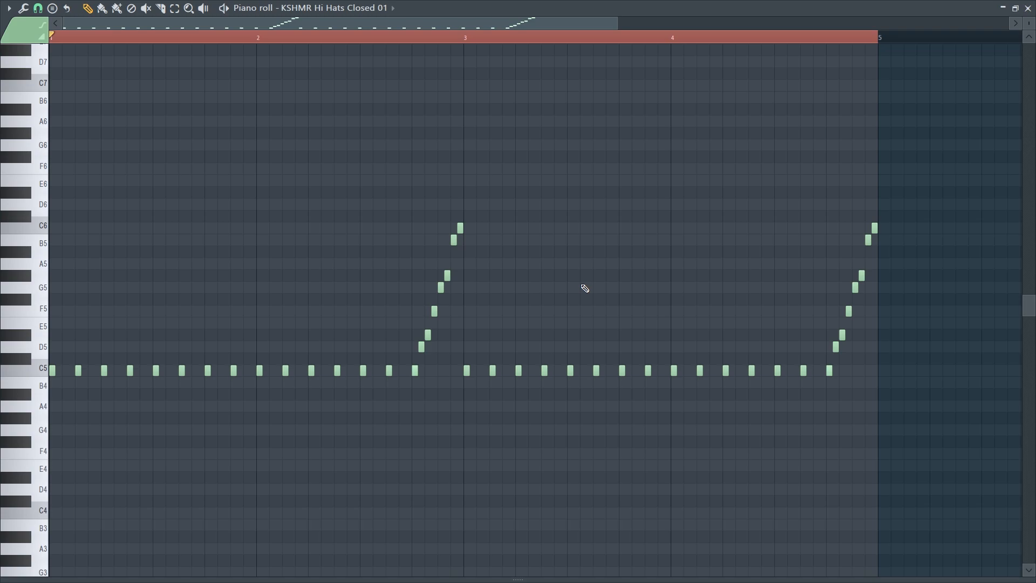
# - Select all notes of the KSHMR Hi Hats Closed 01 pattern and reveal the control lane beneath the piano roll grid
pyautogui.press('space')
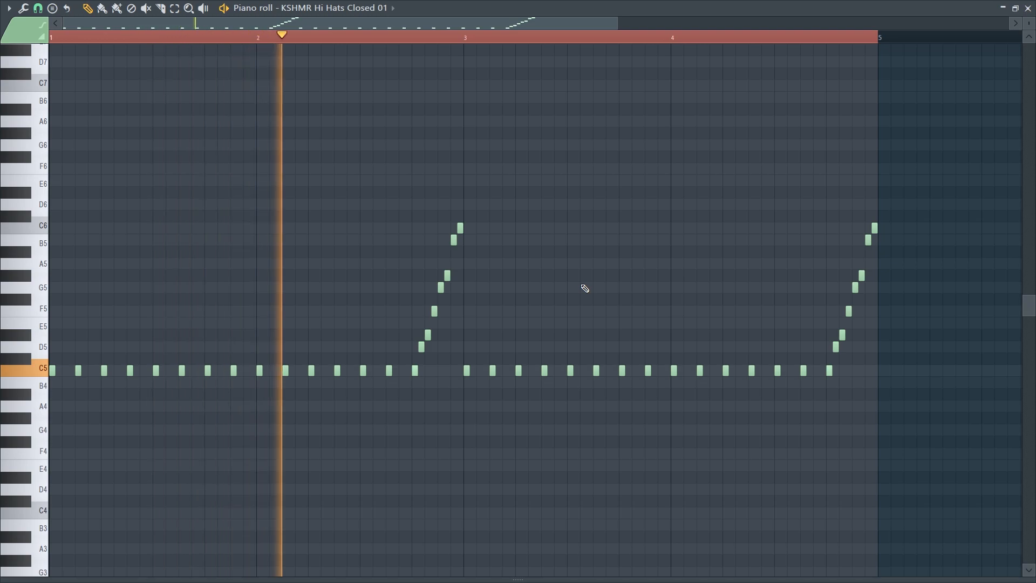
pyautogui.press('space')
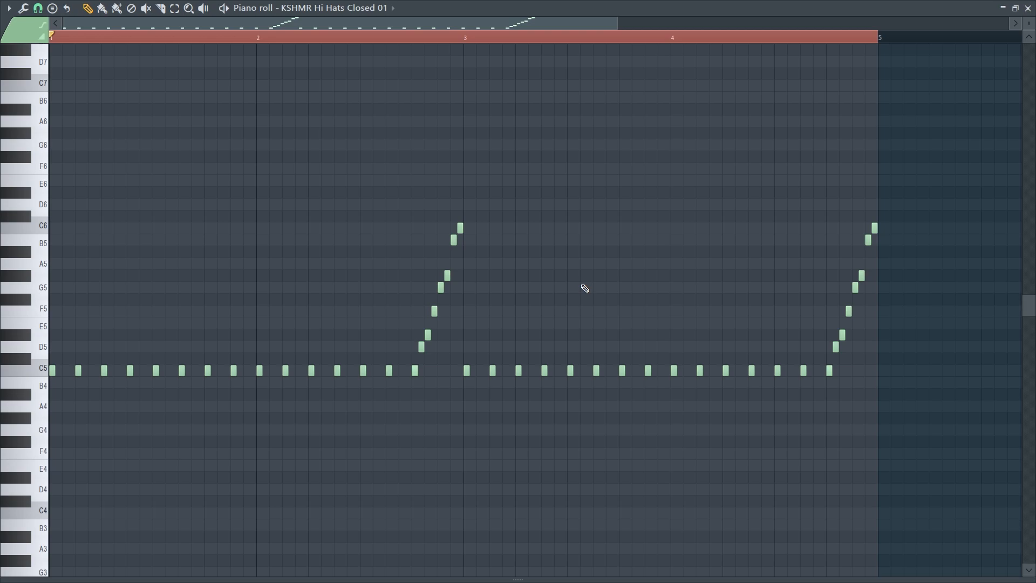
pyautogui.hotkey('ctrl', 'a')
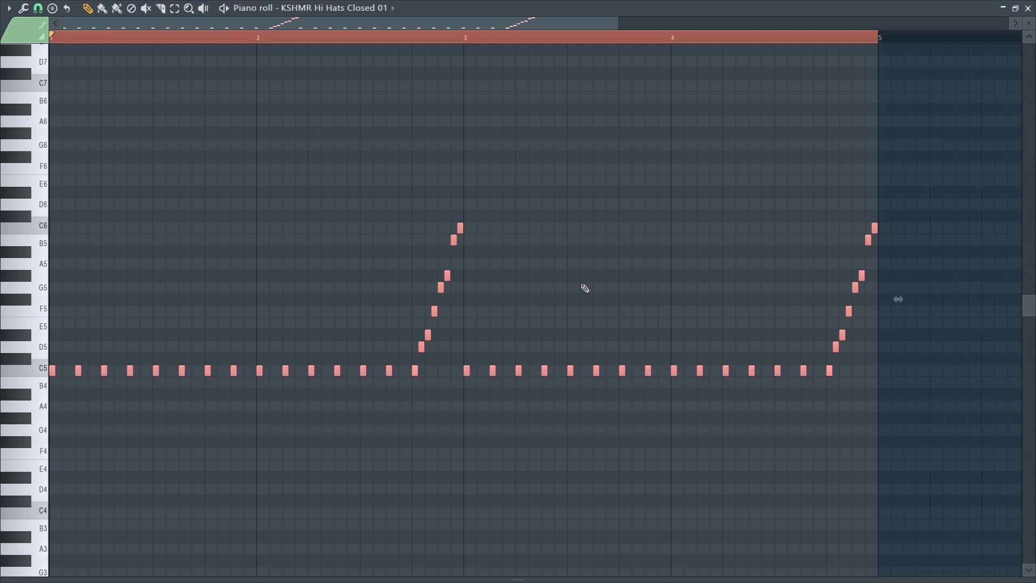
pyautogui.hotkey('ctrl', 'd')
pyautogui.hotkey('ctrl', 'a')
pyautogui.hotkey('alt', 'r')
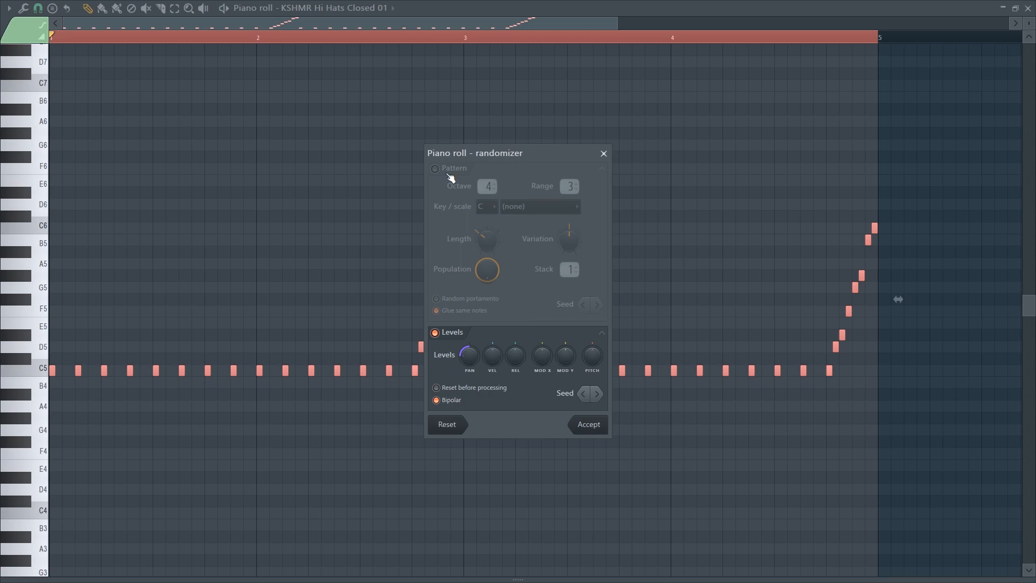
pyautogui.click(603, 154)
pyautogui.moveTo(615, 578); pyautogui.dragTo(602, 411)
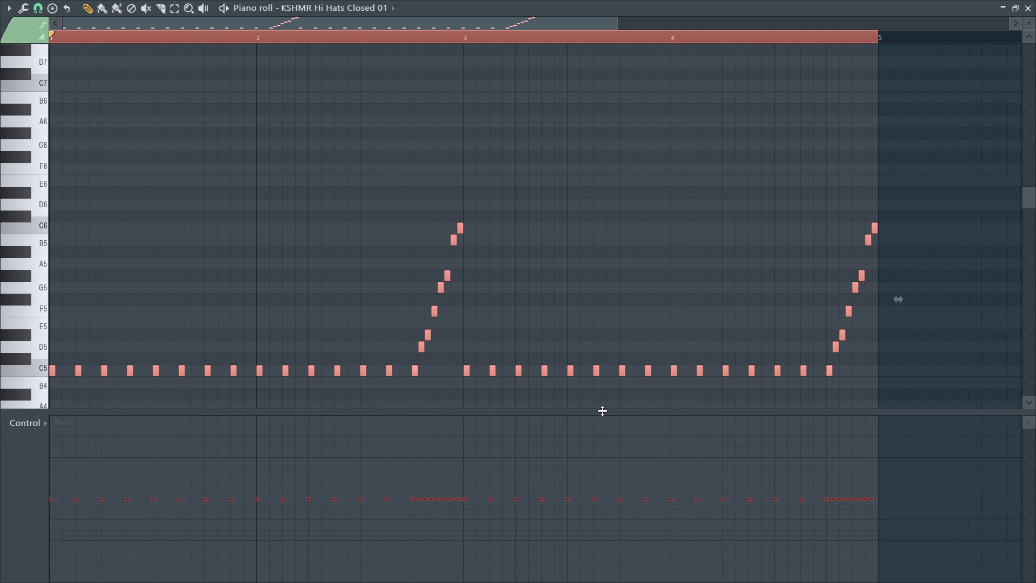
# - Randomize the pan and velocity levels of the selected hi-hat notes with the bipolar Randomizer and accept the changes
pyautogui.hotkey('alt', 'r')
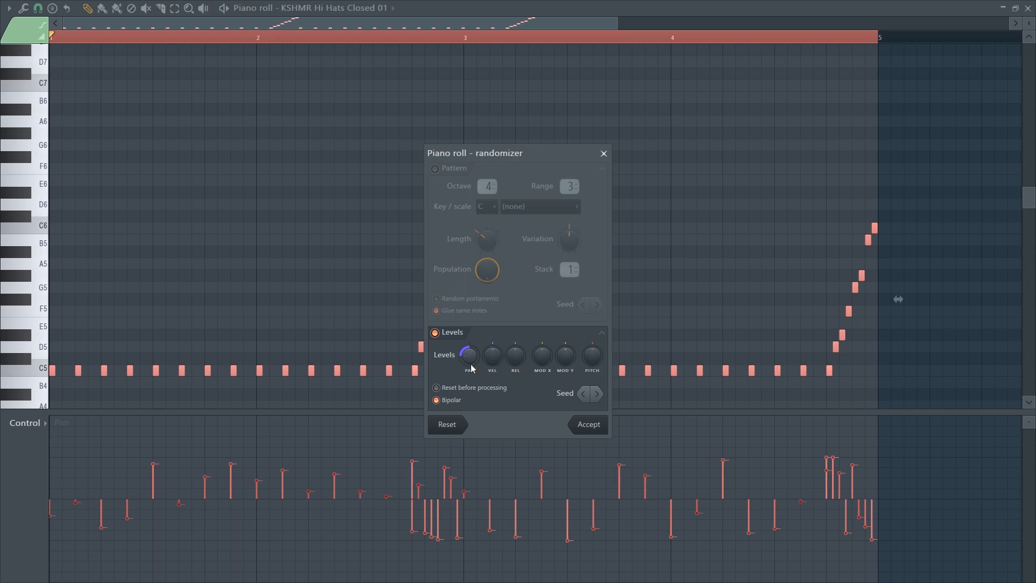
pyautogui.moveTo(471, 368)
pyautogui.mouseDown()
pyautogui.moveTo(471, 407)
pyautogui.moveTo(471, 388)
pyautogui.mouseUp()
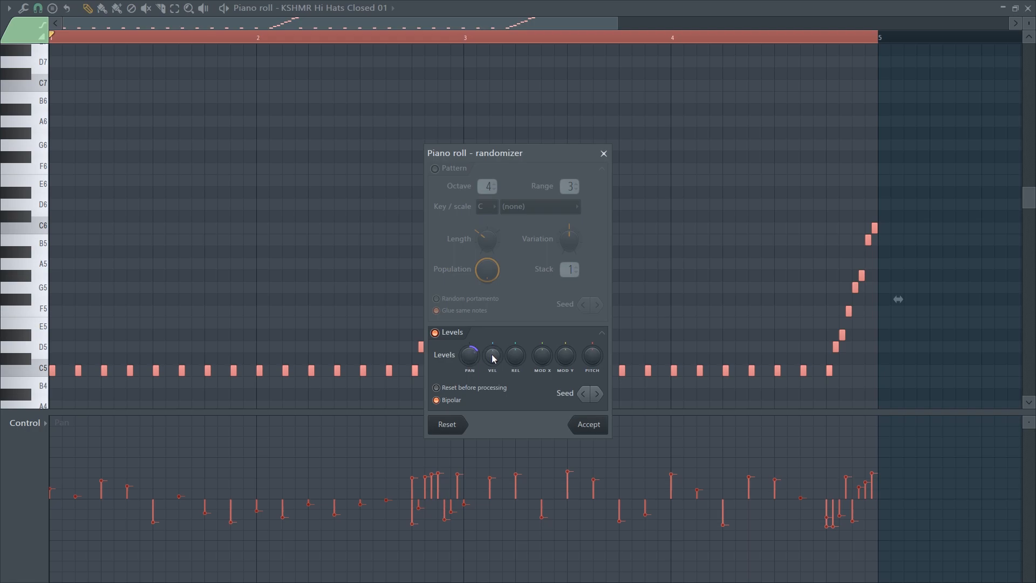
pyautogui.moveTo(517, 357); pyautogui.dragTo(492, 362)
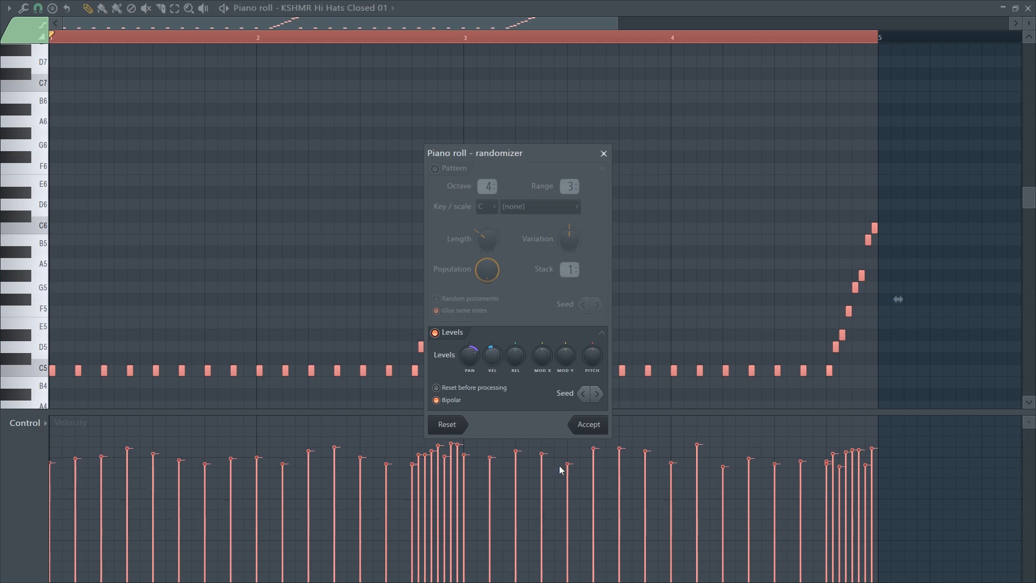
pyautogui.click(590, 429)
# - Play back the randomized hi-hat pattern and collapse the control lane again
pyautogui.press('space')
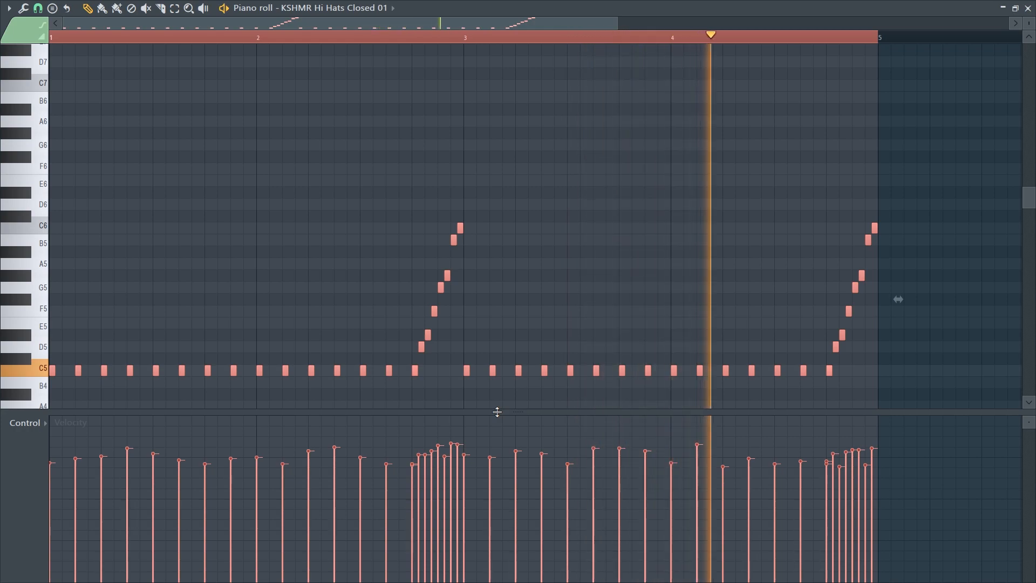
pyautogui.press('space')
pyautogui.moveTo(535, 414); pyautogui.dragTo(535, 577)
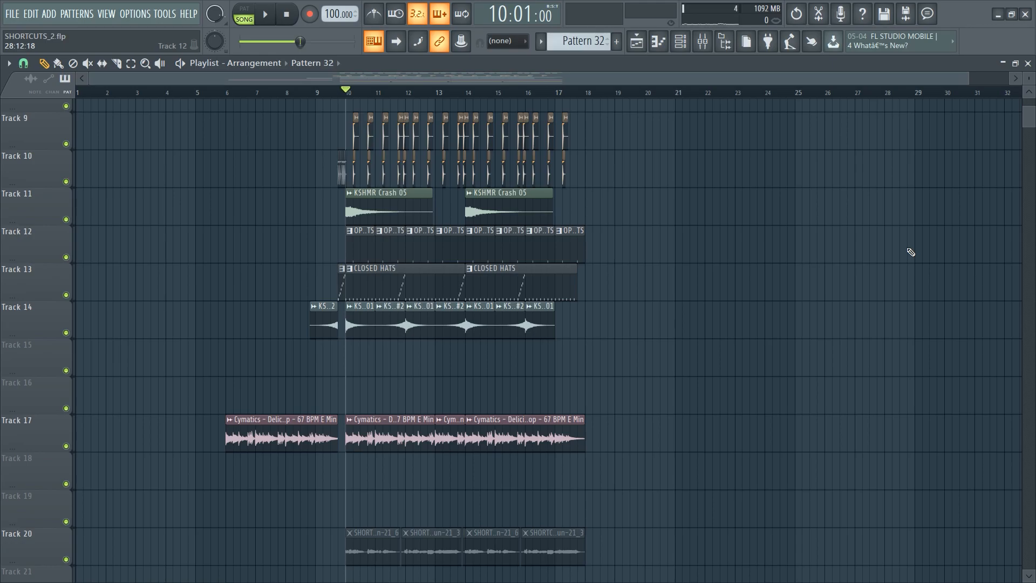
# - Save the SHORTCUTS_2.flp project from the playlist
pyautogui.hotkey('ctrl', 's')
pyautogui.scroll(3, 382, 102)
pyautogui.hotkey('ctrl', 's')
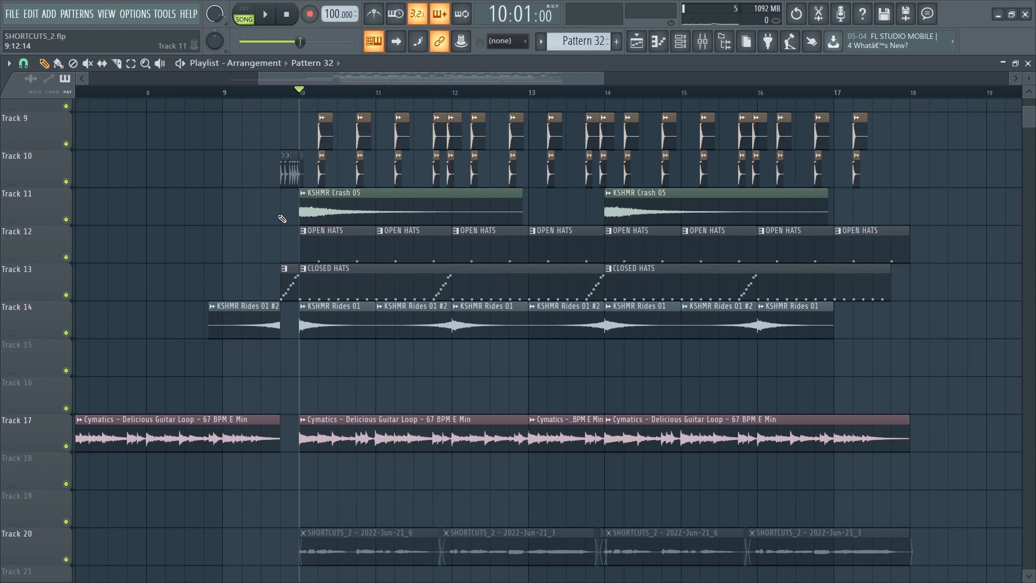
# - Set the maximum undo levels to 999 in the General settings and close the settings window
pyautogui.click(135, 14)
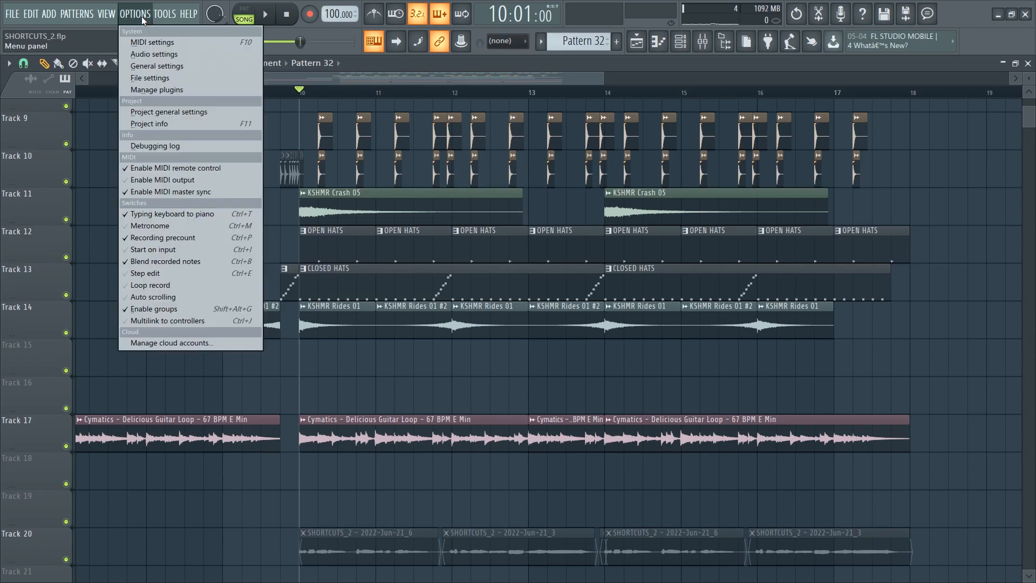
pyautogui.click(150, 66)
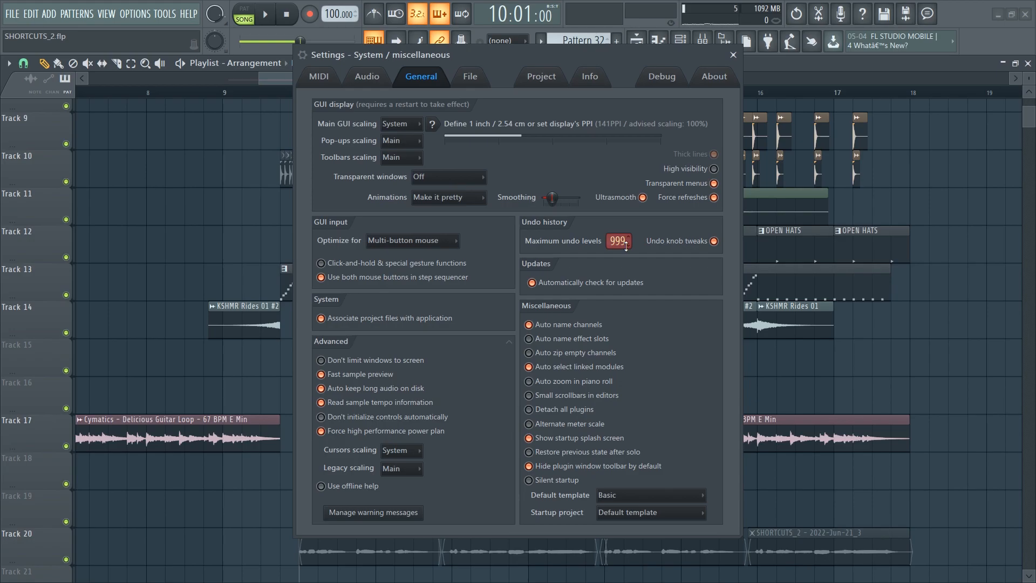
pyautogui.moveTo(626, 241)
pyautogui.mouseDown()
pyautogui.moveTo(626, 340)
pyautogui.moveTo(628, 236)
pyautogui.moveTo(613, 292)
pyautogui.moveTo(613, 212)
pyautogui.moveTo(625, 286)
pyautogui.moveTo(622, 223)
pyautogui.mouseUp()
pyautogui.scroll(9, 620, 243)
pyautogui.scroll(-4, 621, 242)
pyautogui.click(733, 55)
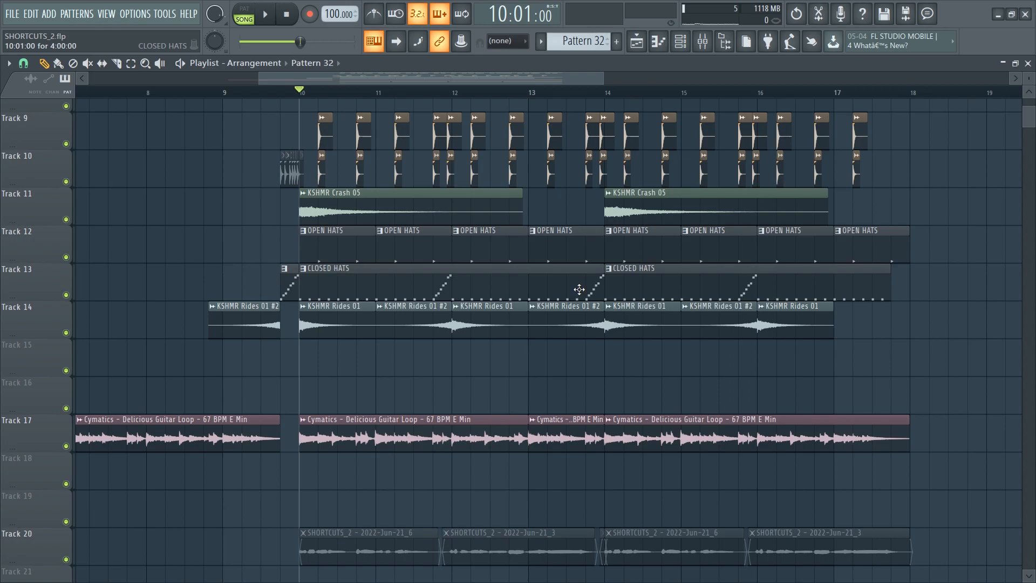
# - Delete the OPEN HATS clips from bar 11 through bar 17 on Track 12, keeping only the clip at bar 10
pyautogui.rightClick(422, 254)
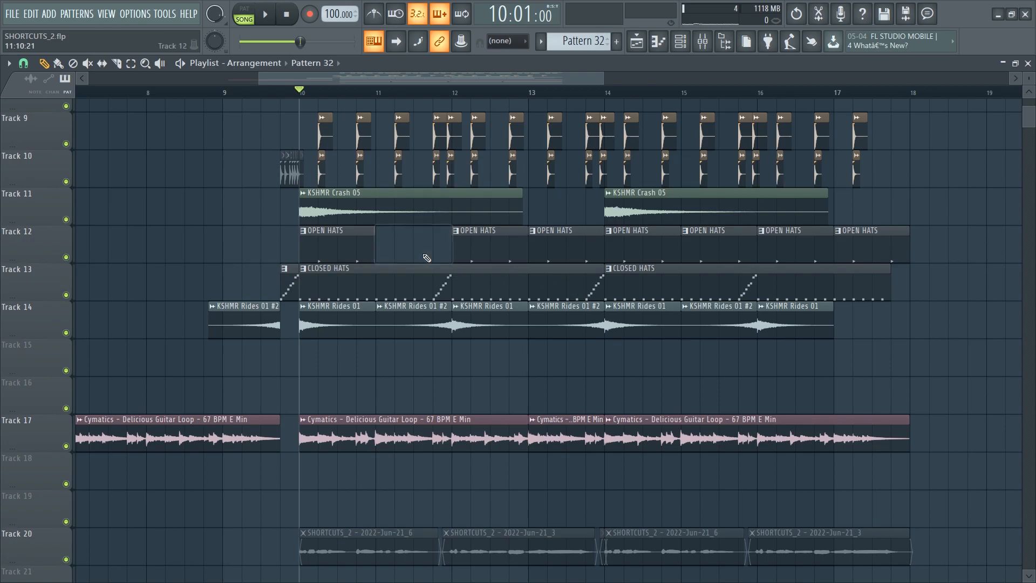
pyautogui.rightClick(488, 254)
pyautogui.rightClick(566, 254)
pyautogui.rightClick(645, 254)
pyautogui.rightClick(721, 253)
pyautogui.rightClick(805, 249)
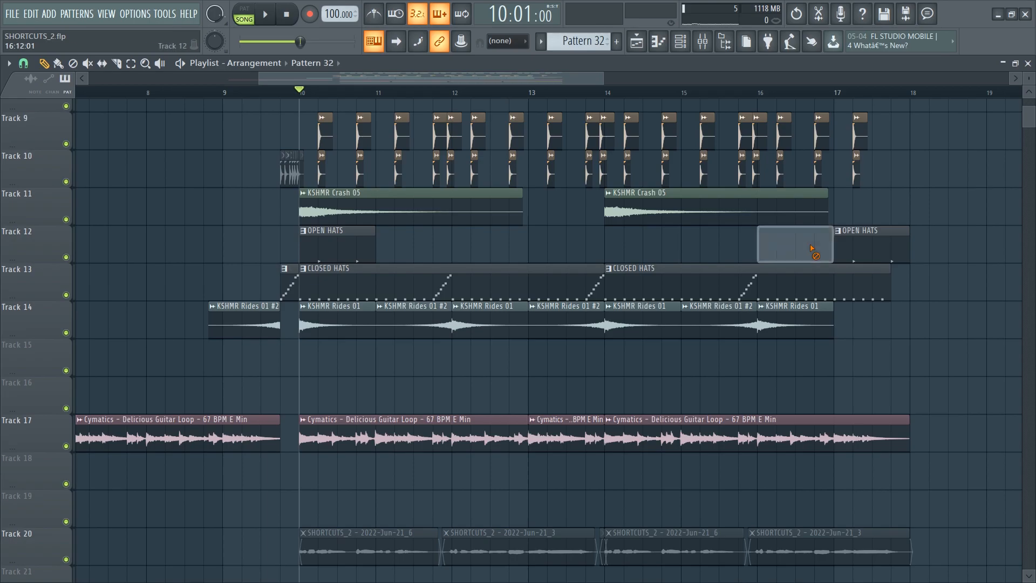
pyautogui.rightClick(902, 241)
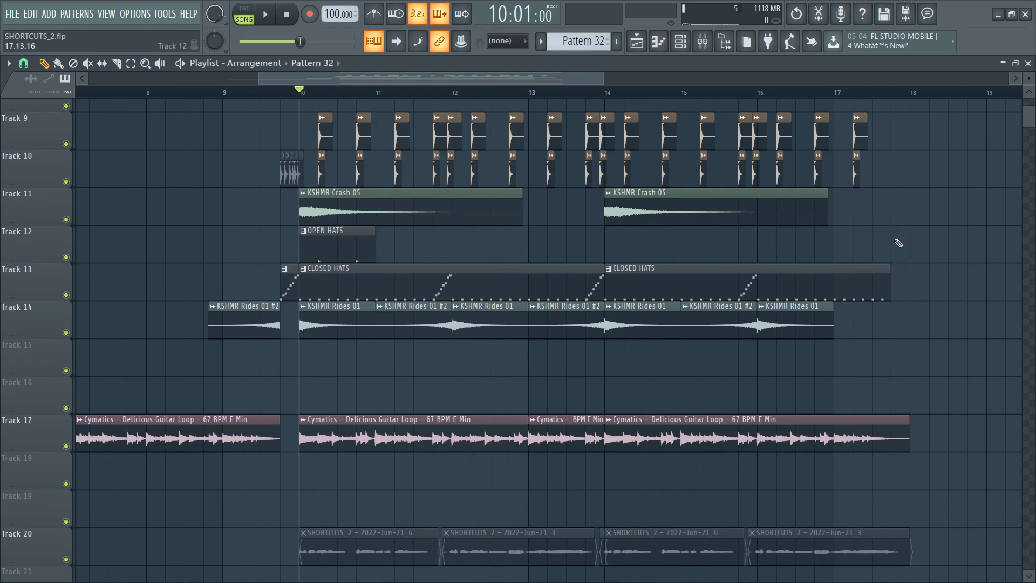
# - Step back through the undo history to restore the deleted OPEN HATS clips on Track 12
pyautogui.hotkey('ctrl', 'alt', 'z')
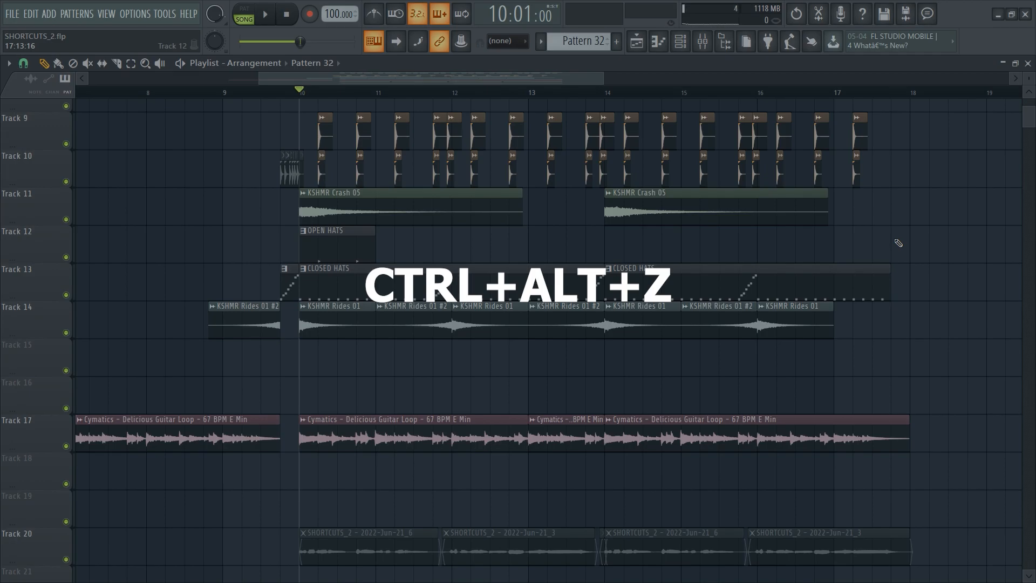
pyautogui.hotkey('ctrl', 'alt', 'z')
pyautogui.hotkey('ctrl', 'alt', 'z')
pyautogui.hotkey('ctrl', 'alt', 'z')
pyautogui.hotkey('ctrl', 'alt', 'z')
pyautogui.hotkey('ctrl', 'alt', 'z')
pyautogui.hotkey('ctrl', 'shift', 'z')
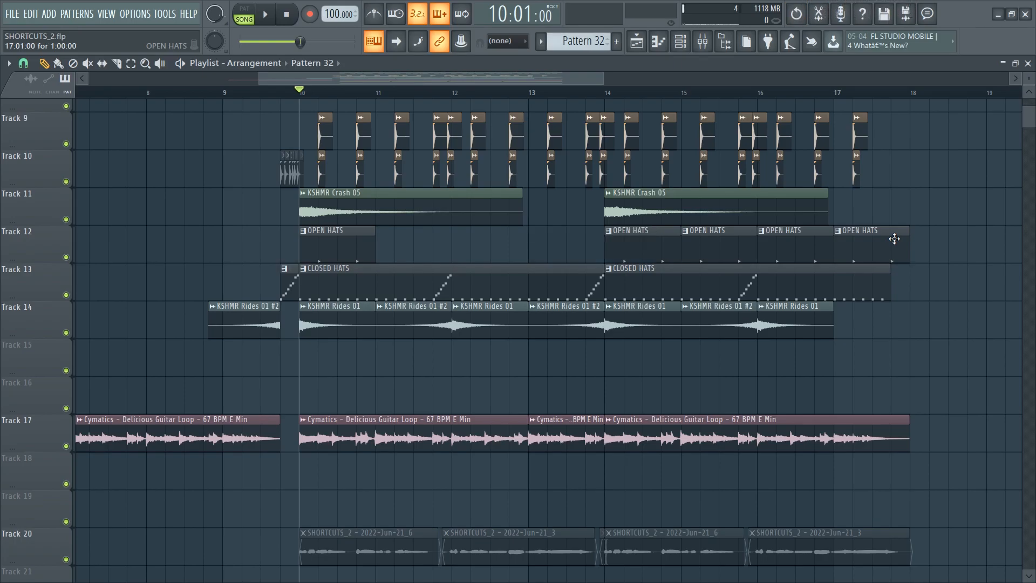
# - Repeatedly undo and redo the deletion of the OPEN HATS clip at bar 13 on Track 12
pyautogui.hotkey('ctrl', 'z')
pyautogui.hotkey('ctrl', 'z')
pyautogui.hotkey('ctrl', 'z')
pyautogui.hotkey('ctrl', 'z')
pyautogui.hotkey('ctrl', 'z')
pyautogui.hotkey('ctrl', 'z')
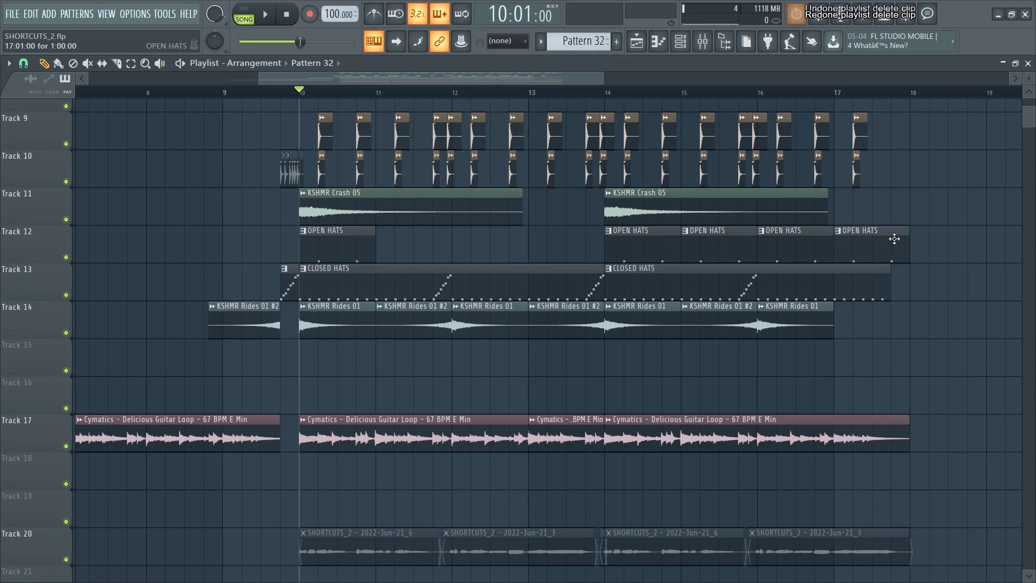
pyautogui.hotkey('ctrl', 'z')
pyautogui.hotkey('ctrl', 'z')
pyautogui.hotkey('ctrl', 'z')
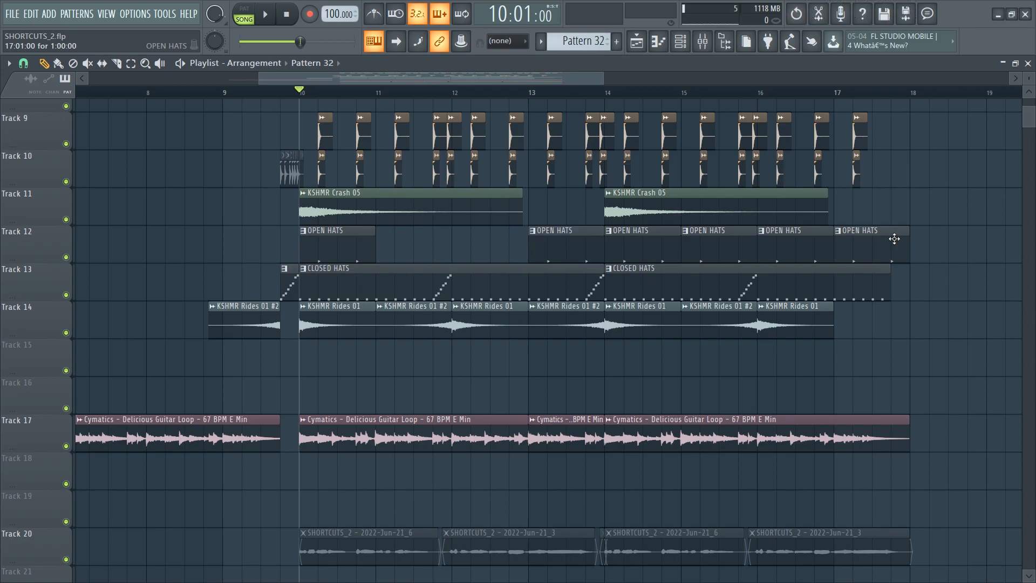
pyautogui.hotkey('ctrl', 'z')
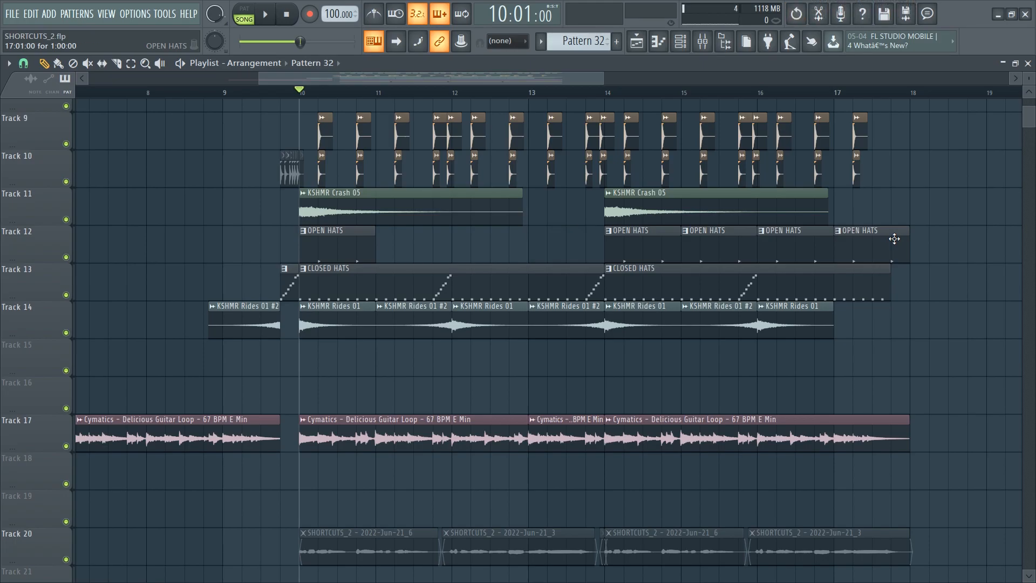
pyautogui.rightClick(648, 232)
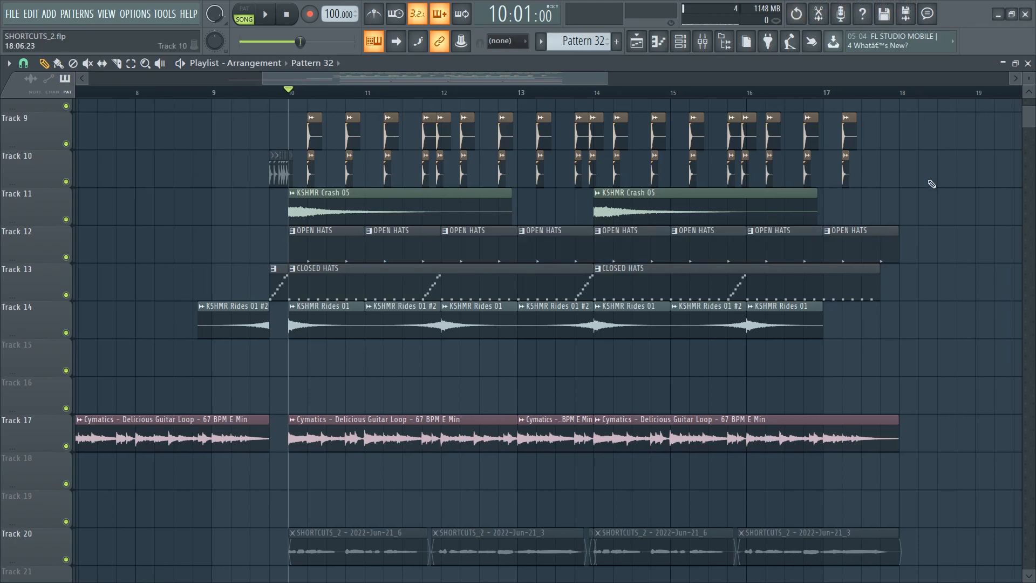
# - Review the File settings and the undo history options in the General settings, and close the settings window
pyautogui.scroll(1, 932, 184)
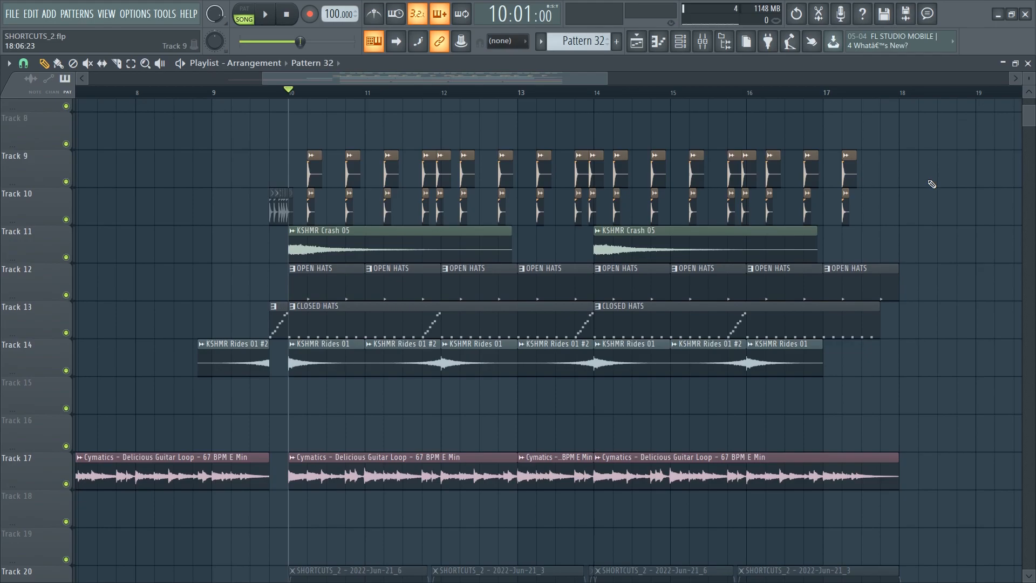
pyautogui.click(135, 14)
pyautogui.click(172, 91)
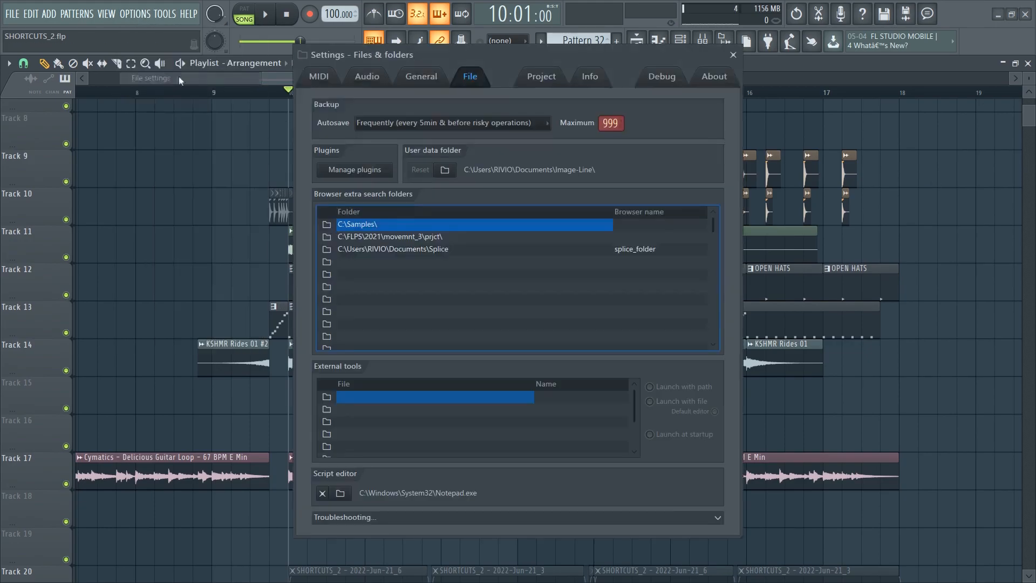
pyautogui.click(421, 76)
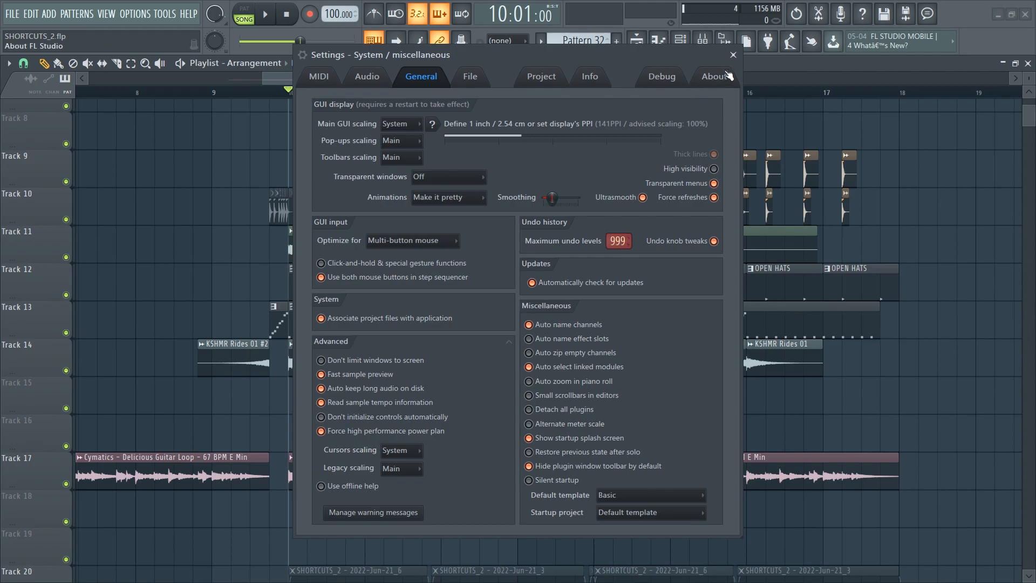
pyautogui.click(732, 54)
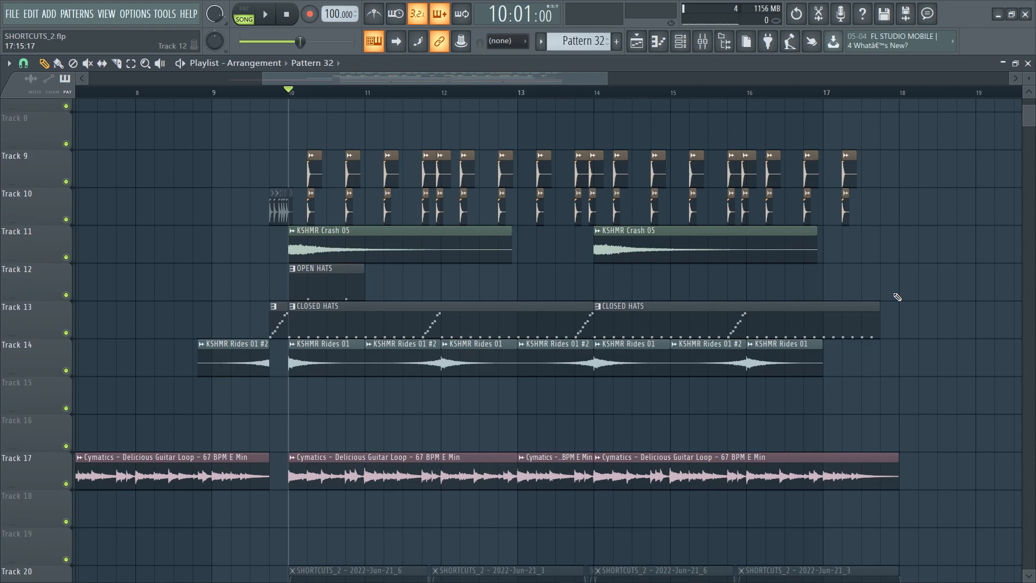
# - Undo the OPEN HATS clip deletions on Track 12 one by one until all clips are back, and save the project
pyautogui.hotkey('ctrl', 'alt', 'z')
pyautogui.hotkey('ctrl', 'alt', 'z')
pyautogui.hotkey('ctrl', 'alt', 'z')
pyautogui.hotkey('ctrl', 'alt', 'z')
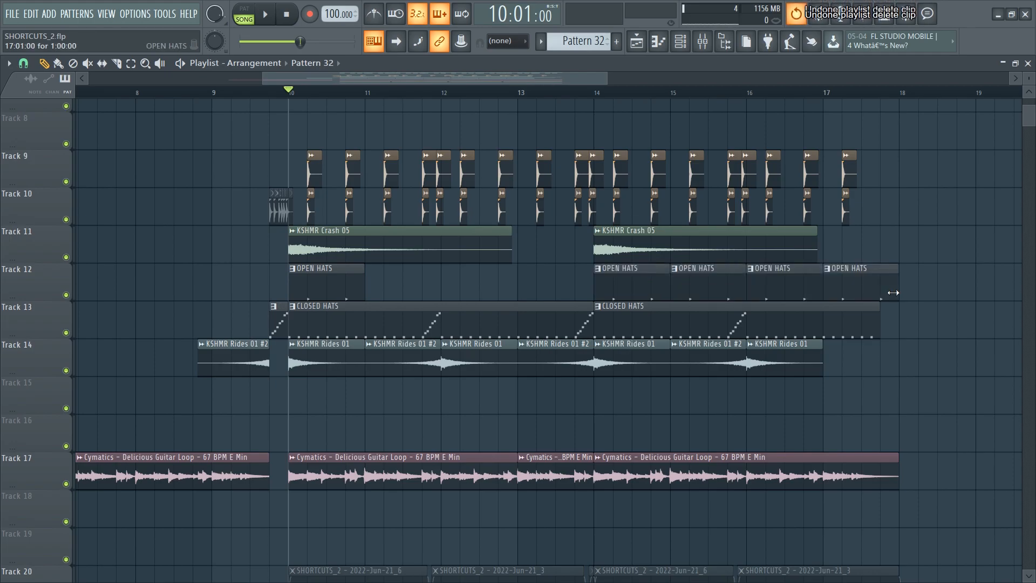
pyautogui.hotkey('ctrl', 'alt', 'z')
pyautogui.hotkey('ctrl', 'alt', 'z')
pyautogui.hotkey('ctrl', 'alt', 'z')
pyautogui.hotkey('ctrl', 'z')
pyautogui.hotkey('ctrl', 'z')
pyautogui.hotkey('ctrl', 's')
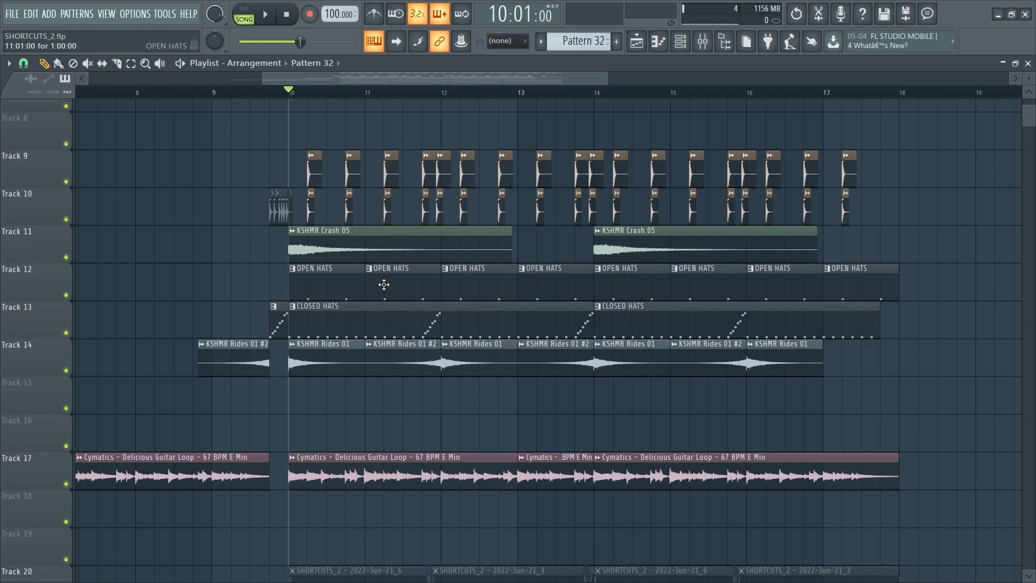
# - Examine the Audio settings and the General settings, and close the settings window
pyautogui.click(135, 13)
pyautogui.click(151, 54)
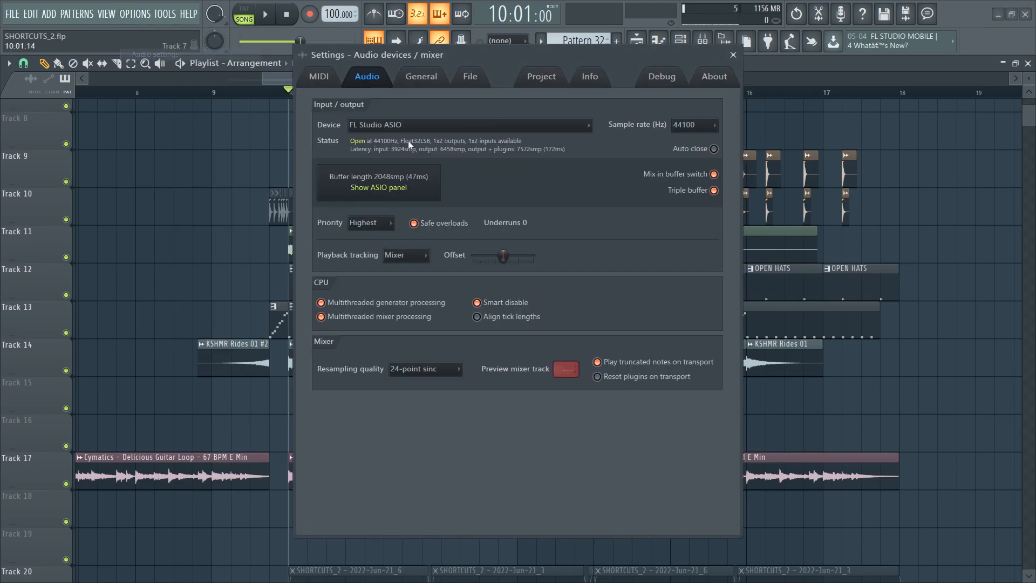
pyautogui.click(421, 76)
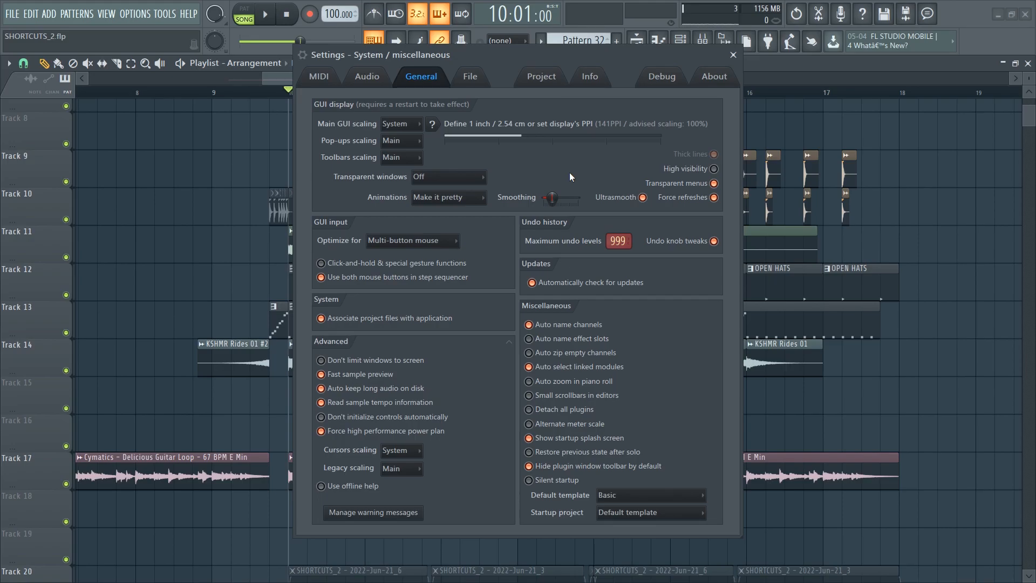
pyautogui.press('Escape')
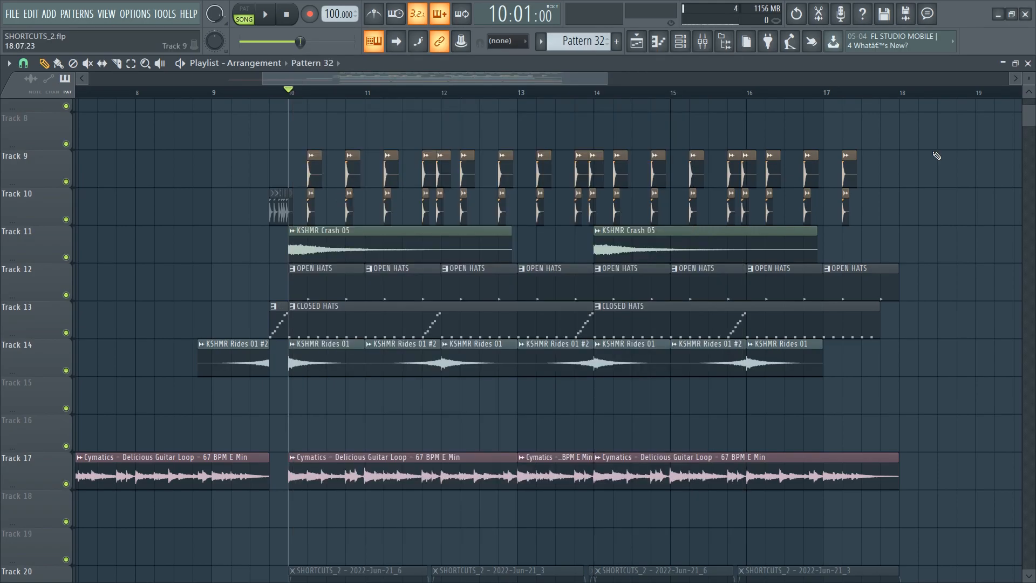
pyautogui.scroll(-3, 910, 102)
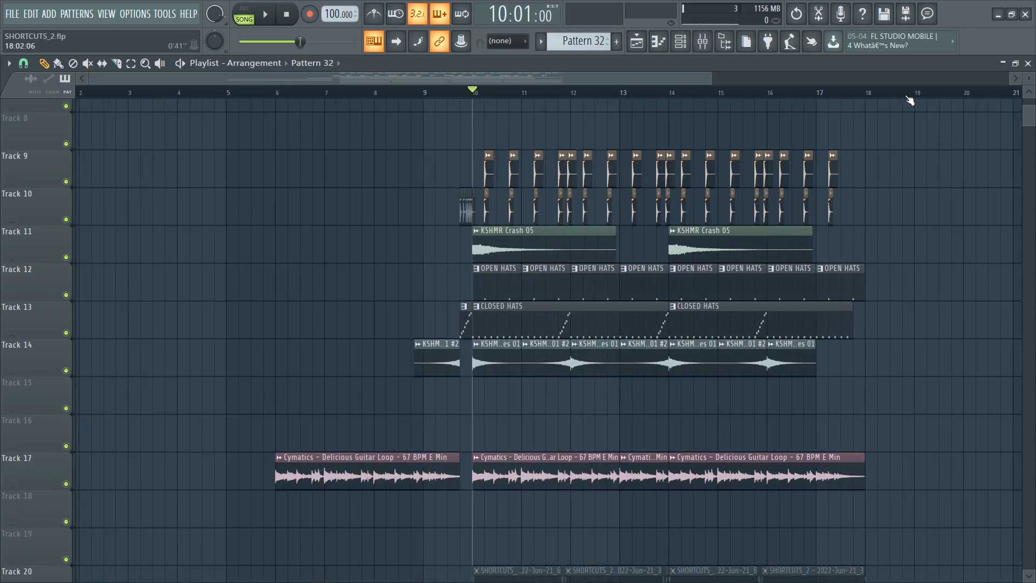
pyautogui.scroll(5, 962, 234)
pyautogui.scroll(-4, 890, 202)
pyautogui.moveTo(622, 76); pyautogui.dragTo(666, 76)
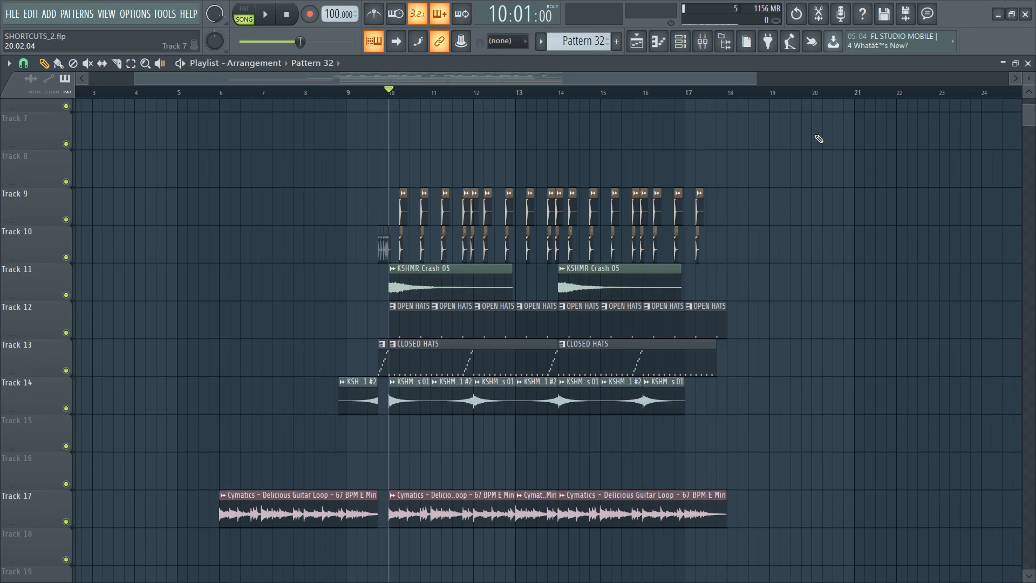